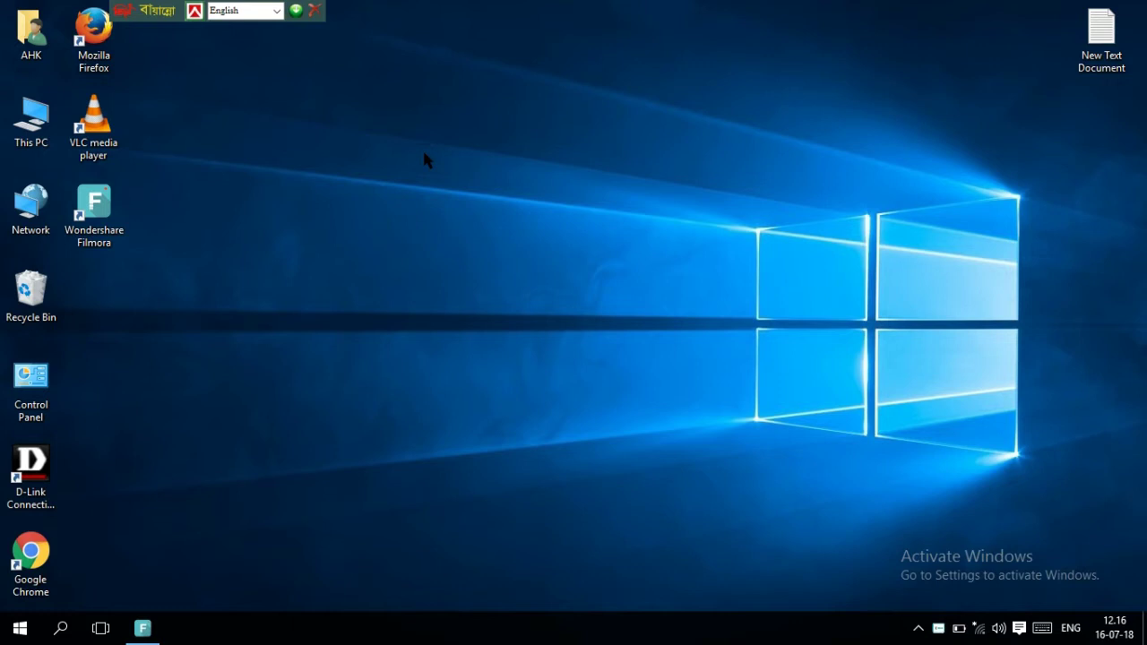
{"action": "right_click", "coordinate": [417, 59]}
{"action": "left_click", "coordinate": [470, 108]}
{"action": "right_click", "coordinate": [421, 58]}
{"action": "left_click", "coordinate": [483, 107]}
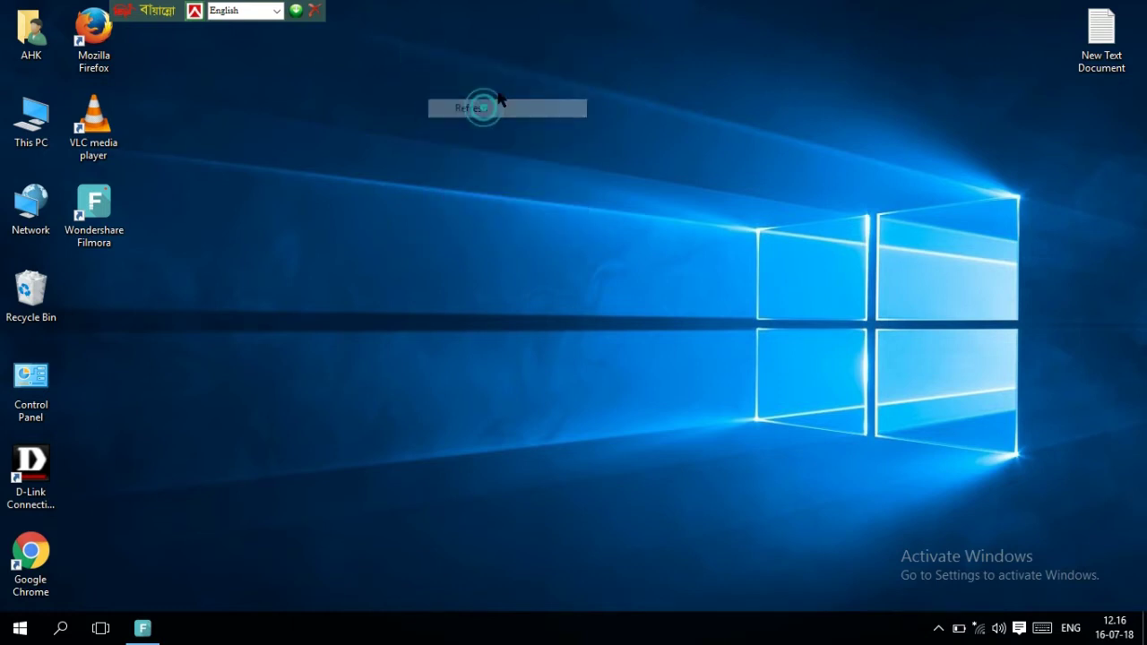
Connect the computer to the "Love You wifi" wireless network
{"action": "left_click", "coordinate": [979, 628]}
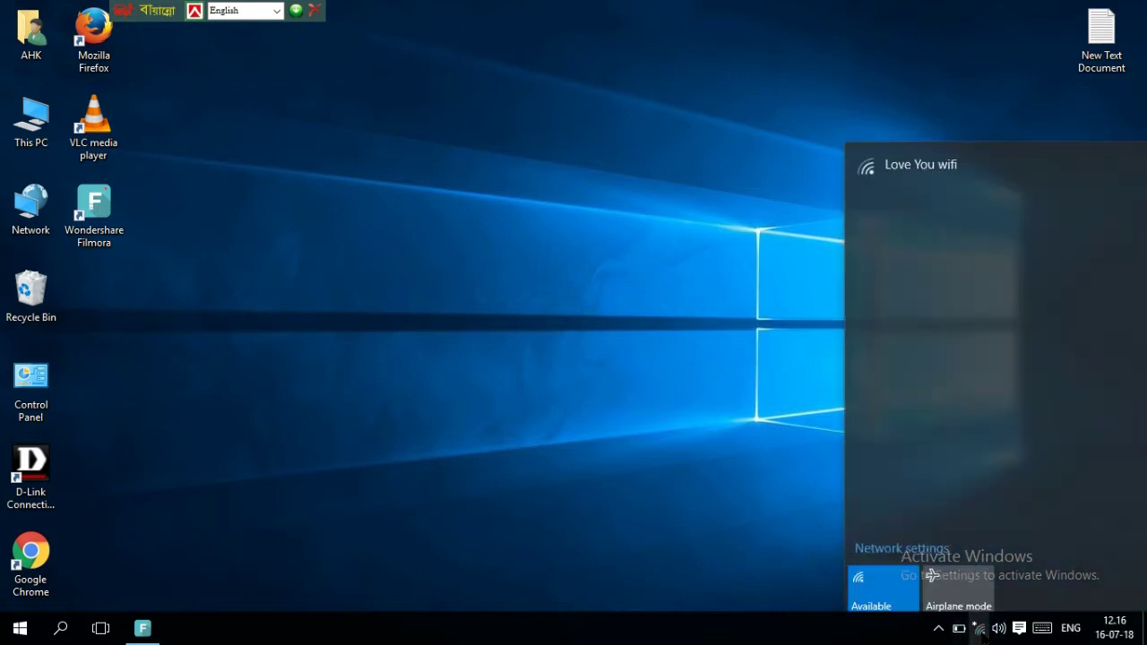
{"action": "left_click", "coordinate": [916, 172]}
{"action": "left_click", "coordinate": [1057, 210]}
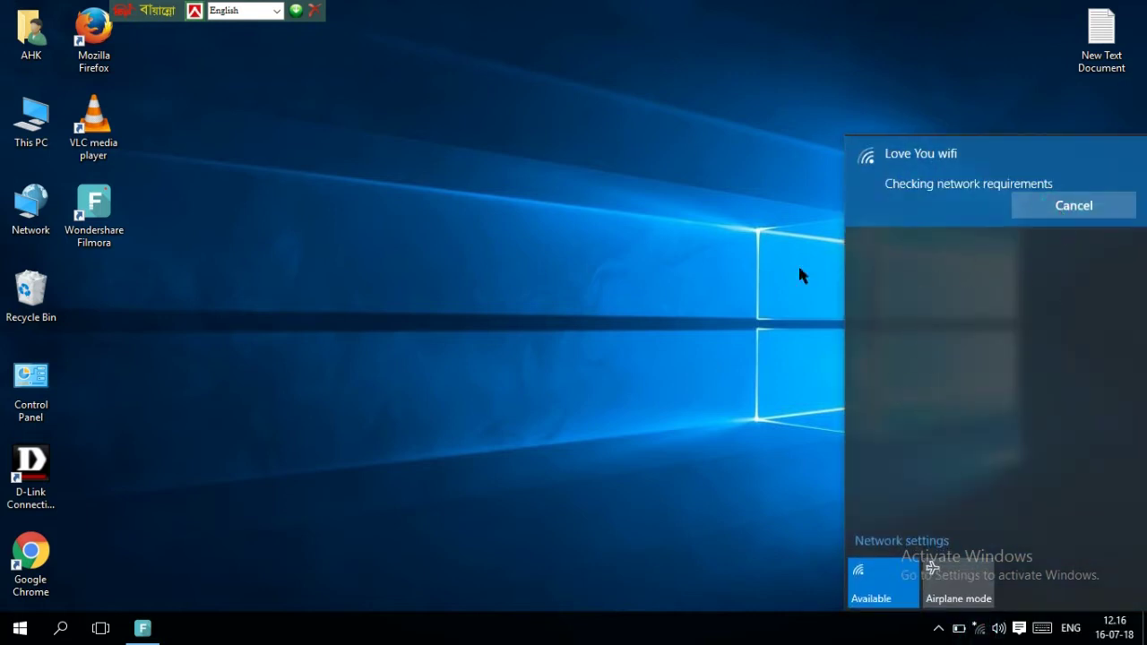
{"action": "right_click", "coordinate": [441, 50]}
{"action": "left_click", "coordinate": [493, 96]}
{"action": "right_click", "coordinate": [469, 69]}
{"action": "left_click", "coordinate": [523, 117]}
{"action": "right_click", "coordinate": [467, 80]}
{"action": "left_click", "coordinate": [513, 124]}
{"action": "right_click", "coordinate": [472, 96]}
{"action": "left_click", "coordinate": [552, 146]}
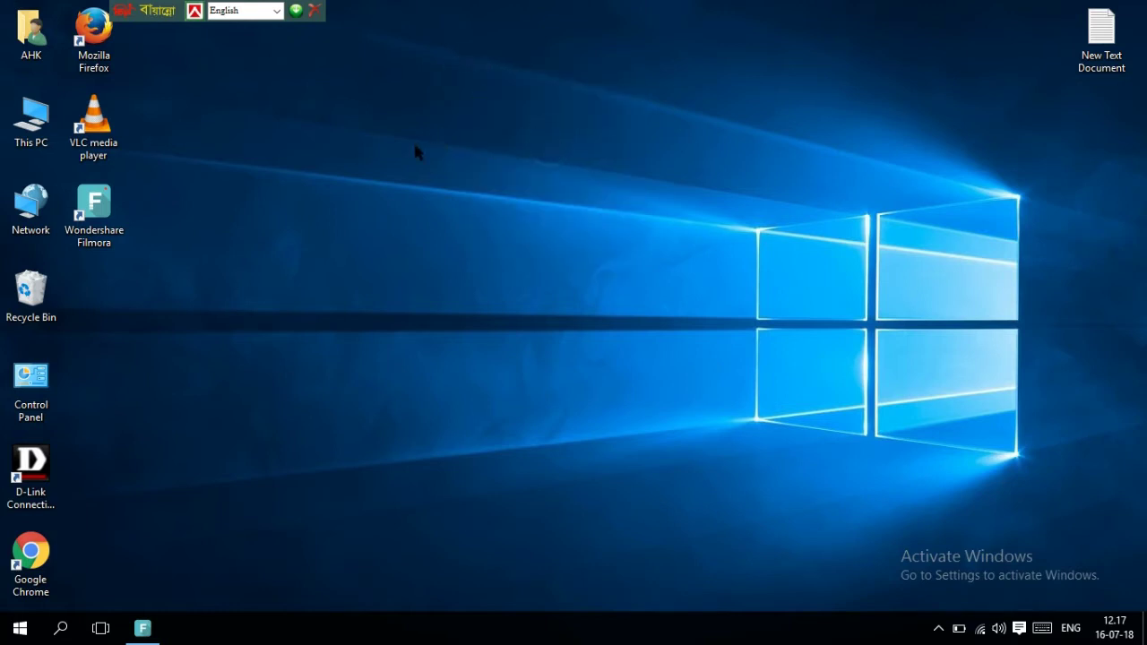
{"action": "right_click", "coordinate": [362, 109]}
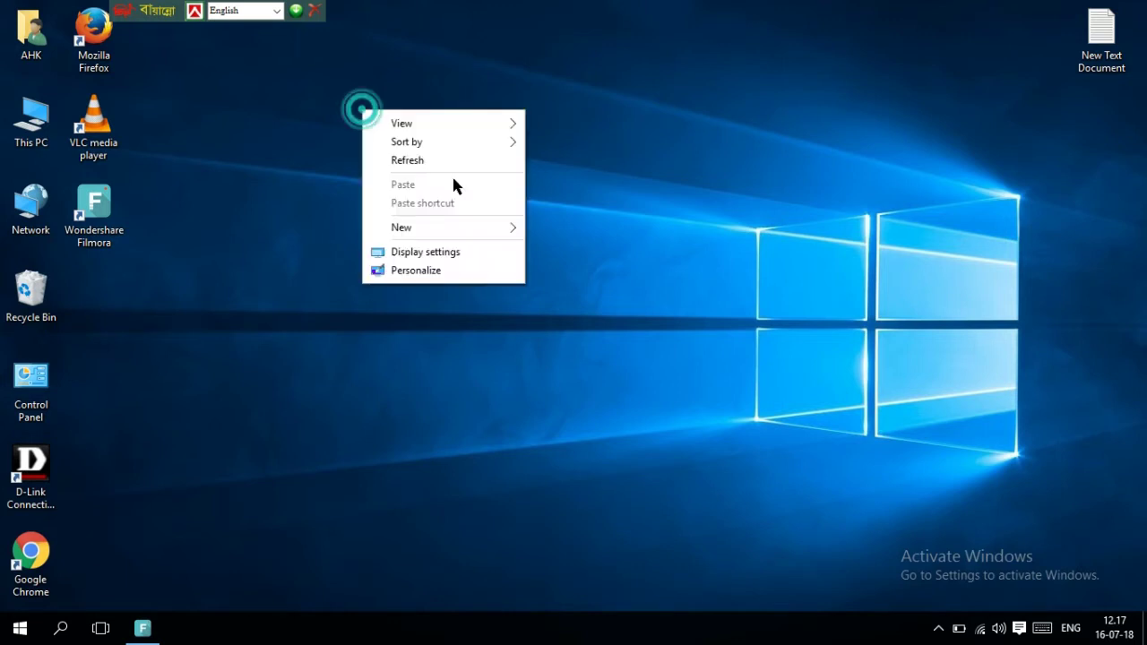
{"action": "left_click", "coordinate": [426, 159]}
{"action": "right_click", "coordinate": [397, 64]}
{"action": "left_click", "coordinate": [469, 116]}
{"action": "right_click", "coordinate": [402, 53]}
{"action": "left_click", "coordinate": [440, 105]}
{"action": "right_click", "coordinate": [427, 65]}
{"action": "left_click", "coordinate": [470, 117]}
{"action": "right_click", "coordinate": [414, 73]}
{"action": "left_click", "coordinate": [455, 119]}
{"action": "right_click", "coordinate": [412, 60]}
{"action": "left_click", "coordinate": [453, 110]}
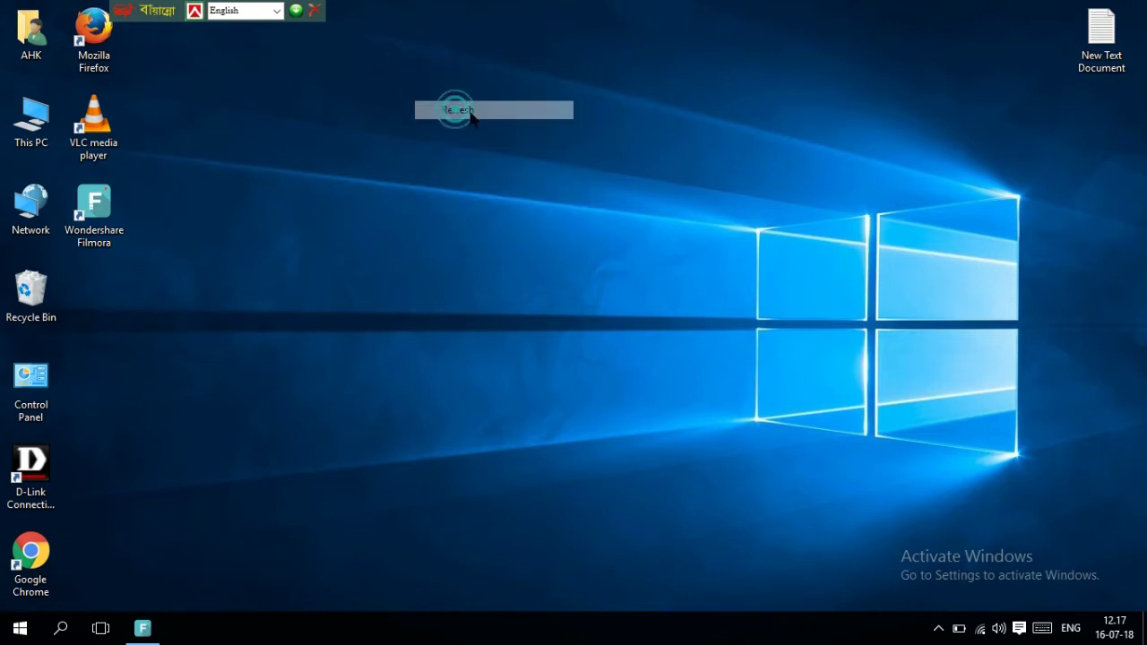
{"action": "right_click", "coordinate": [426, 45]}
{"action": "left_click", "coordinate": [481, 96]}
{"action": "right_click", "coordinate": [442, 61]}
{"action": "left_click", "coordinate": [494, 114]}
{"action": "right_click", "coordinate": [461, 97]}
{"action": "left_click", "coordinate": [532, 147]}
{"action": "right_click", "coordinate": [443, 68]}
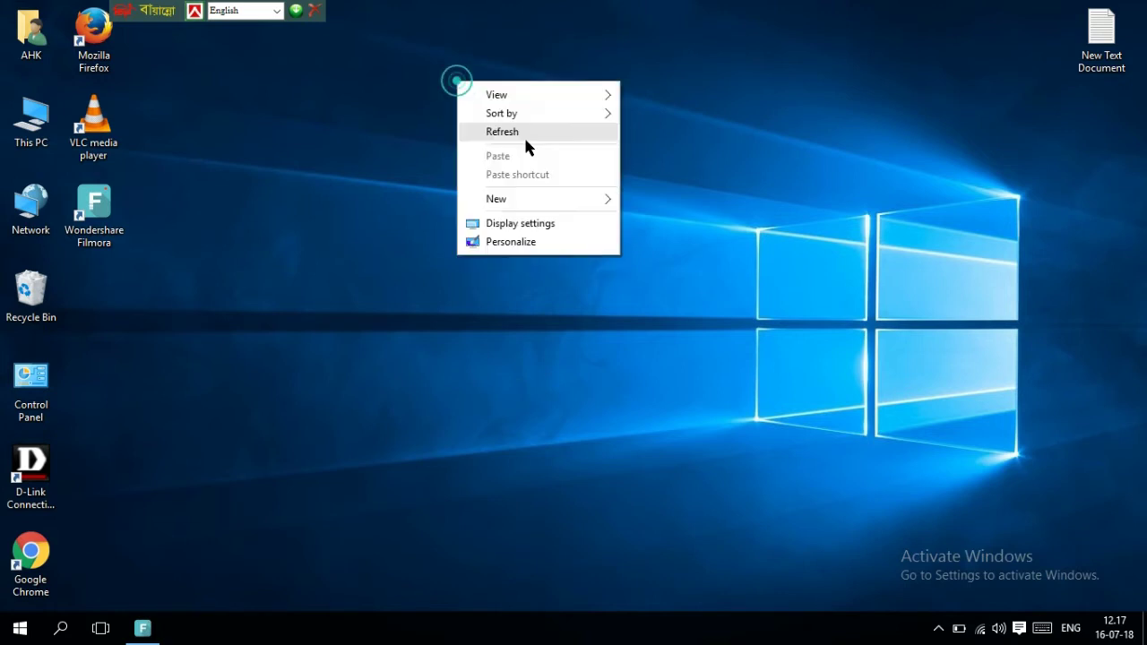
{"action": "left_click", "coordinate": [523, 139]}
{"action": "right_click", "coordinate": [489, 98]}
{"action": "left_click", "coordinate": [526, 150]}
{"action": "right_click", "coordinate": [351, 81]}
{"action": "left_click", "coordinate": [413, 135]}
{"action": "right_click", "coordinate": [320, 97]}
{"action": "left_click", "coordinate": [373, 148]}
{"action": "right_click", "coordinate": [337, 96]}
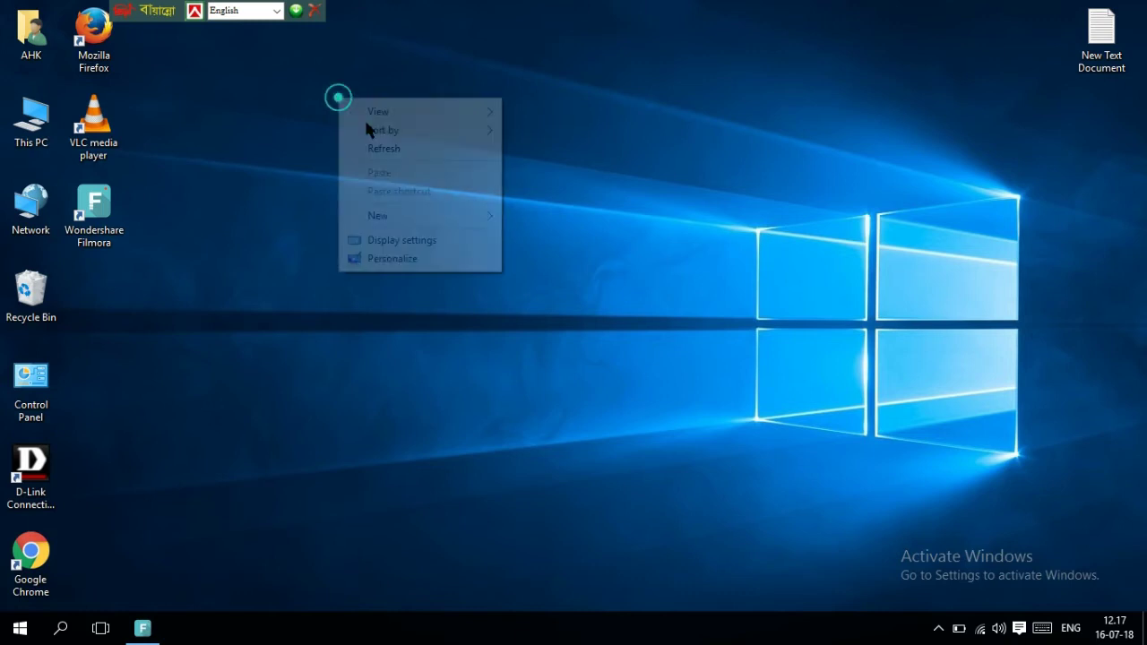
{"action": "left_click", "coordinate": [400, 153]}
{"action": "right_click", "coordinate": [394, 42]}
{"action": "left_click", "coordinate": [414, 95]}
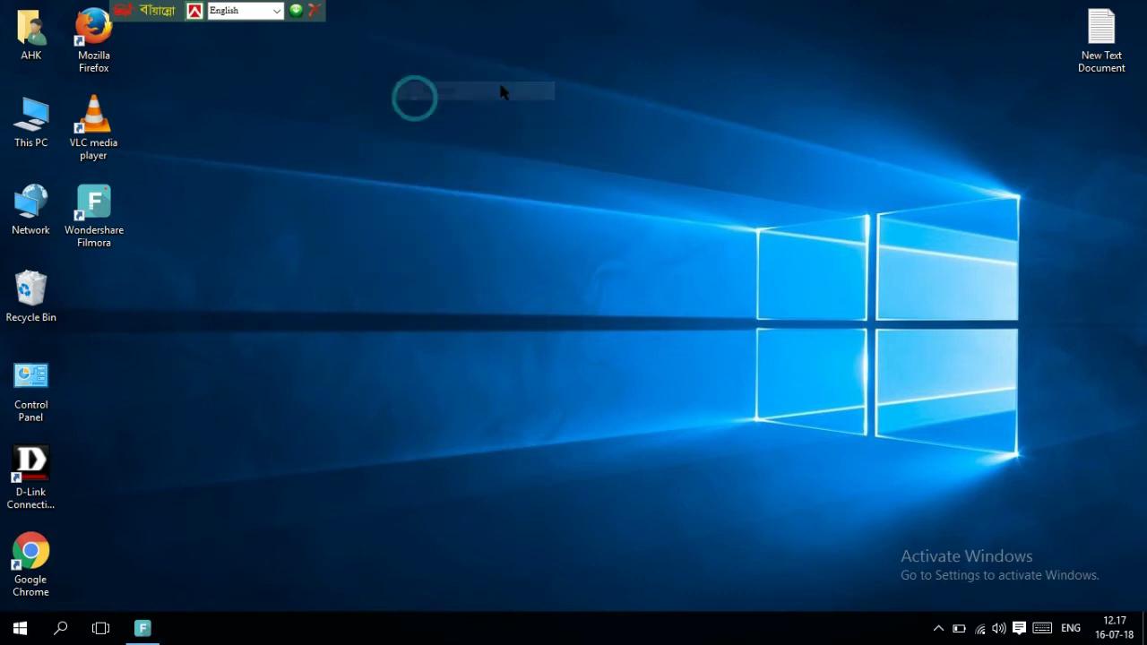
{"action": "right_click", "coordinate": [403, 16]}
{"action": "left_click", "coordinate": [453, 64]}
{"action": "right_click", "coordinate": [399, 11]}
{"action": "left_click", "coordinate": [440, 49]}
{"action": "right_click", "coordinate": [429, 13]}
{"action": "left_click", "coordinate": [454, 64]}
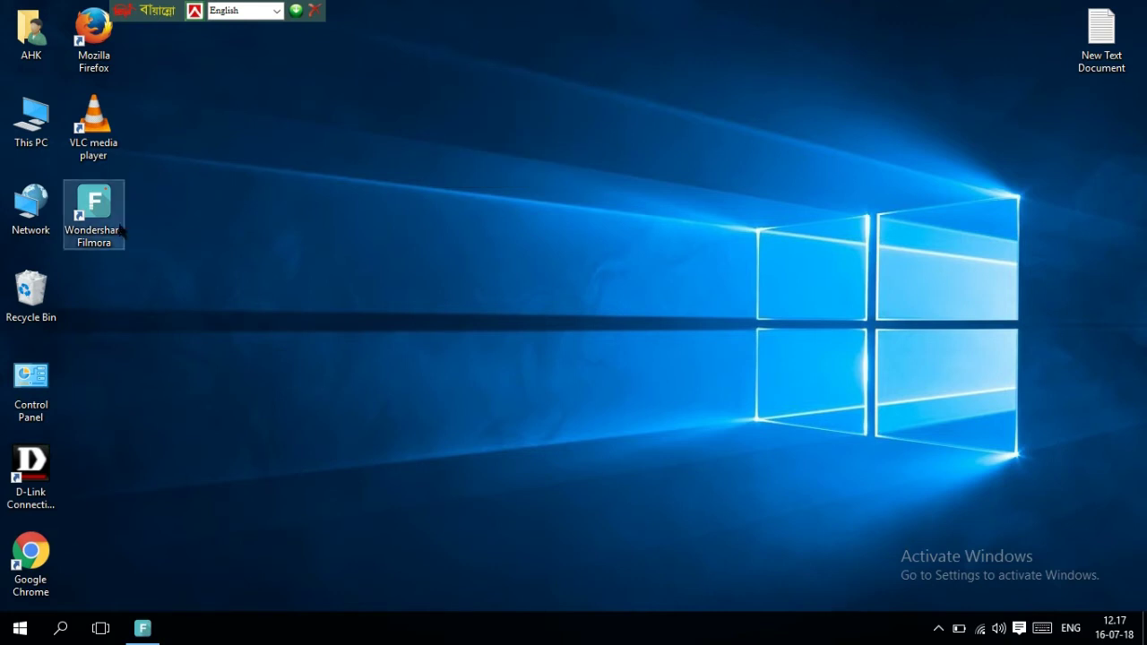
Open the pic folder on the D: drive in File Explorer
{"action": "double_click", "coordinate": [40, 134]}
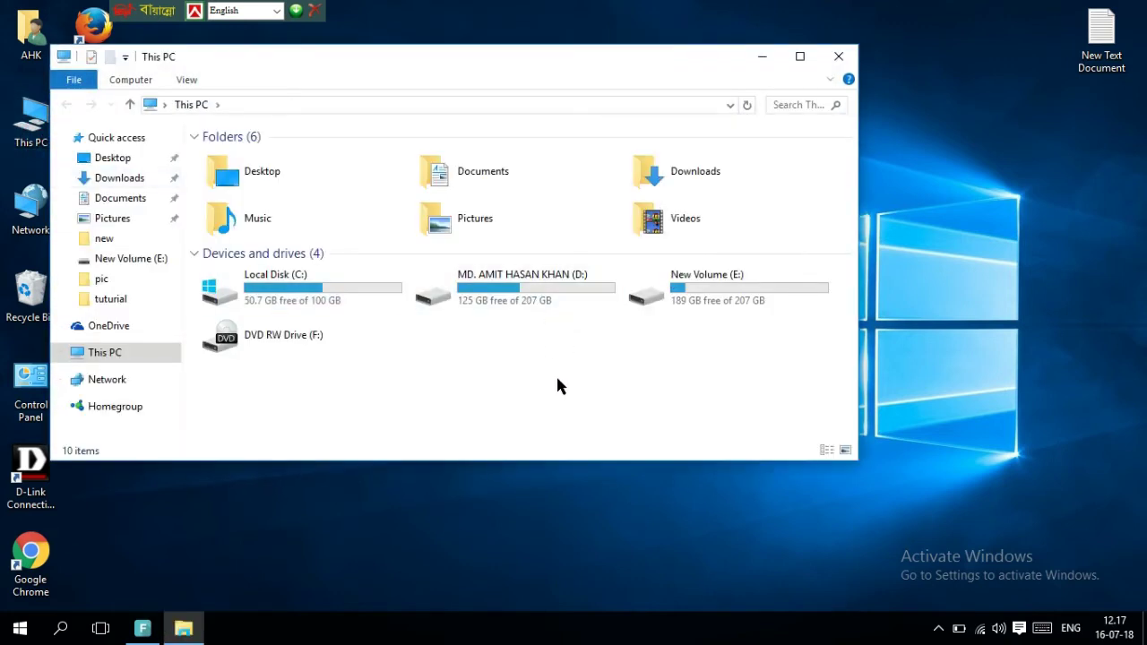
{"action": "double_click", "coordinate": [522, 287]}
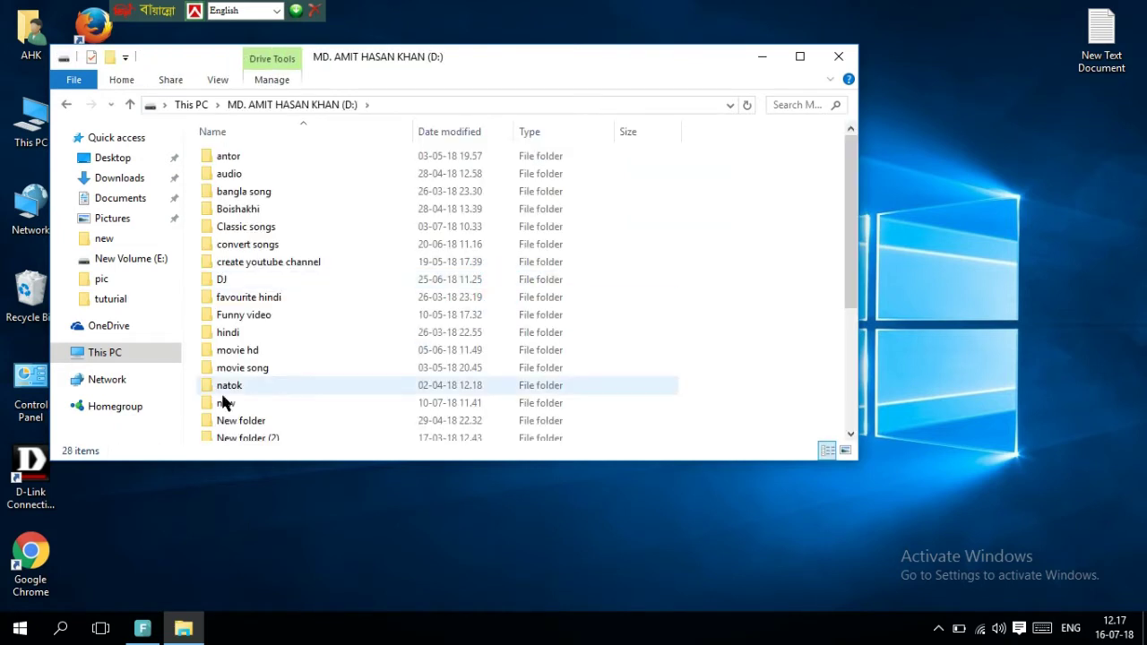
{"action": "scroll", "coordinate": [242, 394], "scroll_direction": "down", "scroll_amount": 4}
{"action": "double_click", "coordinate": [226, 292]}
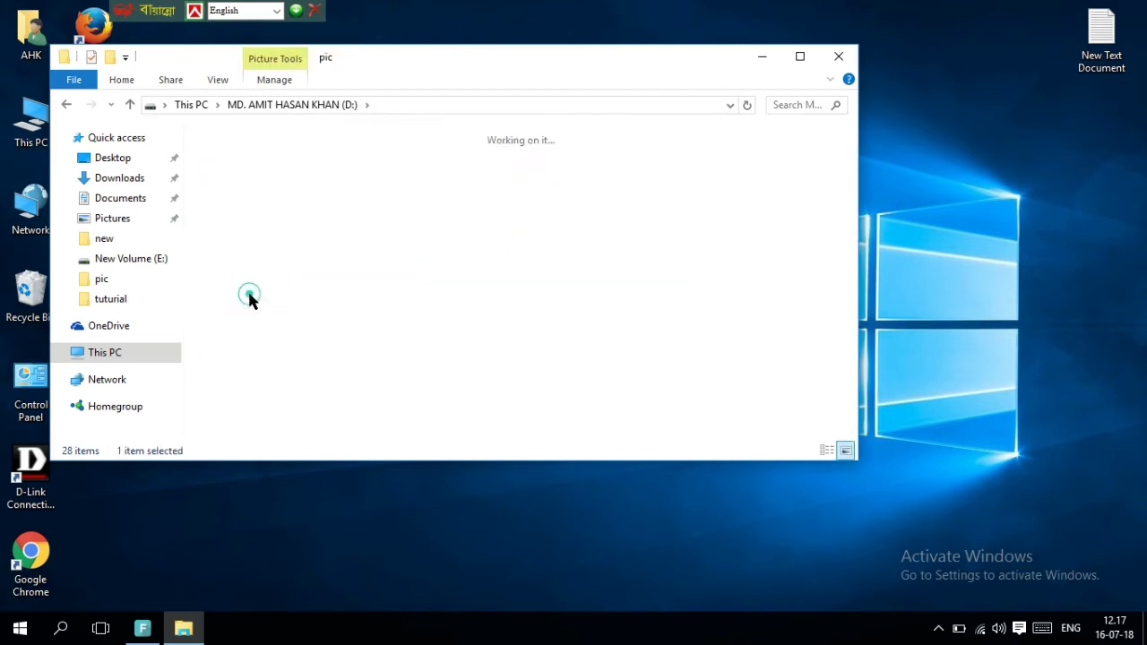
Find the "itunes promotion" image in the pic folder, view it full size and close the viewer
{"action": "scroll", "coordinate": [460, 348], "scroll_direction": "down", "scroll_amount": 10}
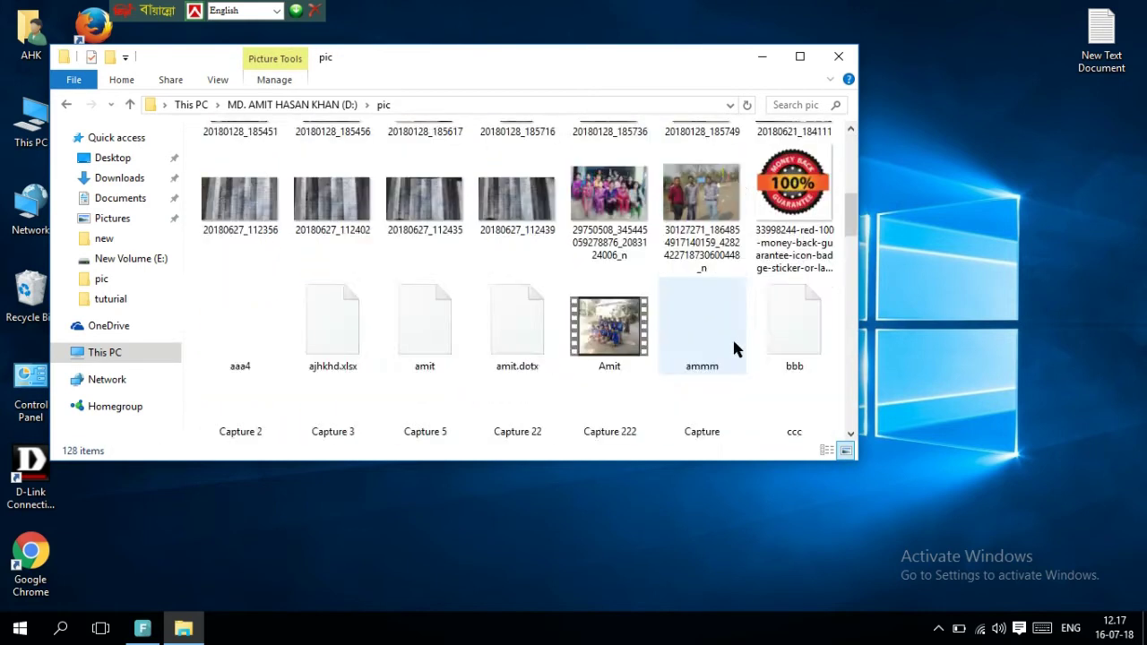
{"action": "scroll", "coordinate": [694, 358], "scroll_direction": "down", "scroll_amount": 10}
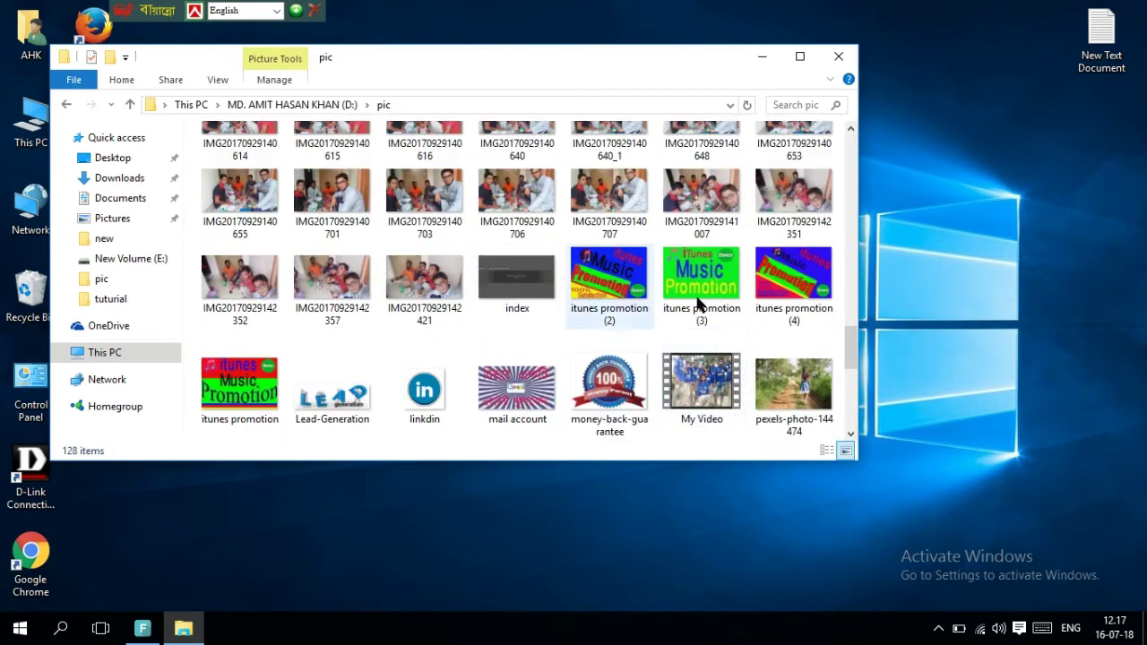
{"action": "scroll", "coordinate": [699, 251], "scroll_direction": "down", "scroll_amount": 3}
{"action": "scroll", "coordinate": [708, 288], "scroll_direction": "up", "scroll_amount": 3}
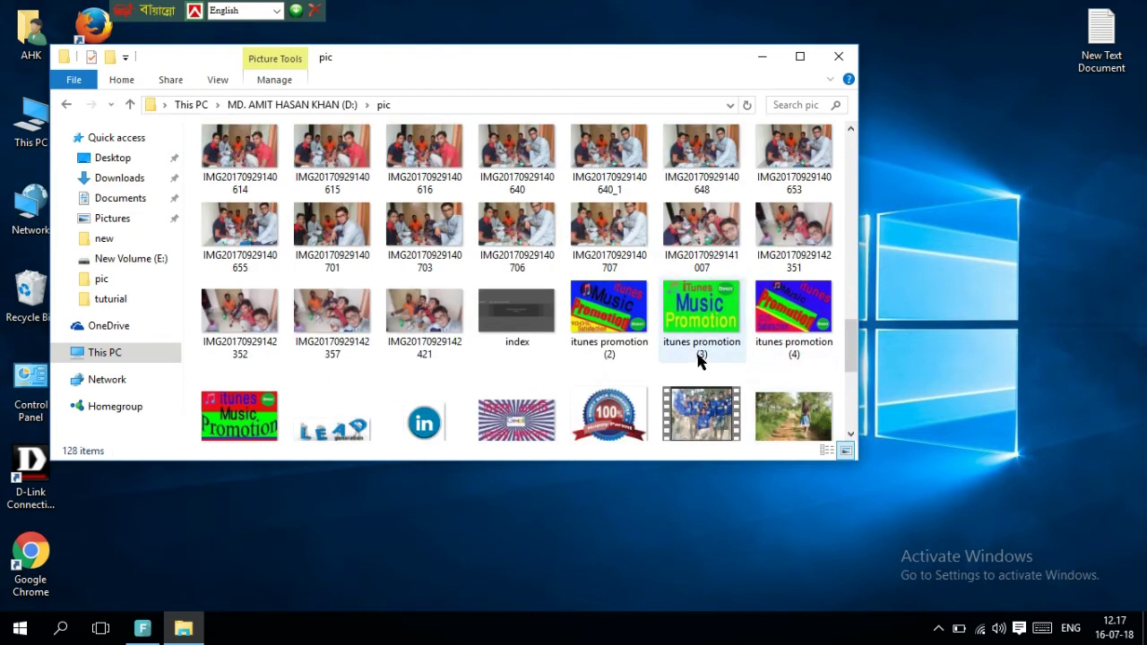
{"action": "double_click", "coordinate": [259, 417]}
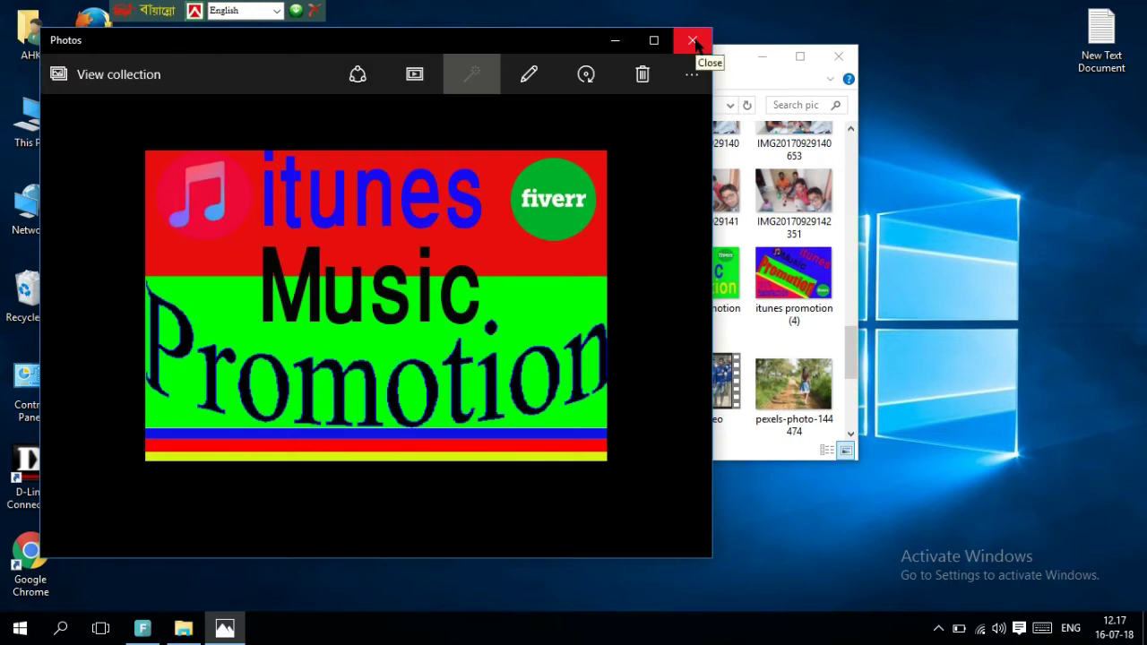
{"action": "left_click", "coordinate": [692, 41]}
Open the detailed metadata properties of the "itunes promotion" image
{"action": "left_click_drag", "start_coordinate": [690, 76], "coordinate": [754, 74]}
{"action": "right_click", "coordinate": [310, 367]}
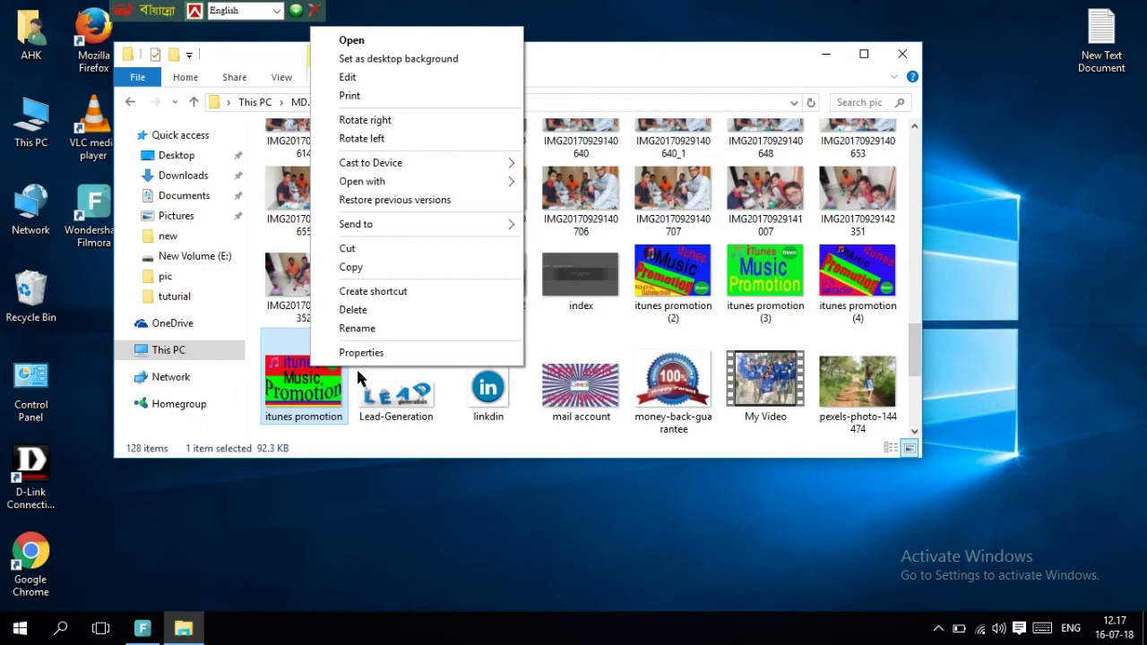
{"action": "right_click", "coordinate": [327, 396]}
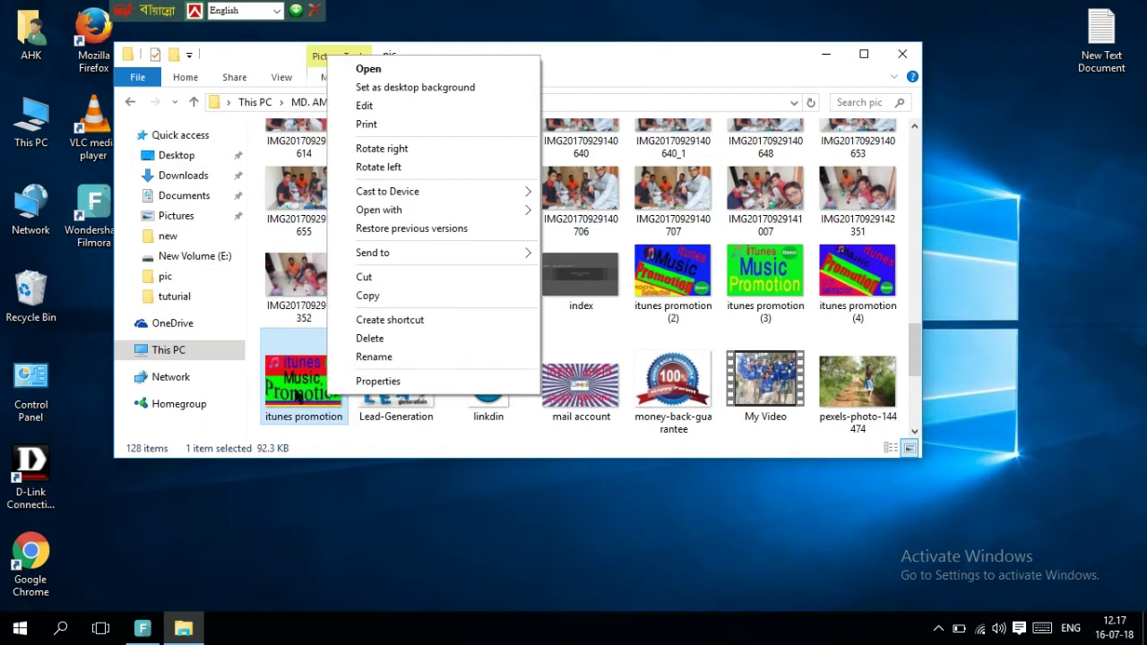
{"action": "left_click", "coordinate": [378, 381]}
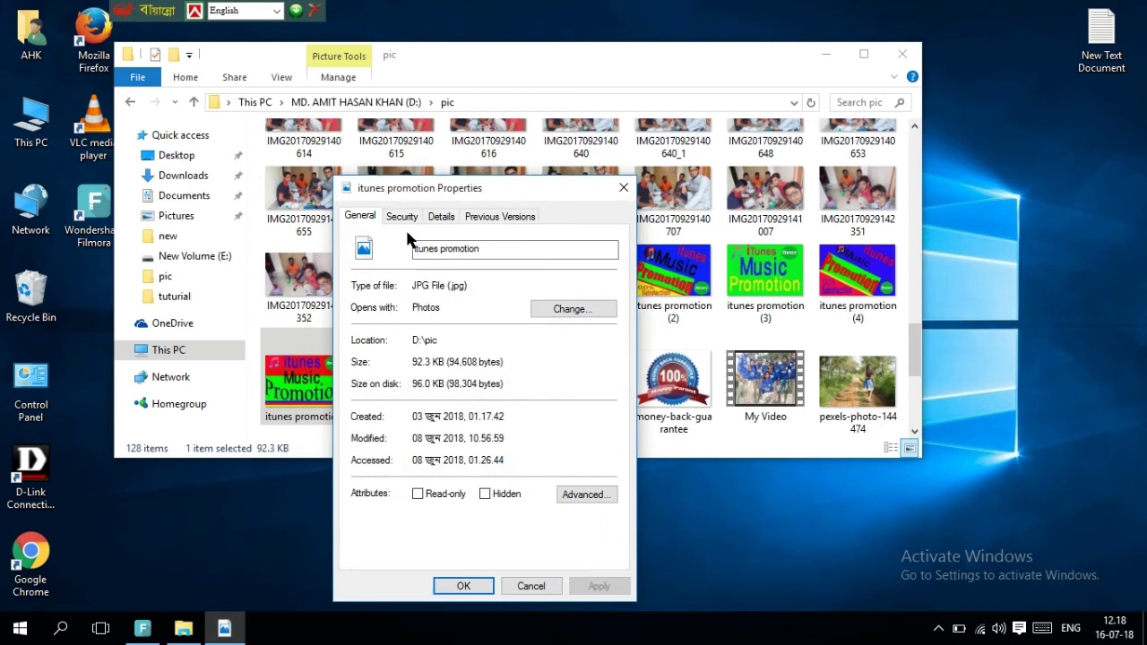
{"action": "left_click", "coordinate": [441, 217]}
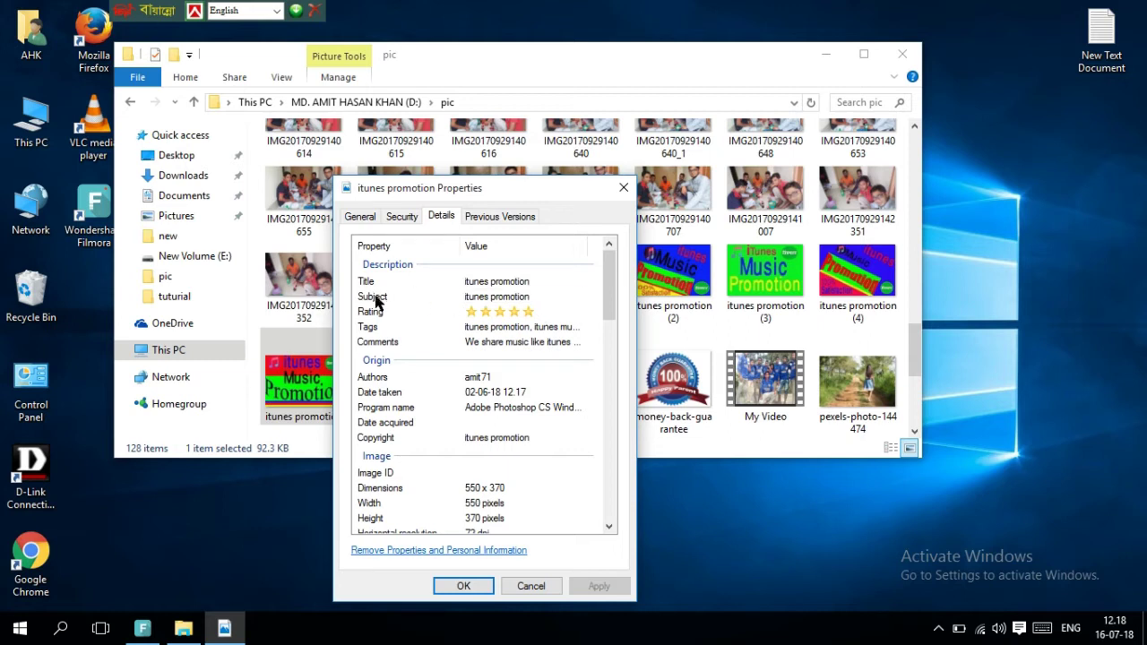
Try a lower star rating for the image and set it back to five stars
{"action": "left_click", "coordinate": [529, 314]}
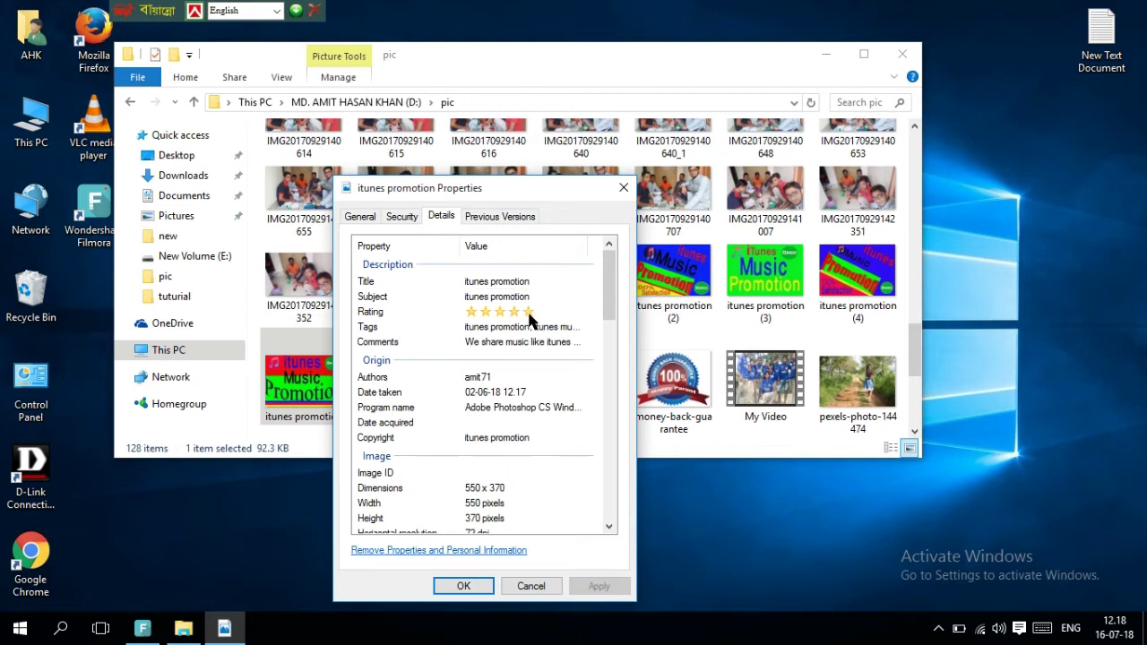
{"action": "left_click", "coordinate": [484, 313]}
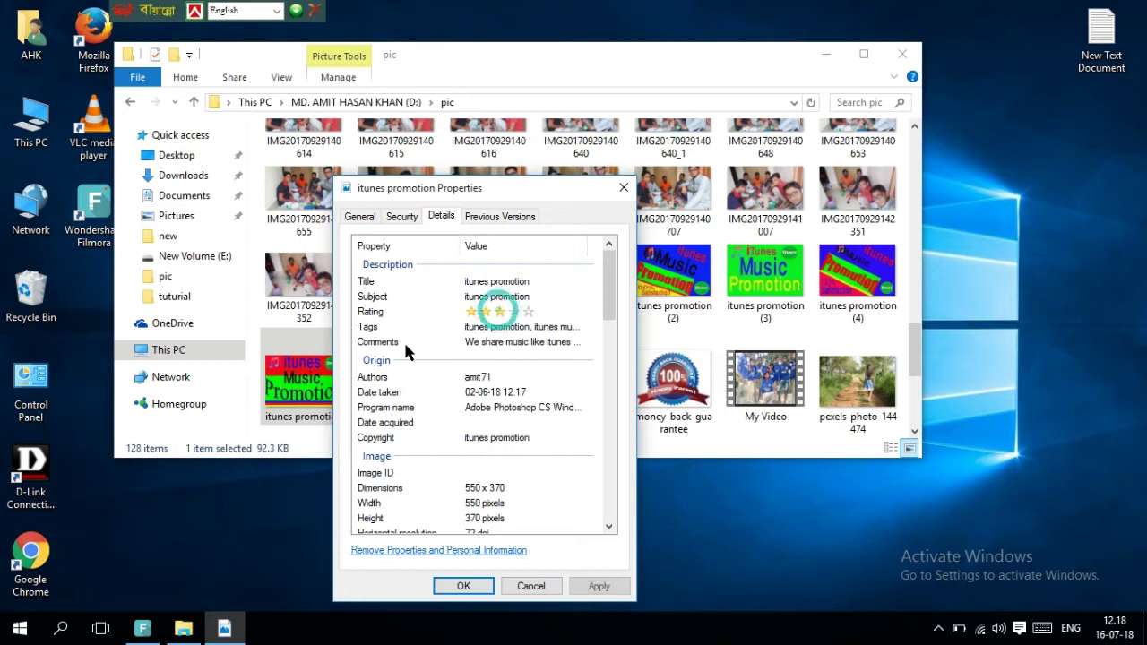
{"action": "left_click", "coordinate": [529, 312]}
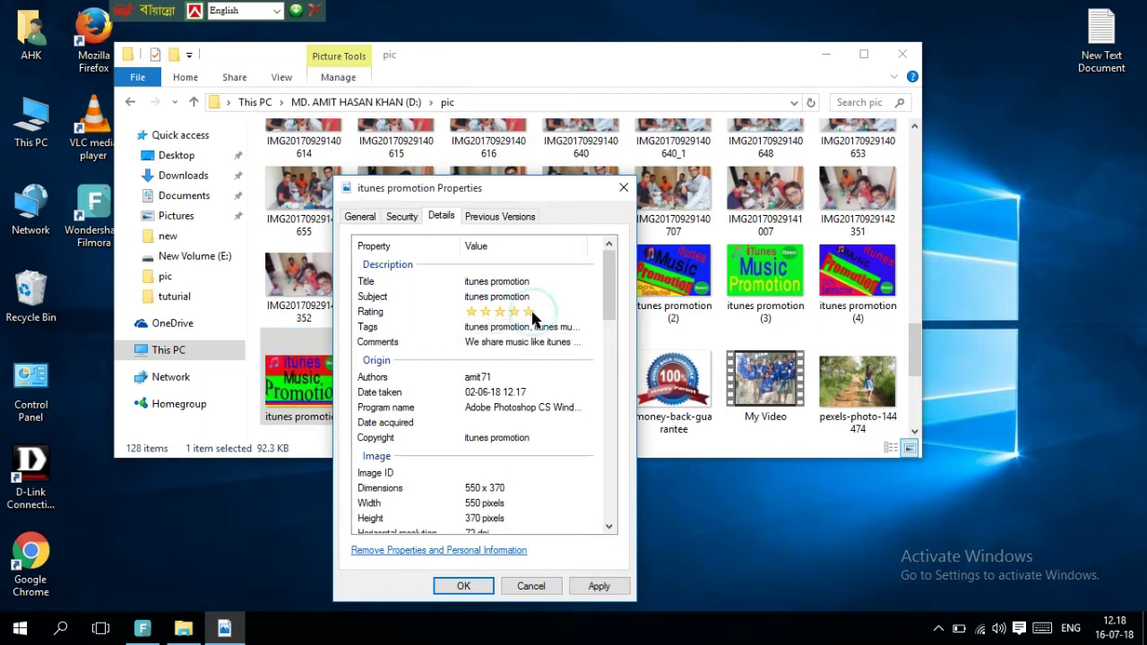
Delete all existing tags from the "itunes promotion" image's metadata, keeping its rating at five stars
{"action": "left_click", "coordinate": [532, 327]}
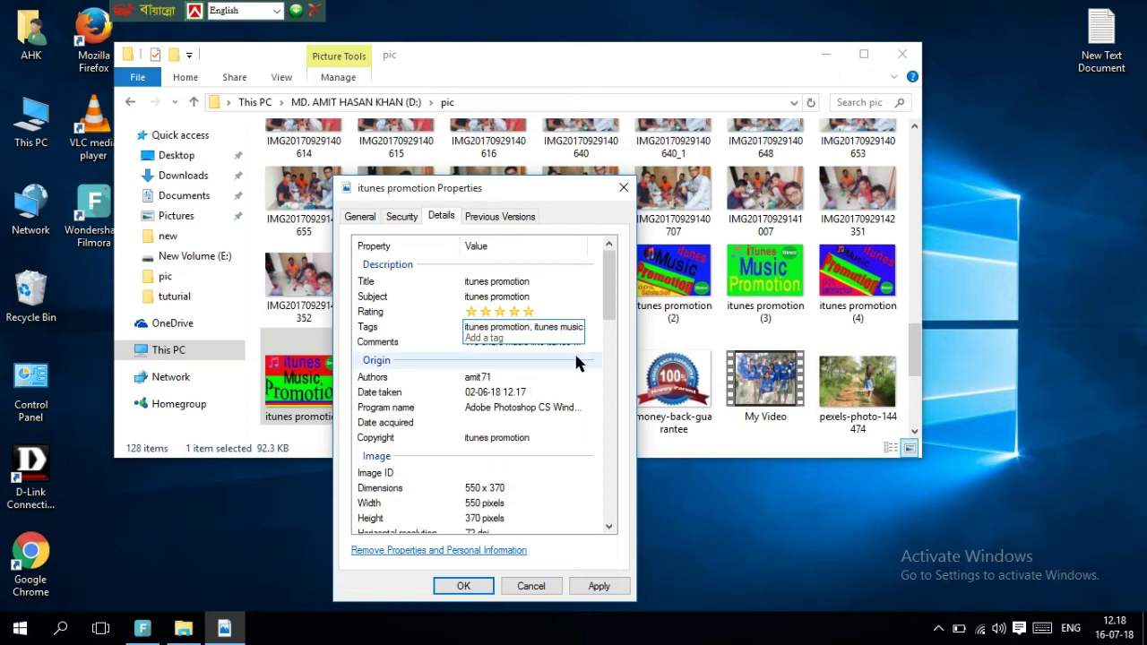
{"action": "left_click_drag", "start_coordinate": [520, 200], "coordinate": [702, 85]}
{"action": "left_click", "coordinate": [714, 212]}
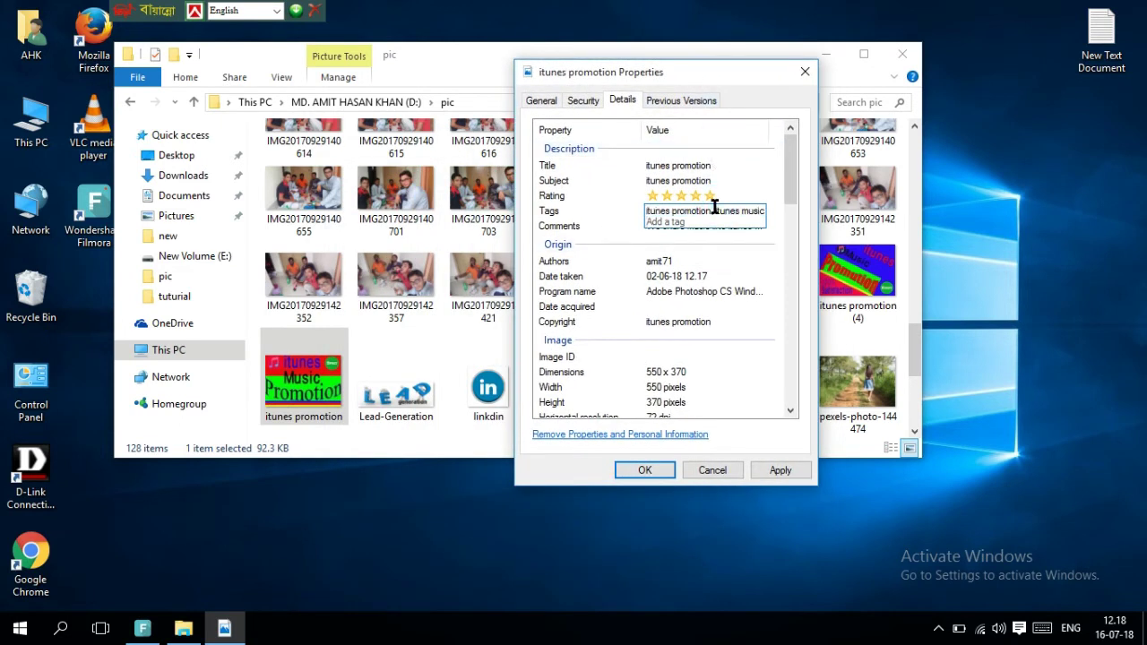
{"action": "left_click", "coordinate": [710, 195]}
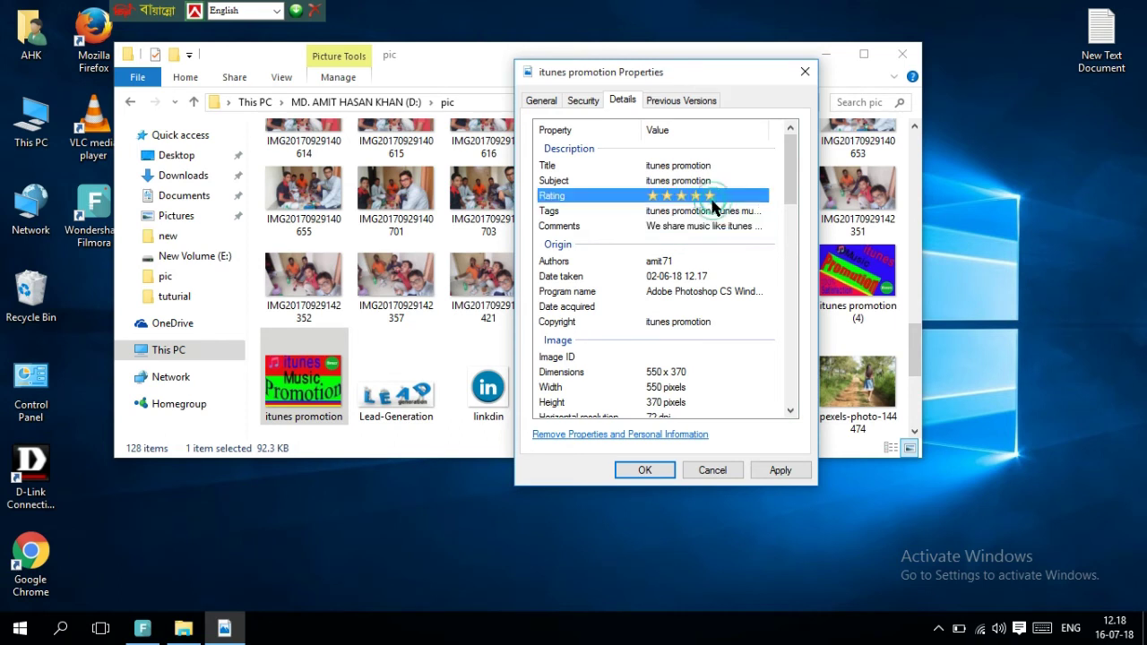
{"action": "left_click", "coordinate": [712, 215]}
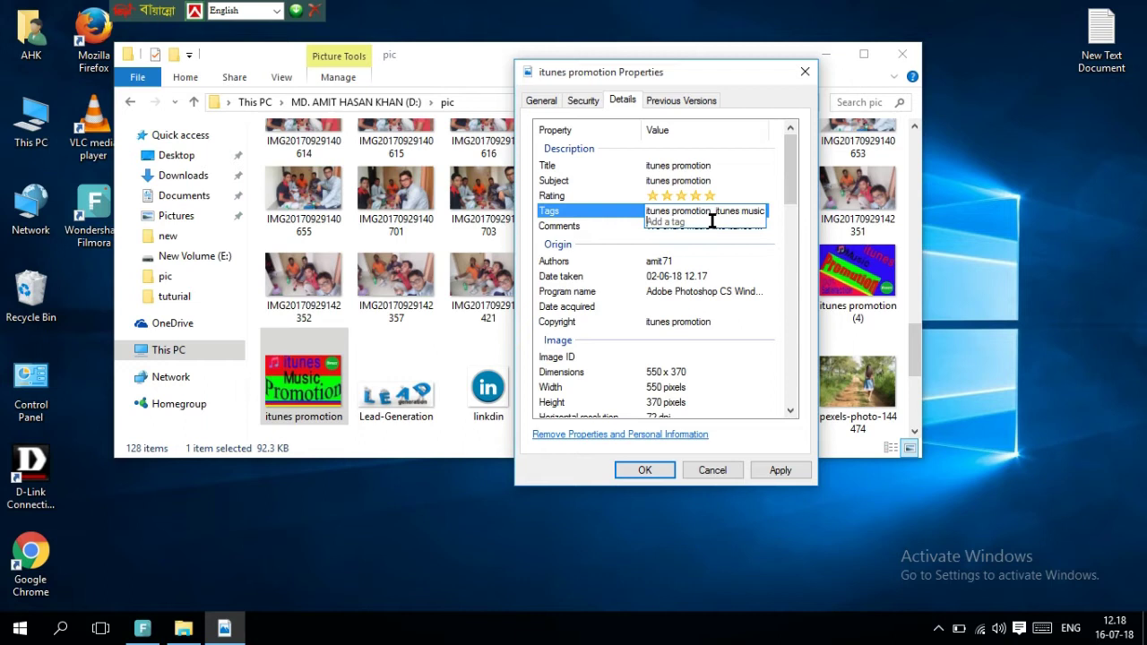
{"action": "double_click", "coordinate": [752, 213]}
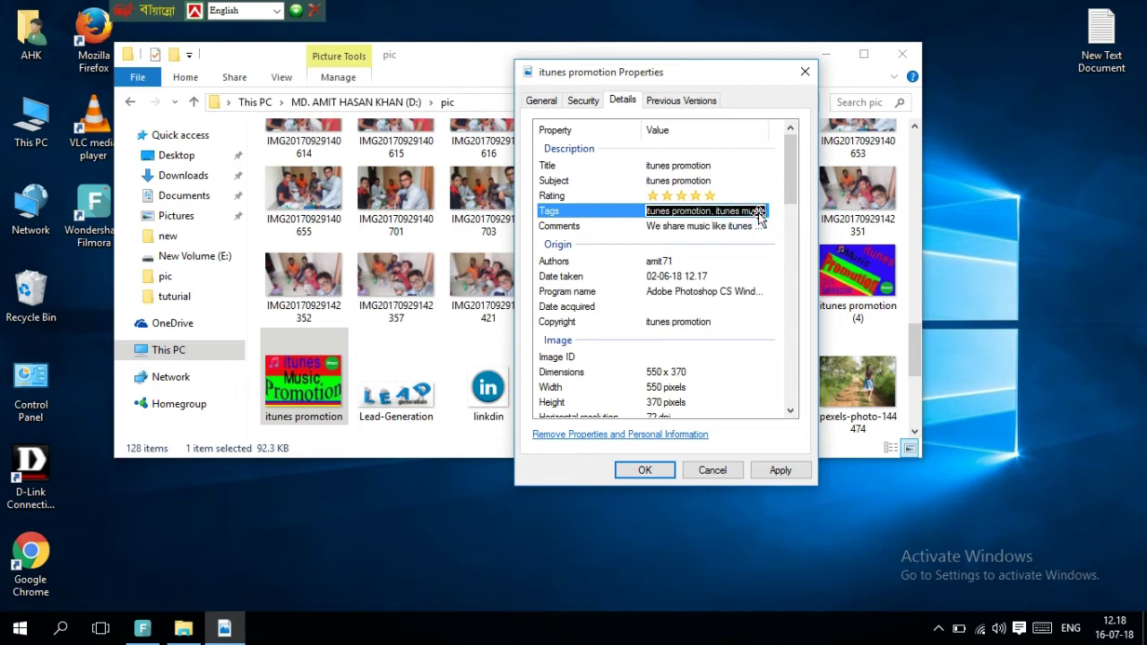
{"action": "key", "text": "Delete"}
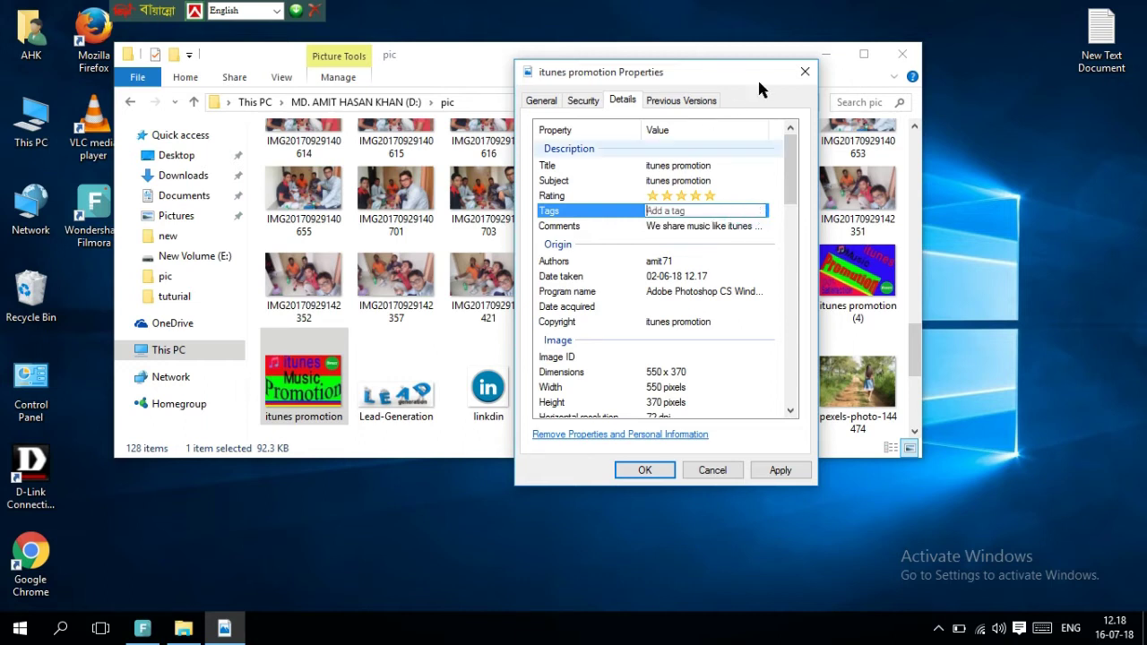
Move the Properties dialog aside and minimize the pic folder window
{"action": "left_click_drag", "start_coordinate": [741, 76], "coordinate": [838, 150]}
{"action": "left_click", "coordinate": [825, 51]}
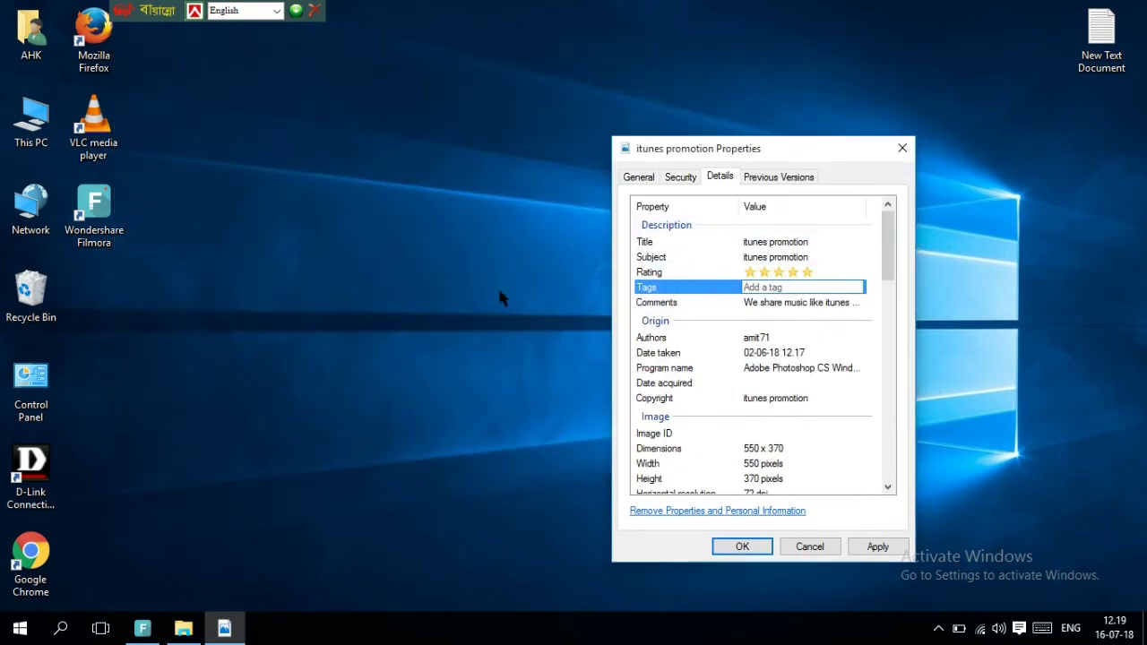
{"action": "right_click", "coordinate": [369, 136]}
{"action": "right_click", "coordinate": [367, 143]}
{"action": "left_click", "coordinate": [416, 192]}
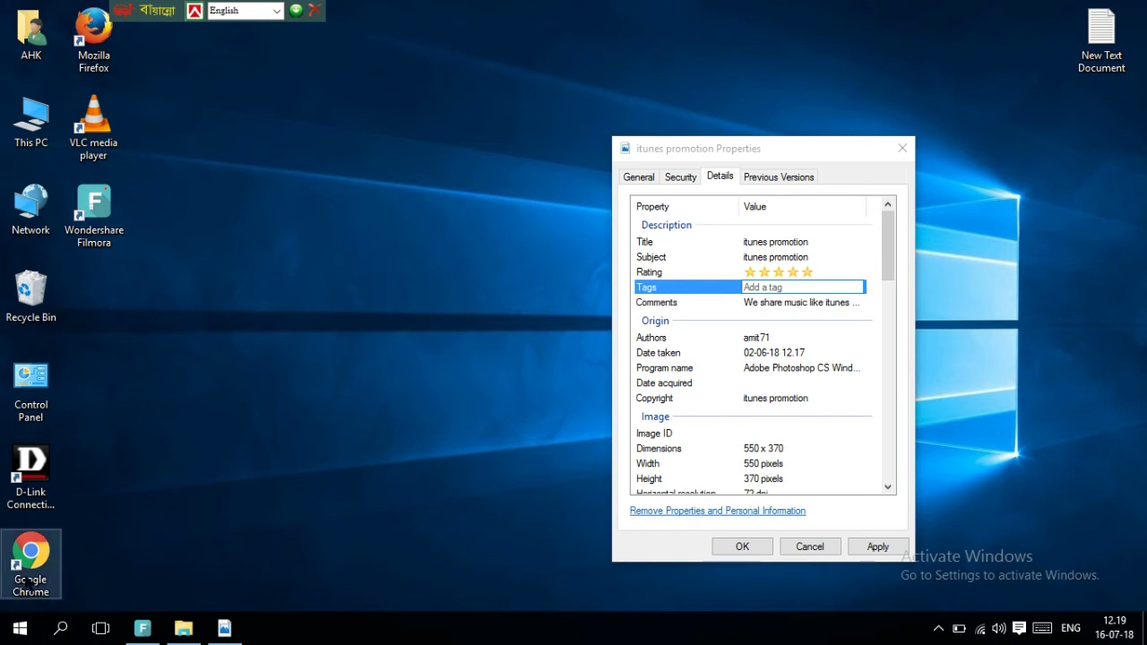
Open Google Chrome and maximize its window
{"action": "double_click", "coordinate": [30, 555]}
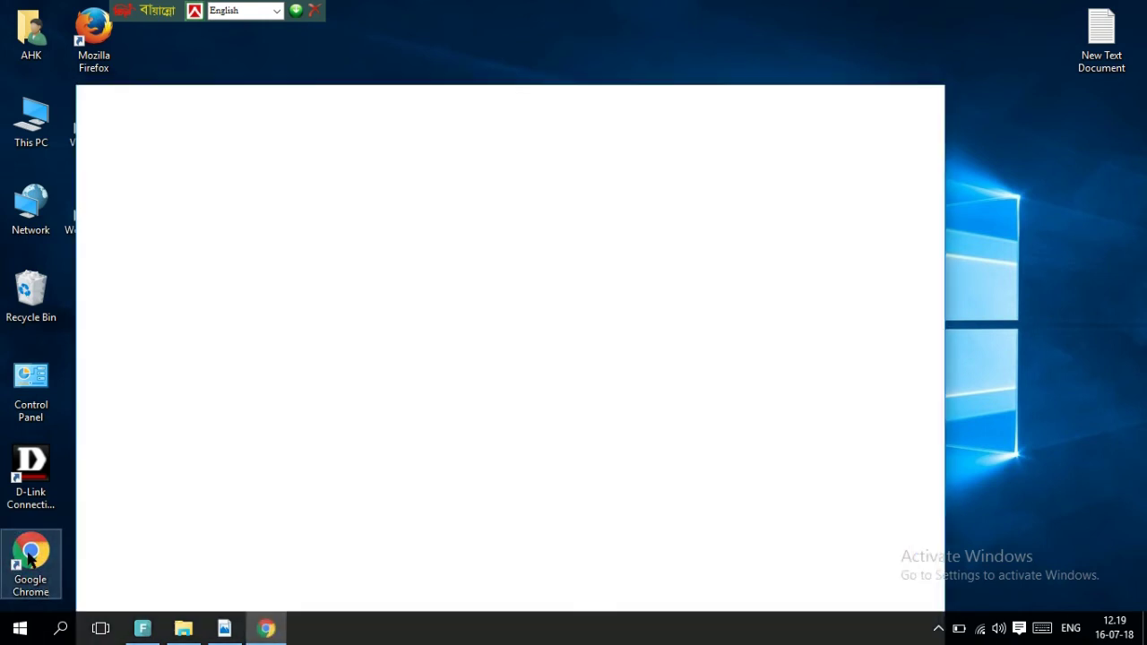
{"action": "left_click", "coordinate": [858, 288]}
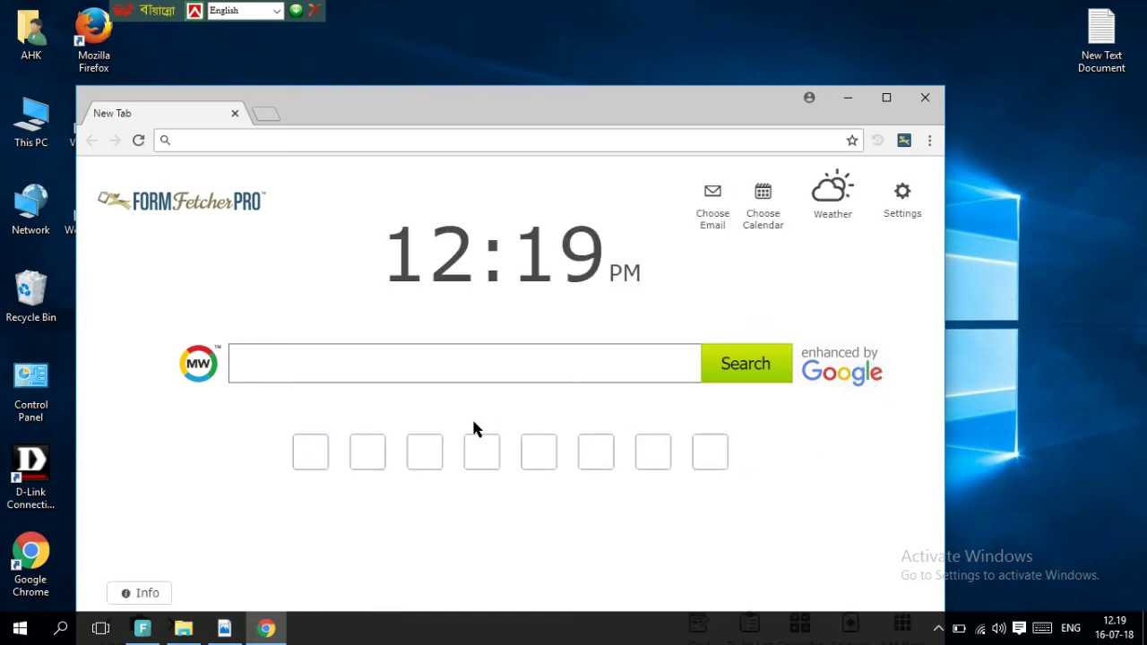
{"action": "left_click", "coordinate": [886, 98]}
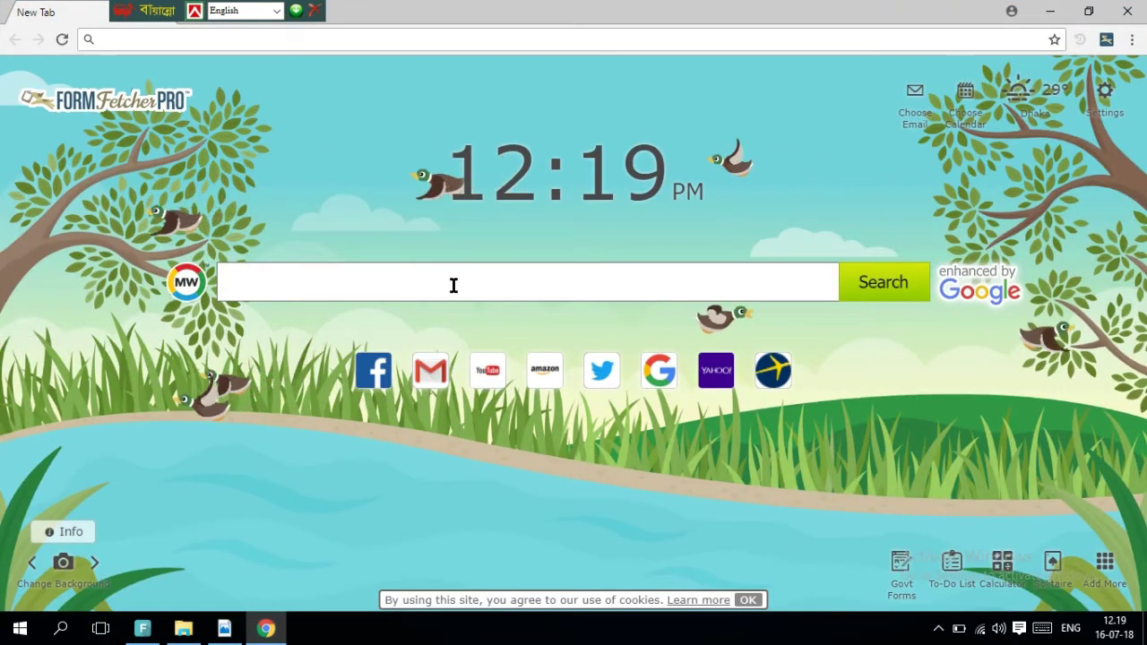
{"action": "left_click", "coordinate": [157, 43]}
{"action": "type", "text": "www"}
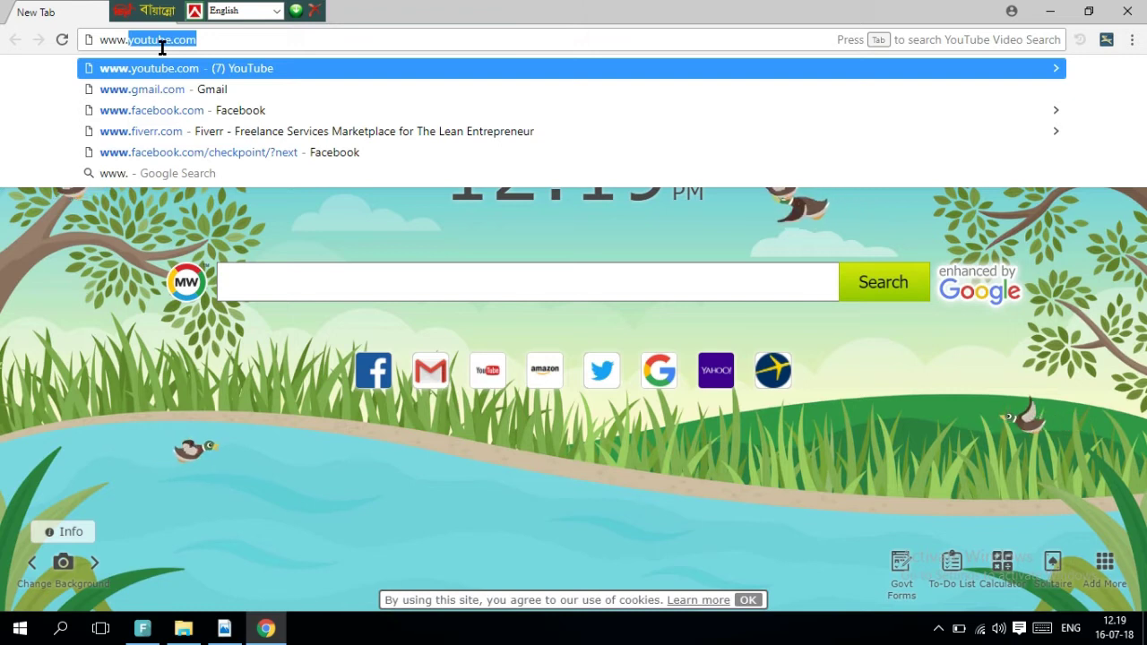
{"action": "type", "text": ".be"}
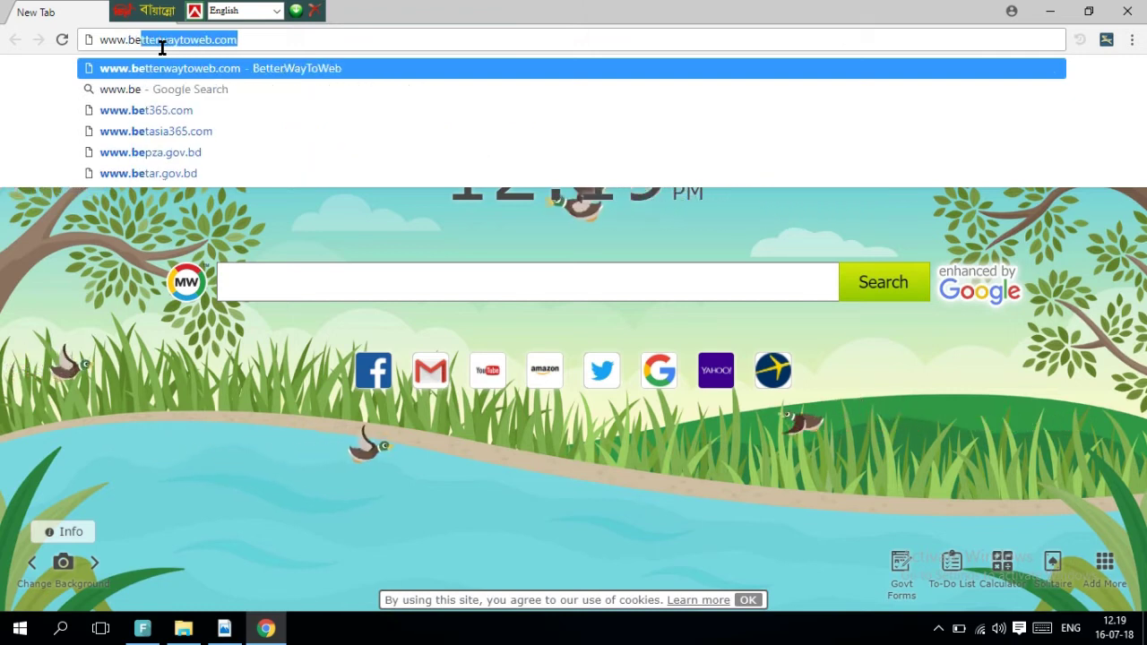
{"action": "left_click", "coordinate": [243, 38]}
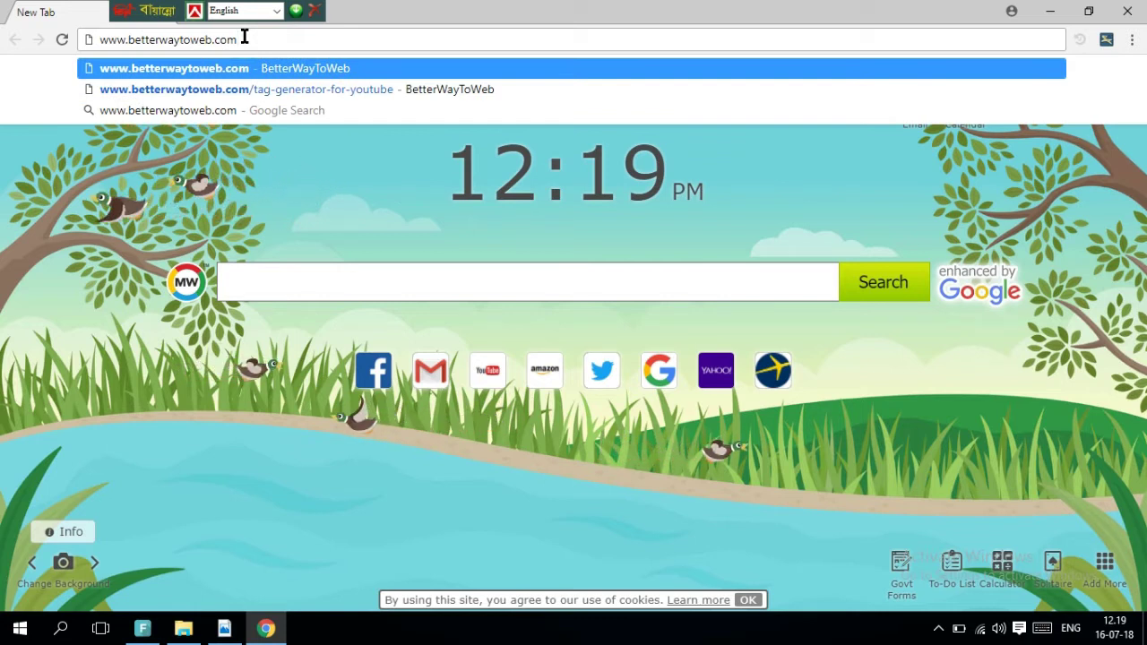
{"action": "key", "text": "Return"}
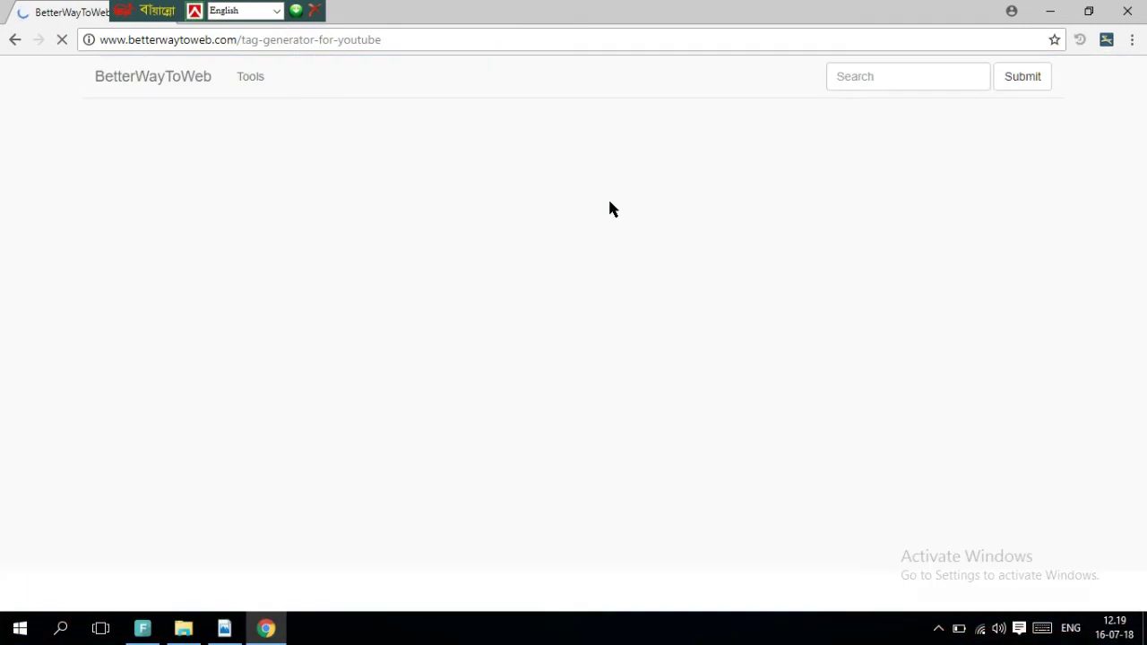
Find tags for the keyword "itunes promotion" with the tag generator
{"action": "scroll", "coordinate": [528, 367], "scroll_direction": "down", "scroll_amount": 1}
{"action": "scroll", "coordinate": [528, 365], "scroll_direction": "down", "scroll_amount": 2}
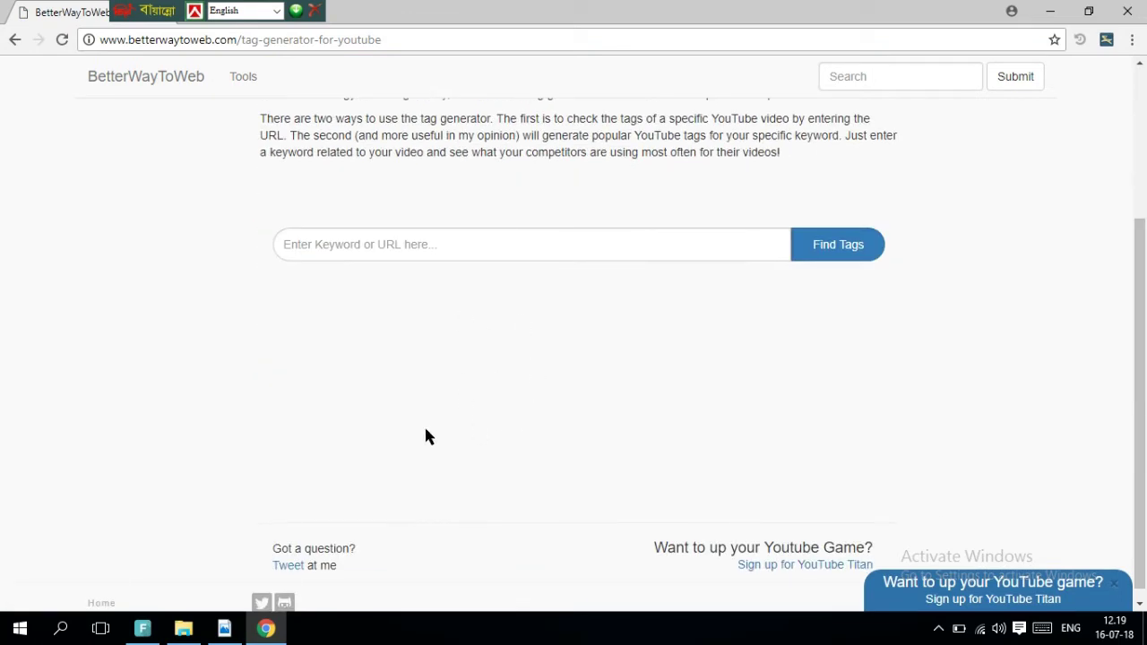
{"action": "scroll", "coordinate": [451, 314], "scroll_direction": "up", "scroll_amount": 3}
{"action": "left_click", "coordinate": [412, 475]}
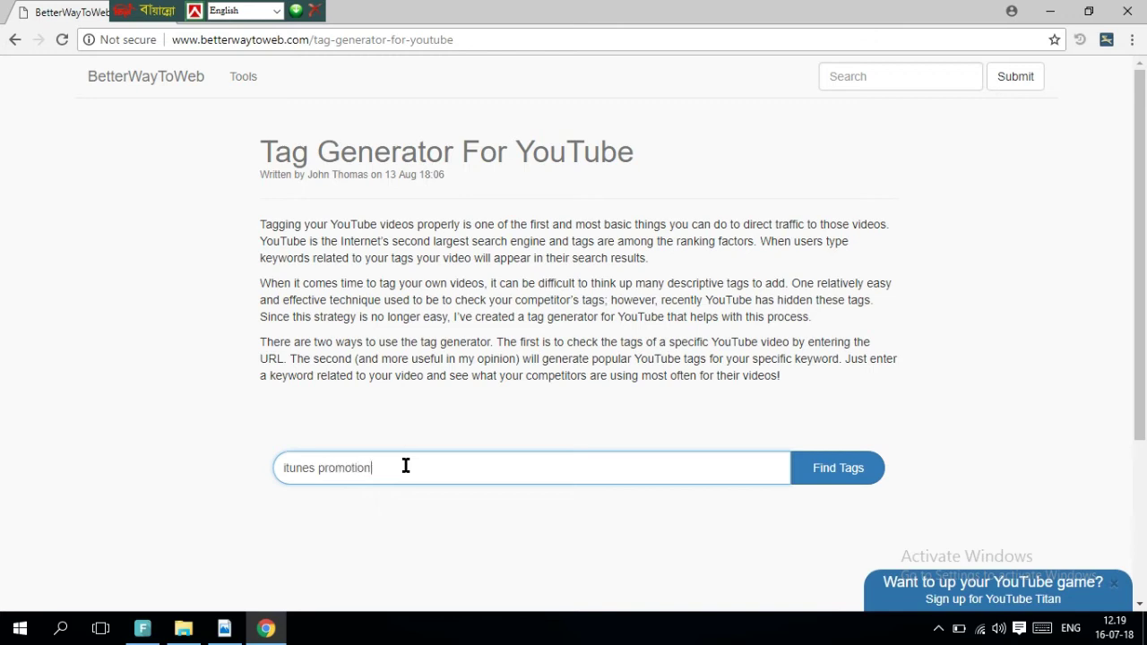
{"action": "left_click", "coordinate": [832, 468]}
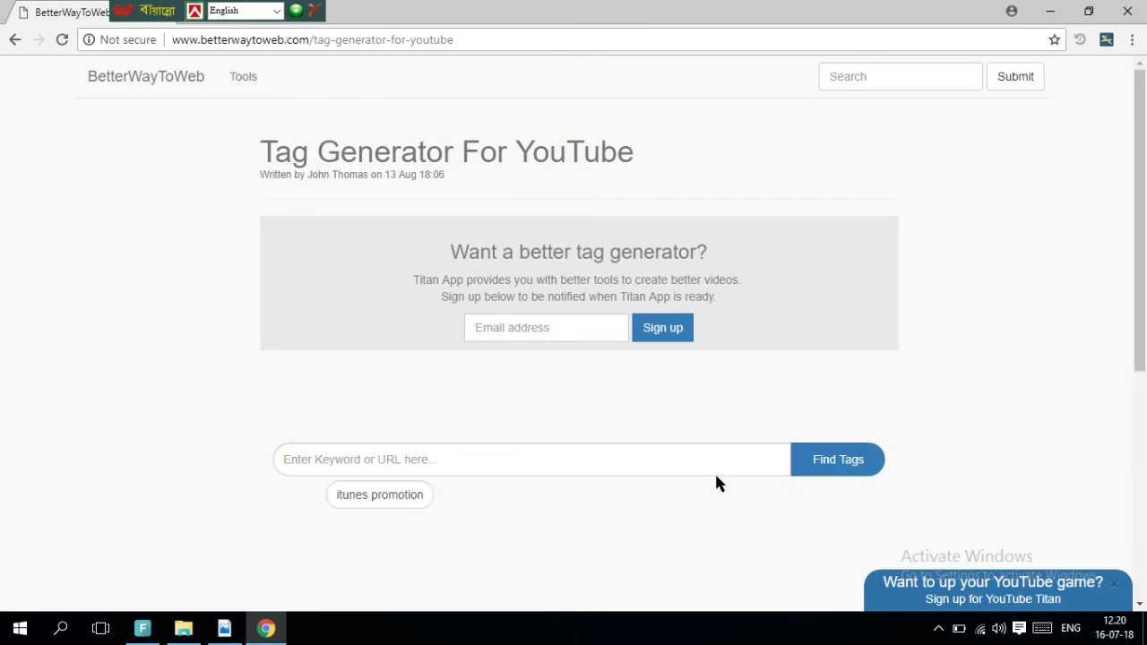
Copy the whole generated tag list and paste it into the Tags property of the "itunes promotion" image's Properties dialog
{"action": "scroll", "coordinate": [714, 472], "scroll_direction": "down", "scroll_amount": 3}
{"action": "scroll", "coordinate": [337, 422], "scroll_direction": "down", "scroll_amount": 2}
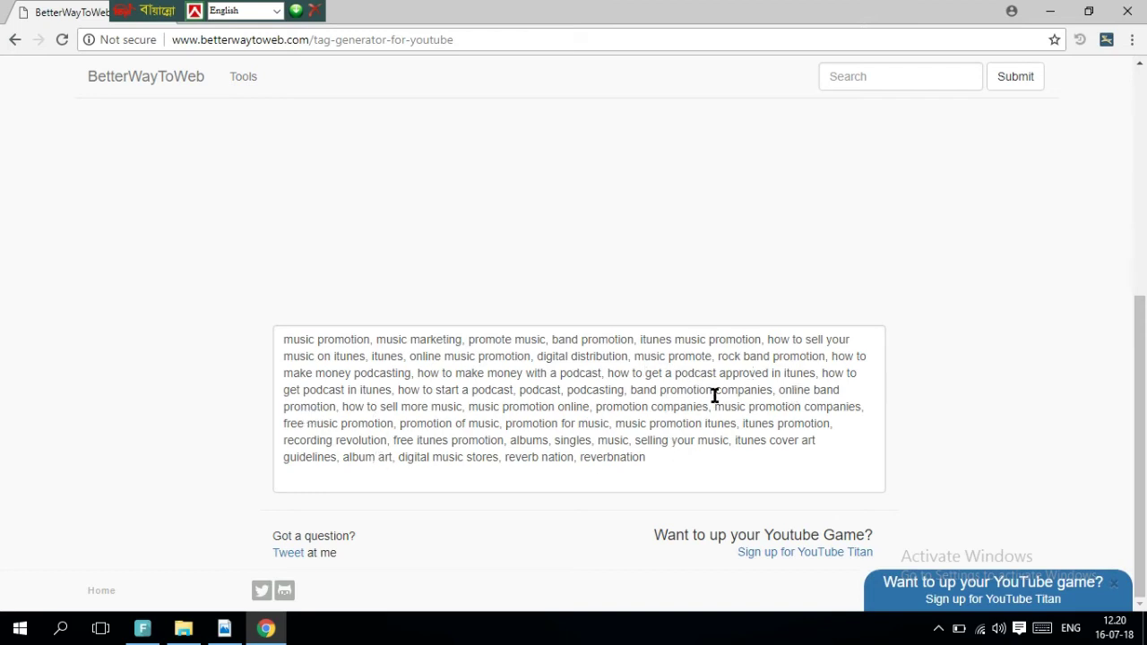
{"action": "left_click", "coordinate": [276, 341]}
{"action": "left_click_drag", "start_coordinate": [276, 340], "coordinate": [663, 461]}
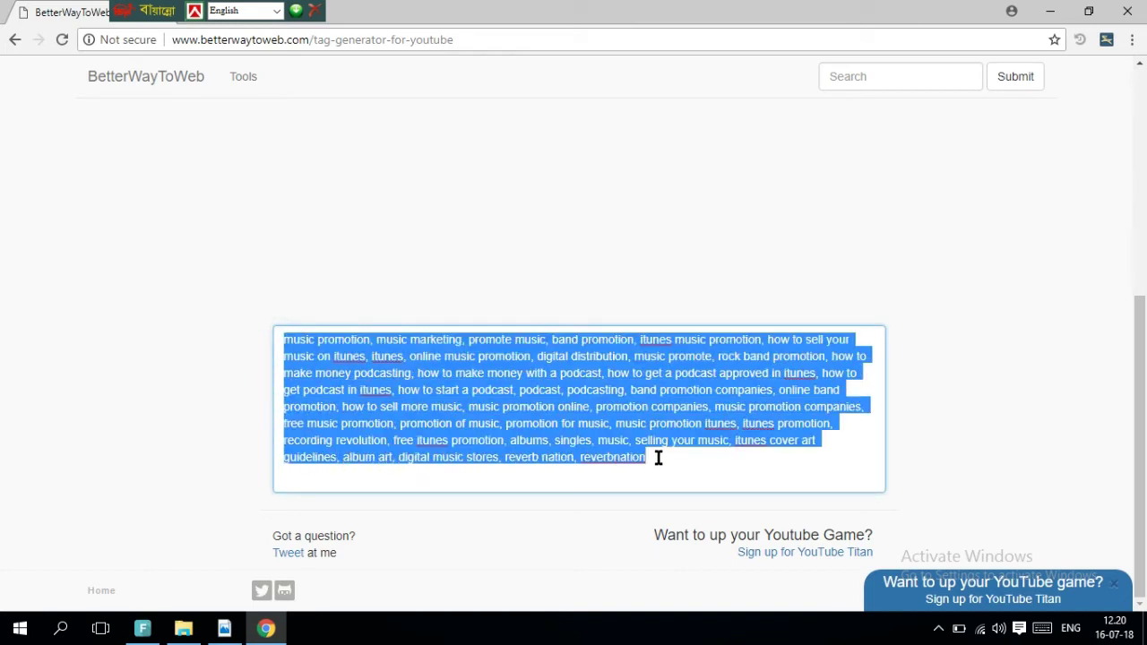
{"action": "left_click", "coordinate": [1049, 10]}
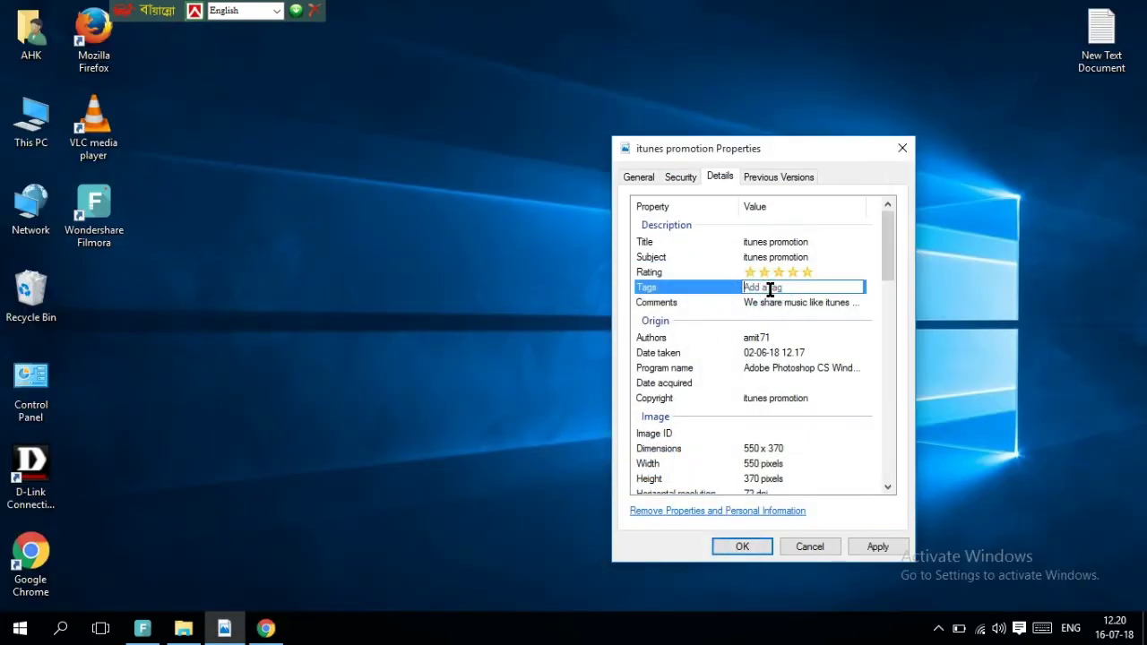
{"action": "type", "text": "itunes promotion, albums, singles, music, selling your music, itunes cover art guidelines, album art, digital music stores, reverb nation, reverbnation;"}
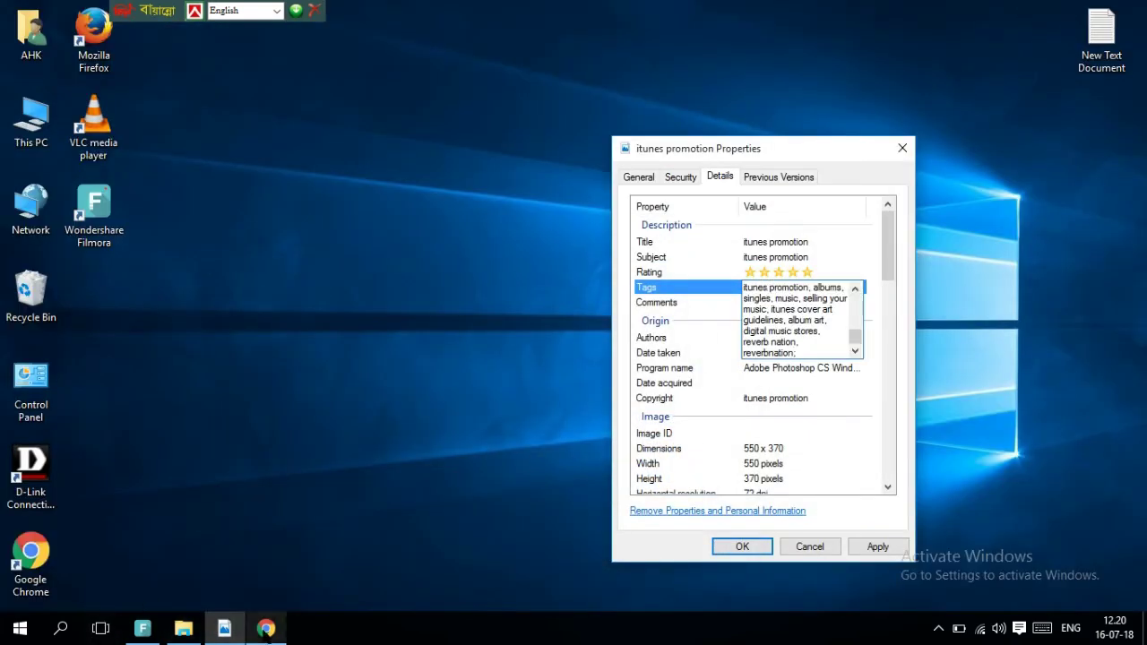
Switch back to Chrome and find tags for the keyword "music promoton" in the tag generator
{"action": "left_click", "coordinate": [266, 628]}
{"action": "scroll", "coordinate": [537, 340], "scroll_direction": "up", "scroll_amount": 5}
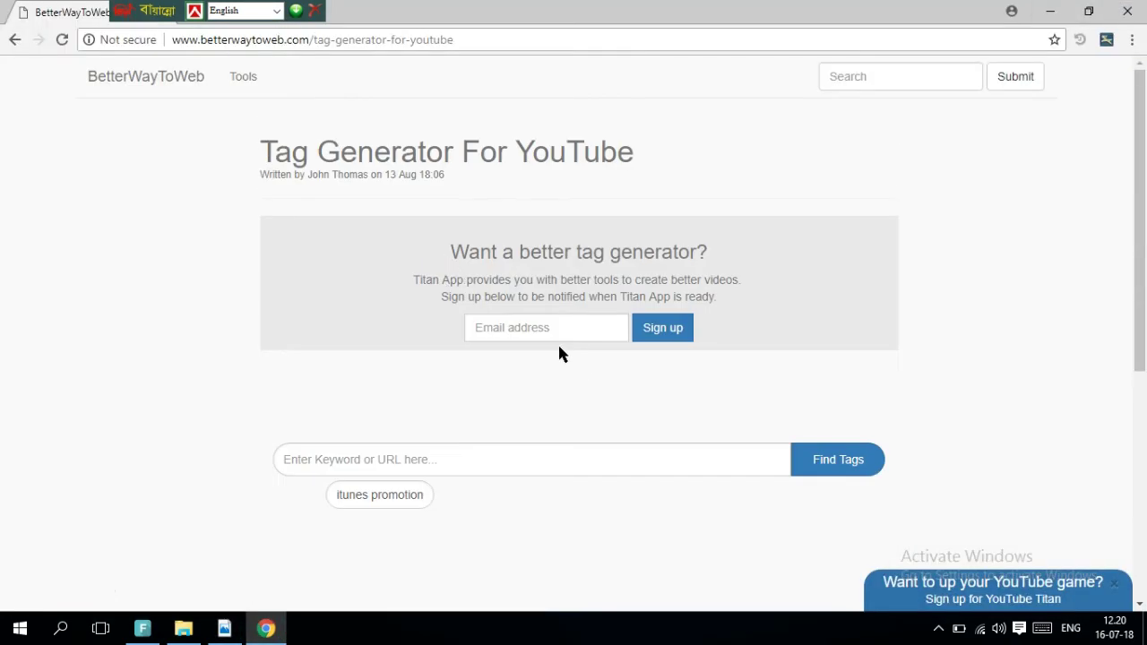
{"action": "scroll", "coordinate": [678, 349], "scroll_direction": "down", "scroll_amount": 3}
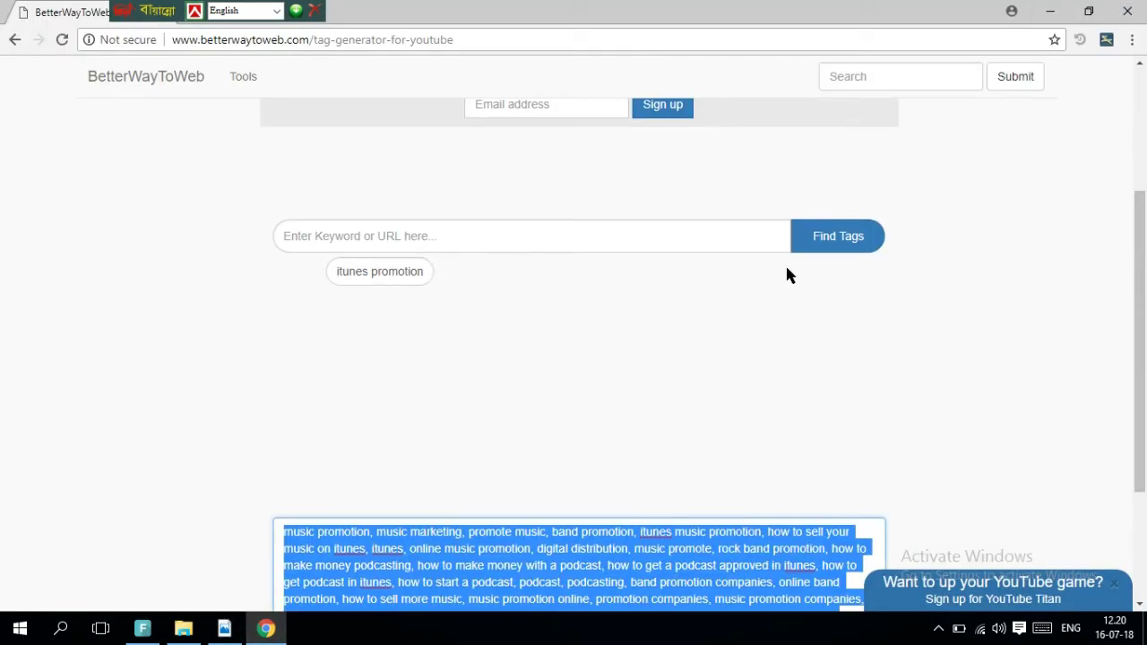
{"action": "left_click", "coordinate": [556, 240]}
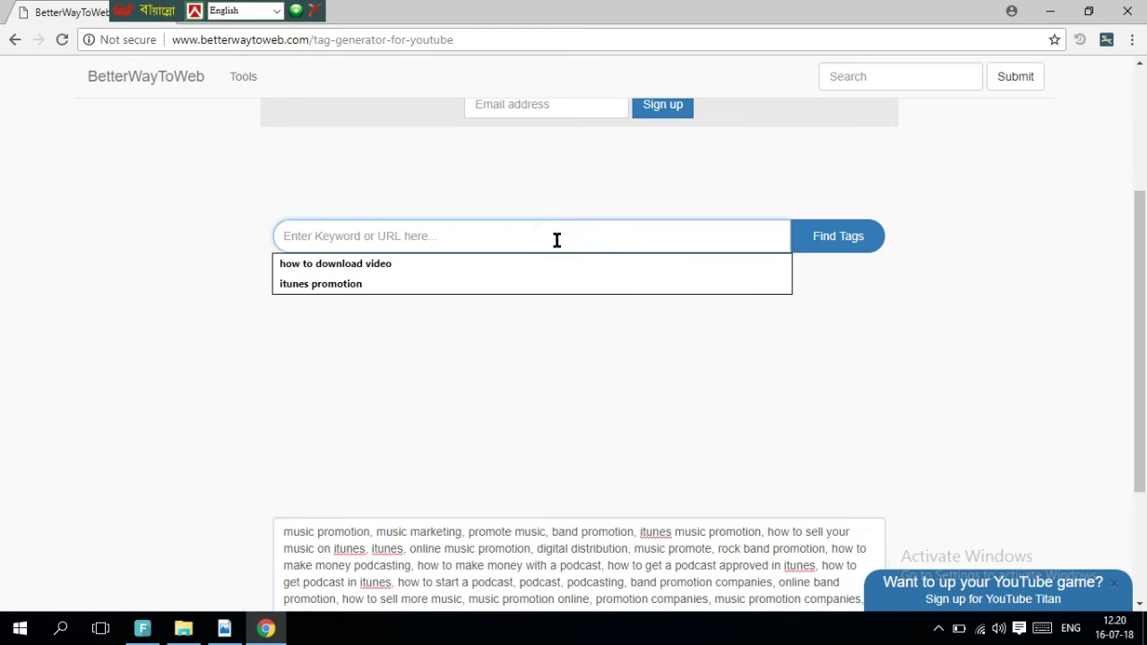
{"action": "type", "text": "music promoton"}
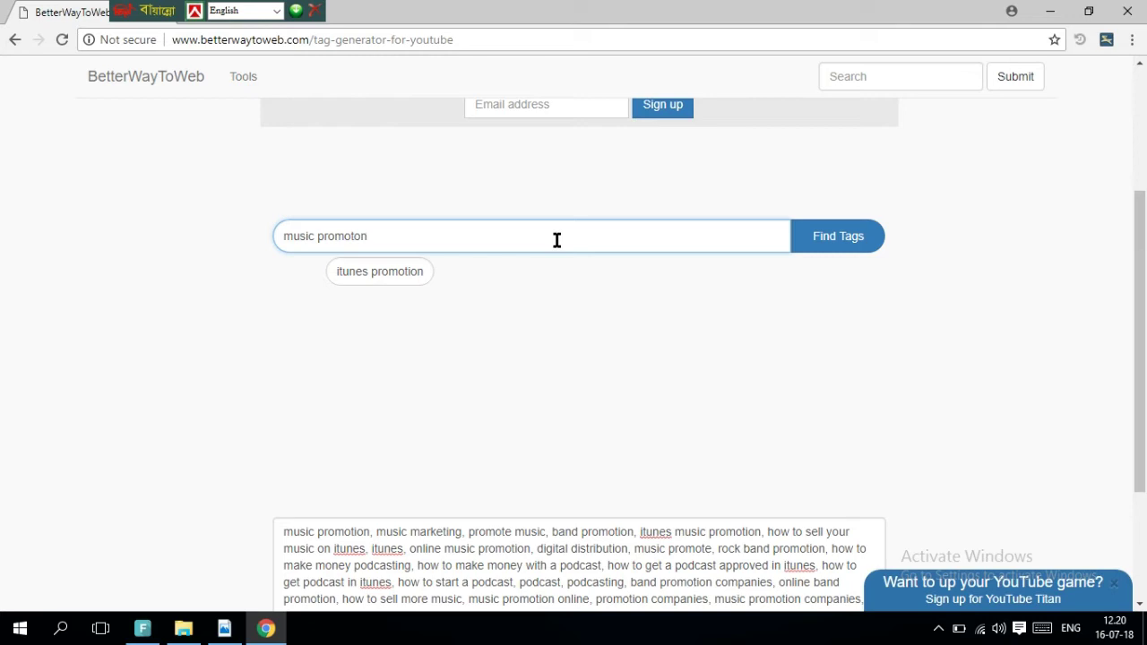
{"action": "left_click", "coordinate": [834, 239]}
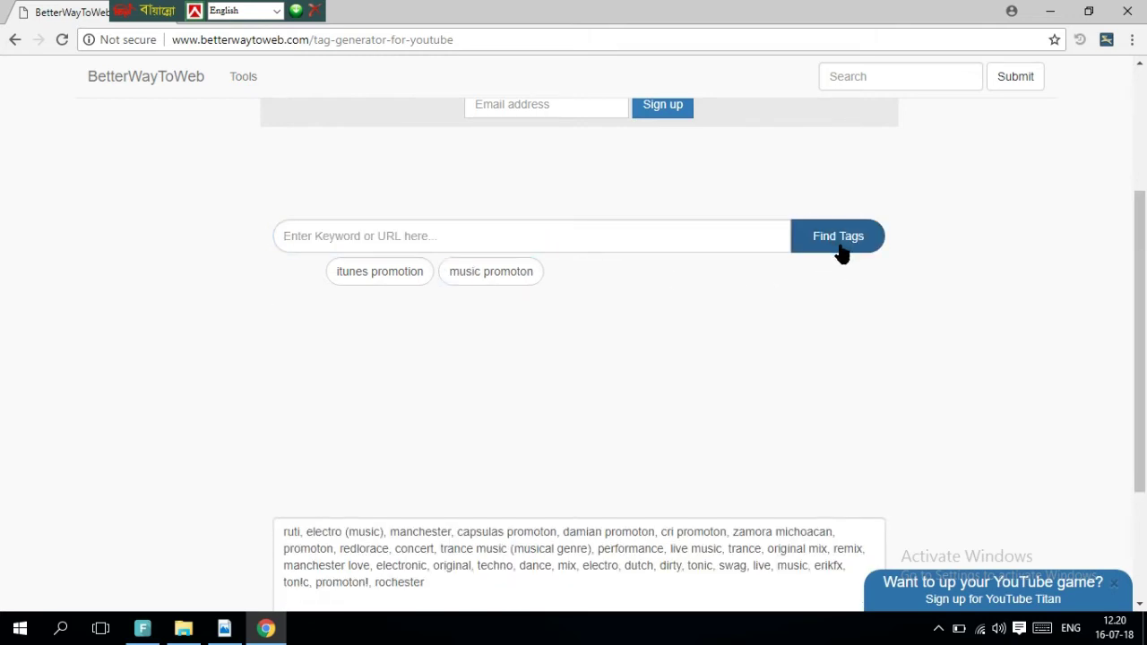
{"action": "scroll", "coordinate": [421, 489], "scroll_direction": "down", "scroll_amount": 2}
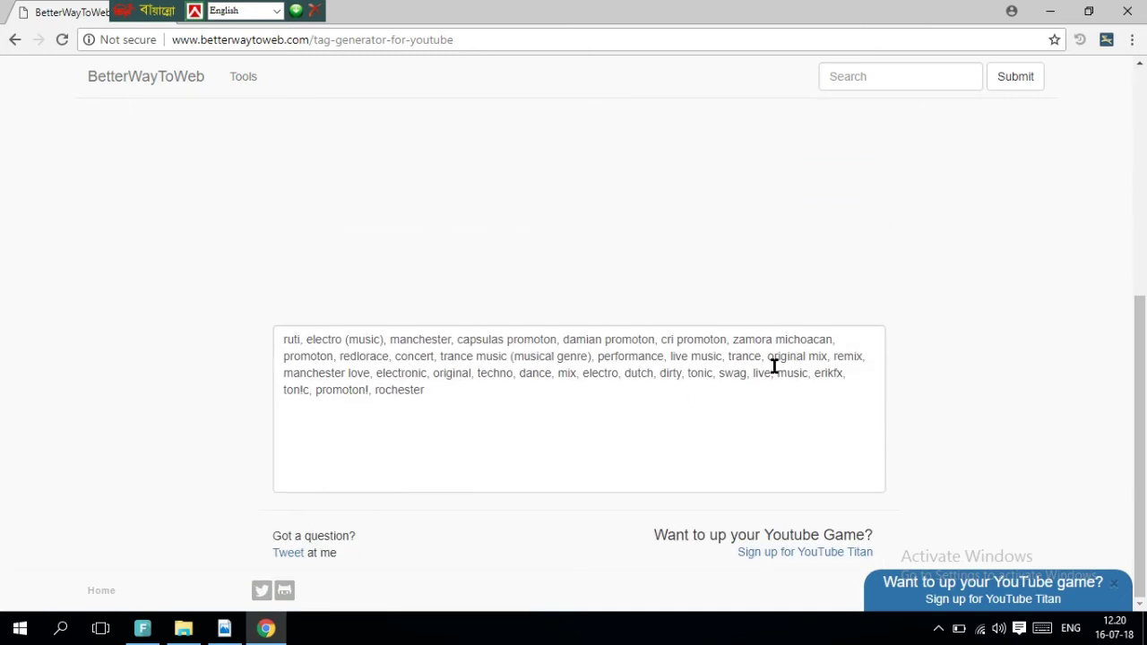
Find tags for the keyword "video promotion" and look through the generated list
{"action": "scroll", "coordinate": [376, 372], "scroll_direction": "up", "scroll_amount": 3}
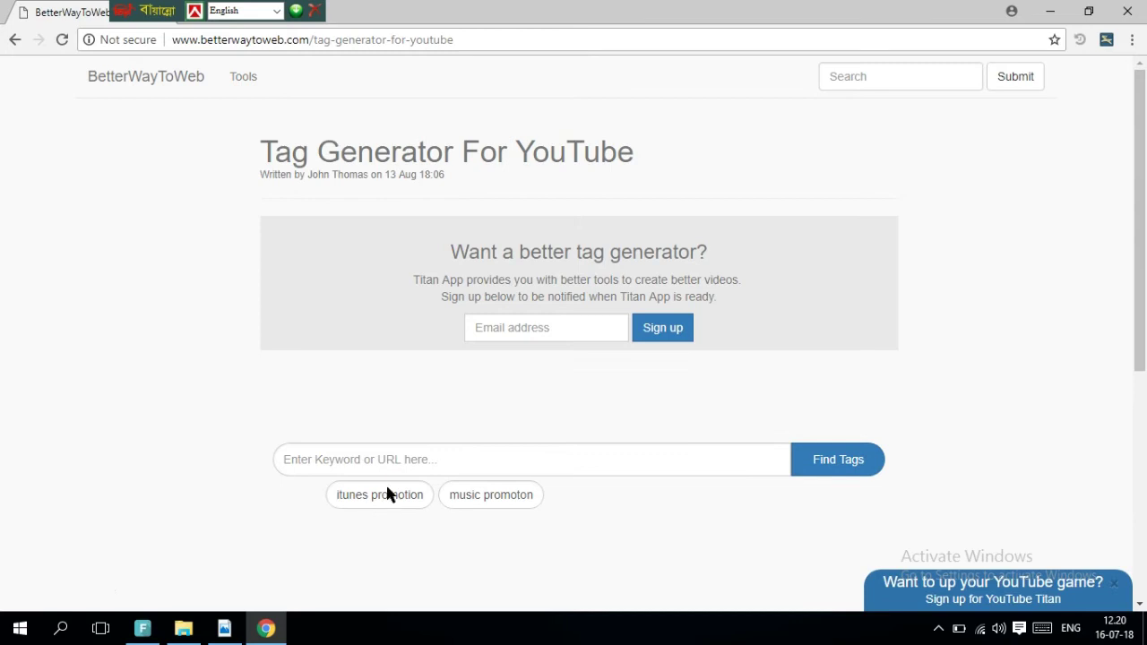
{"action": "left_click", "coordinate": [388, 460]}
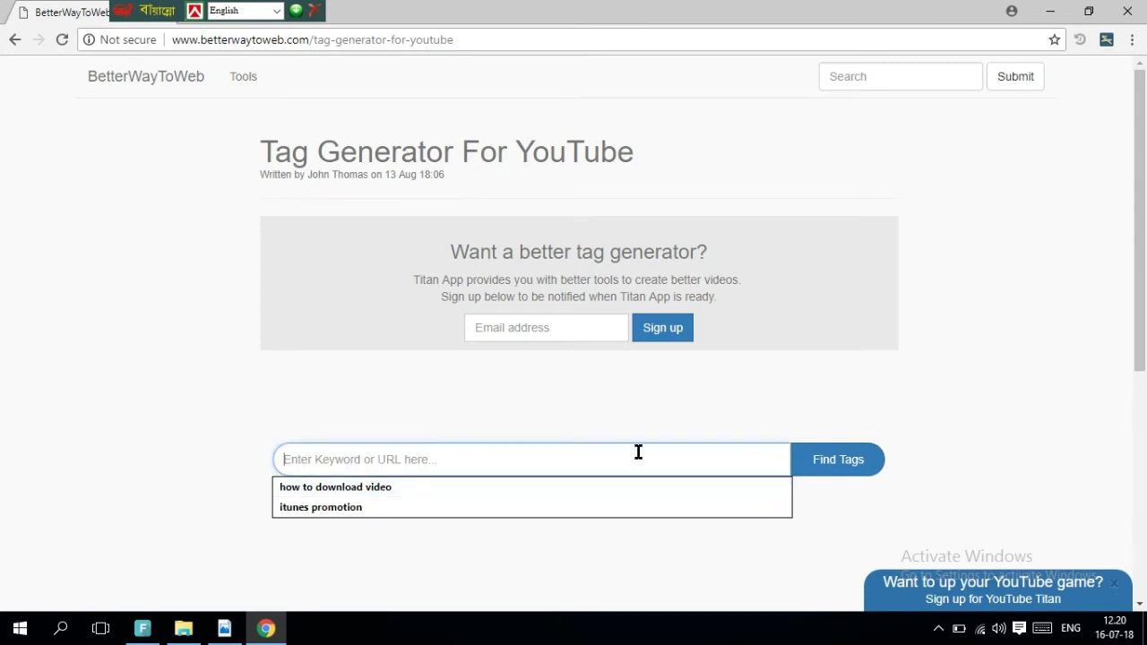
{"action": "left_click", "coordinate": [578, 461]}
{"action": "left_click", "coordinate": [448, 464]}
{"action": "type", "text": "video promotion"}
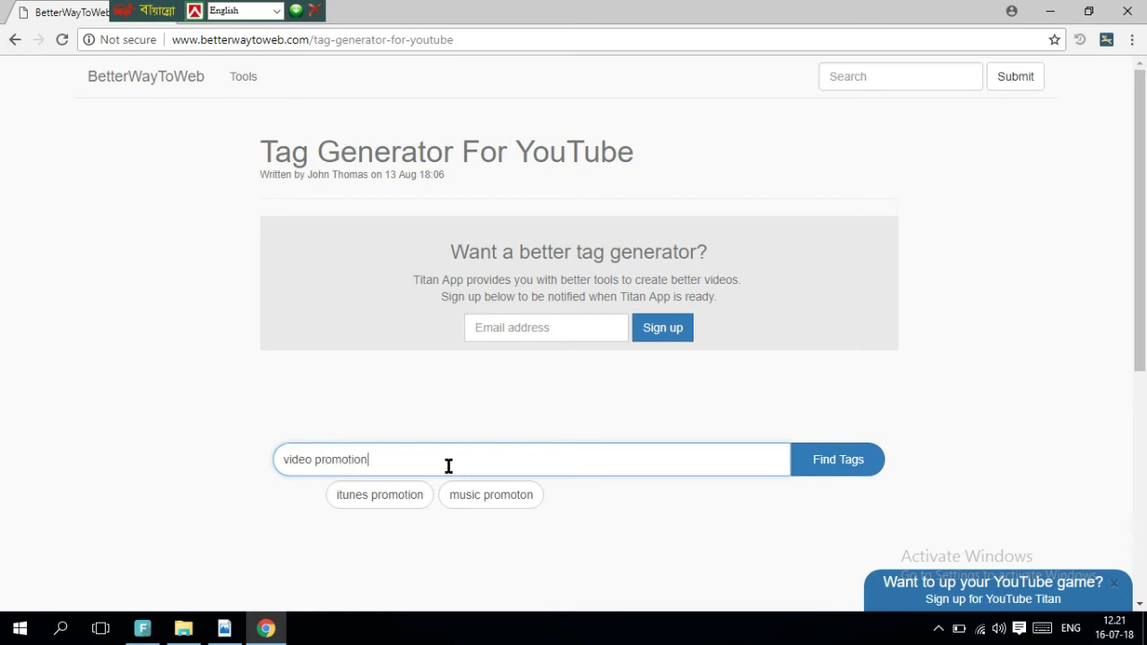
{"action": "left_click", "coordinate": [833, 466]}
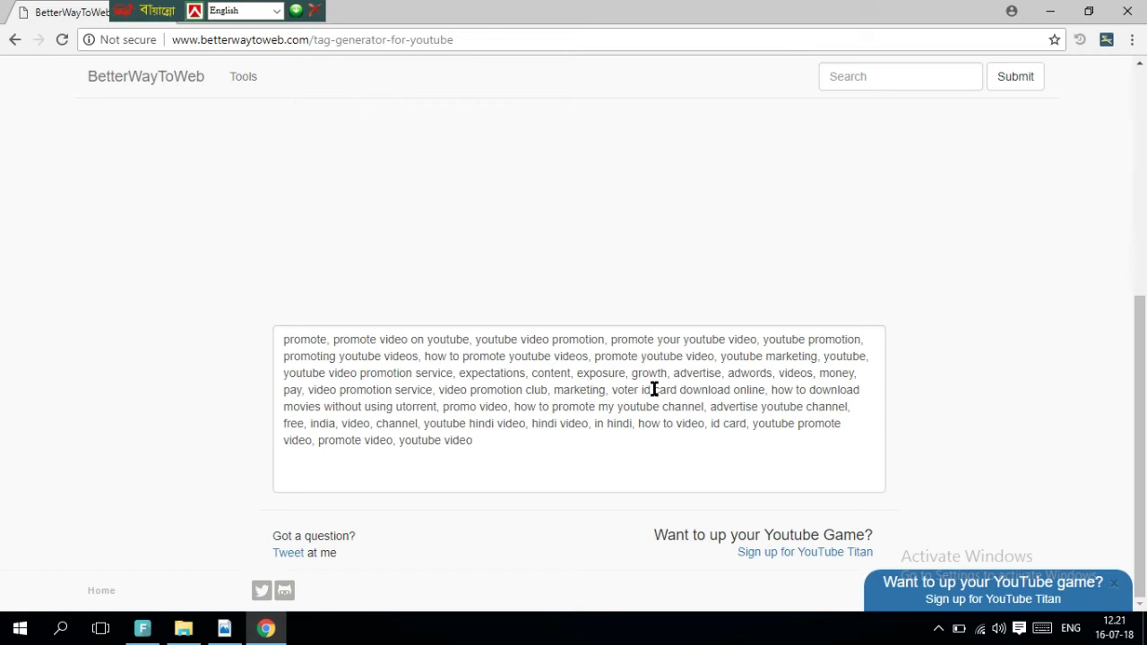
{"action": "scroll", "coordinate": [607, 449], "scroll_direction": "up", "scroll_amount": 3}
{"action": "scroll", "coordinate": [607, 450], "scroll_direction": "down", "scroll_amount": 3}
{"action": "scroll", "coordinate": [608, 449], "scroll_direction": "up", "scroll_amount": 5}
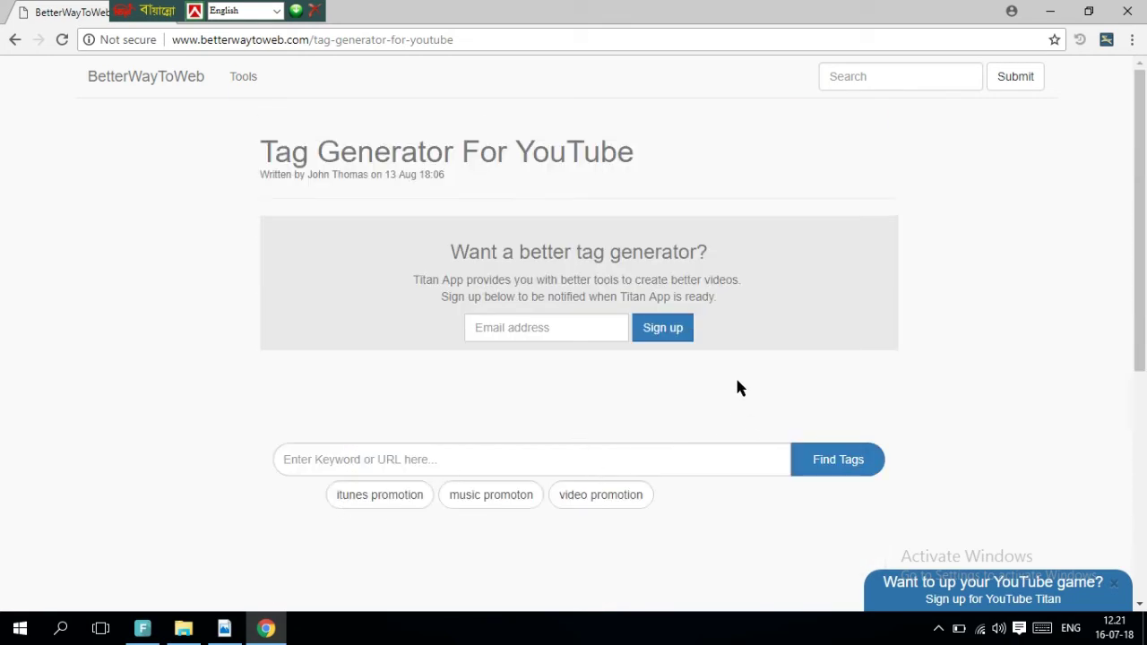
{"action": "scroll", "coordinate": [736, 383], "scroll_direction": "down", "scroll_amount": 3}
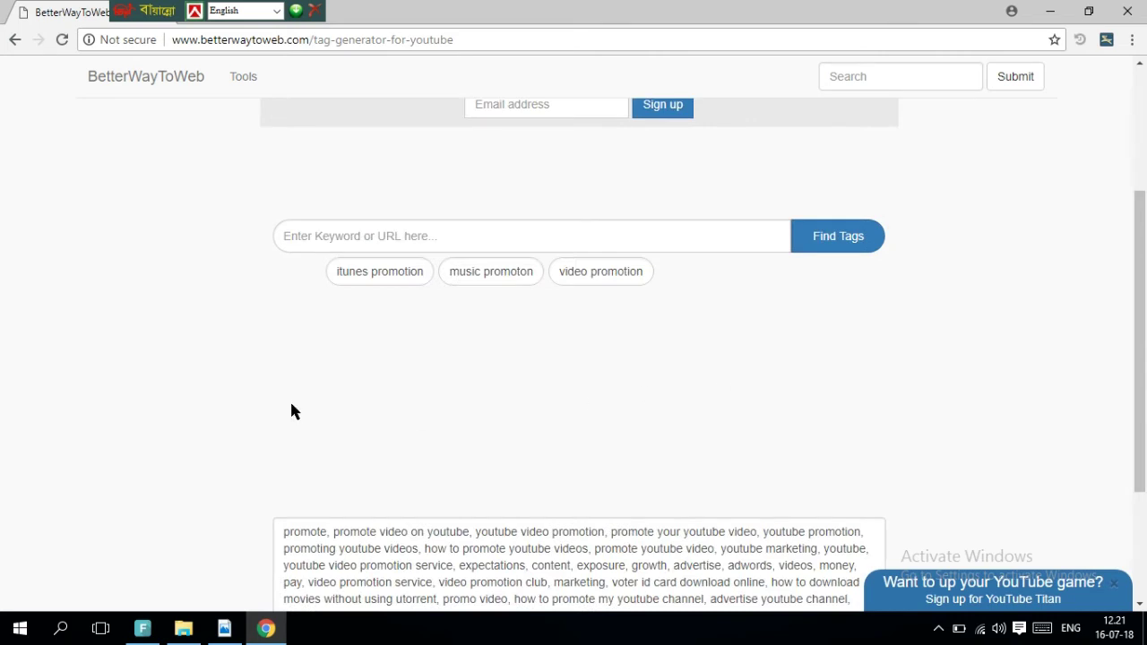
Return to the image's Properties dialog, reposition it on the desktop and commit the pasted tag list
{"action": "left_click", "coordinate": [1051, 17]}
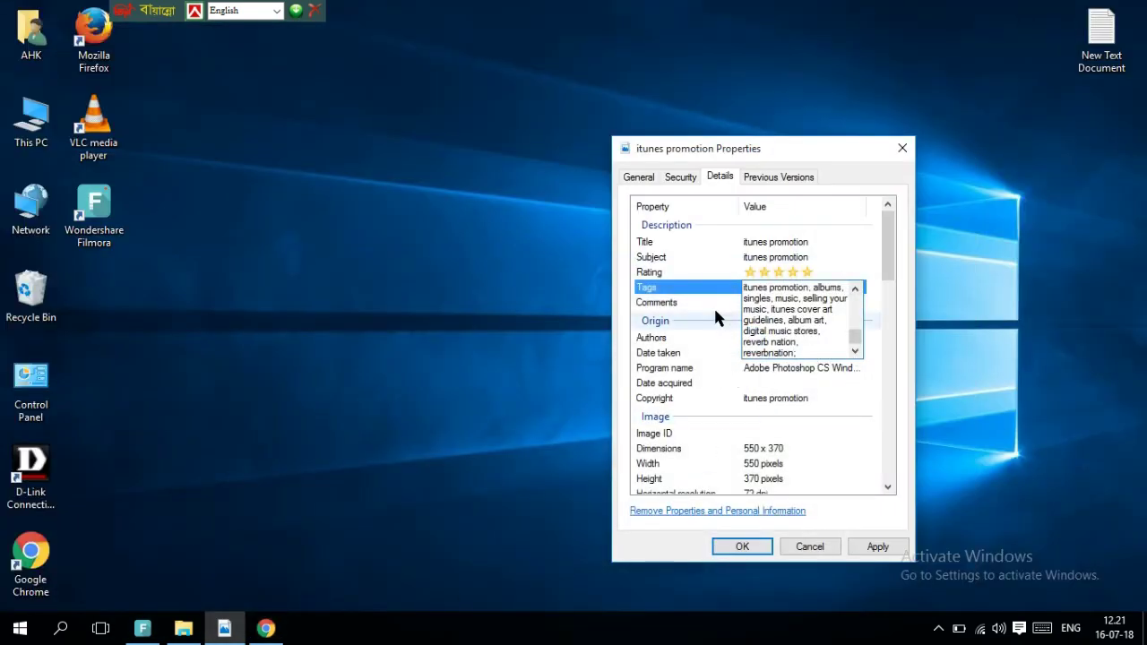
{"action": "left_click", "coordinate": [796, 353]}
{"action": "key", "text": "BackSpace"}
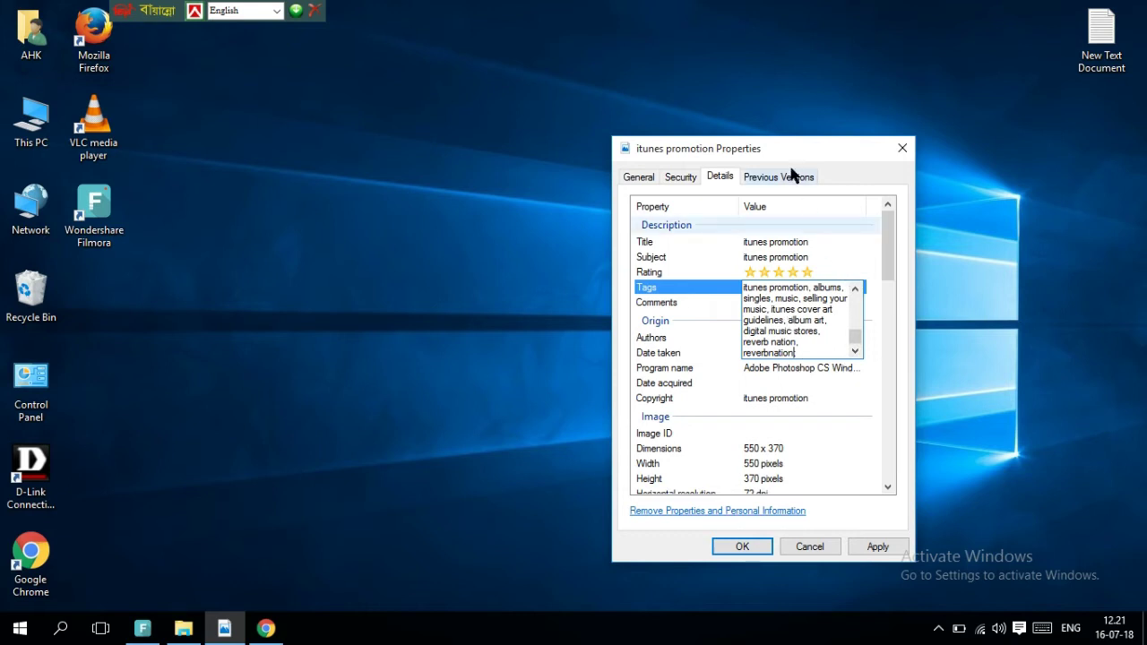
{"action": "left_click_drag", "start_coordinate": [822, 146], "coordinate": [573, 62]}
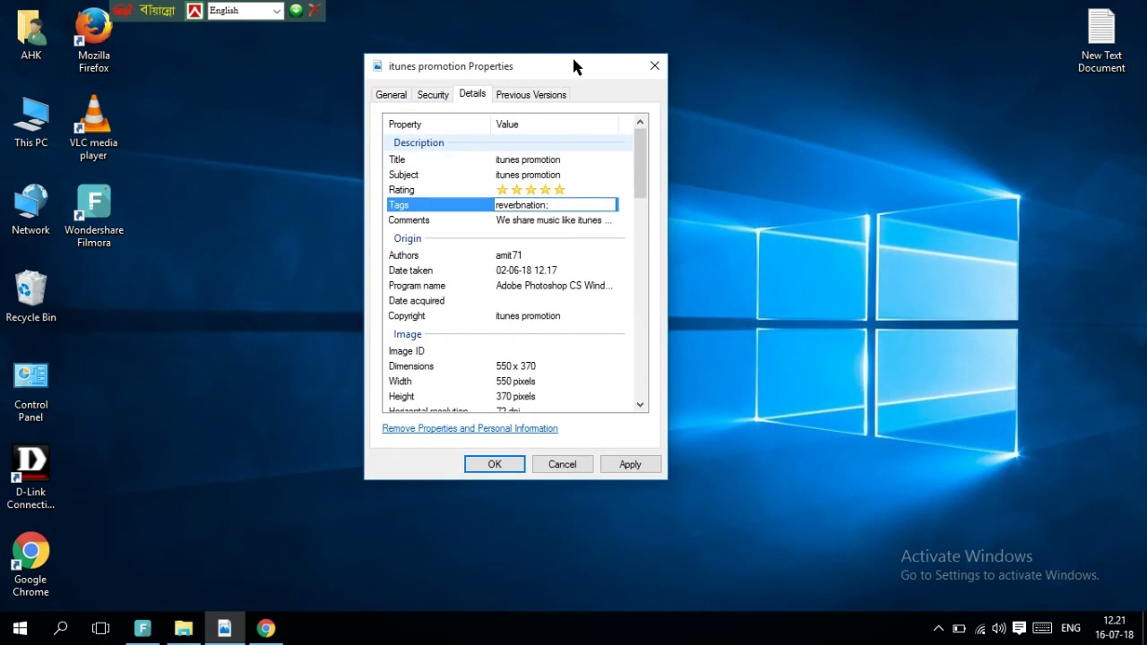
{"action": "left_click", "coordinate": [553, 204]}
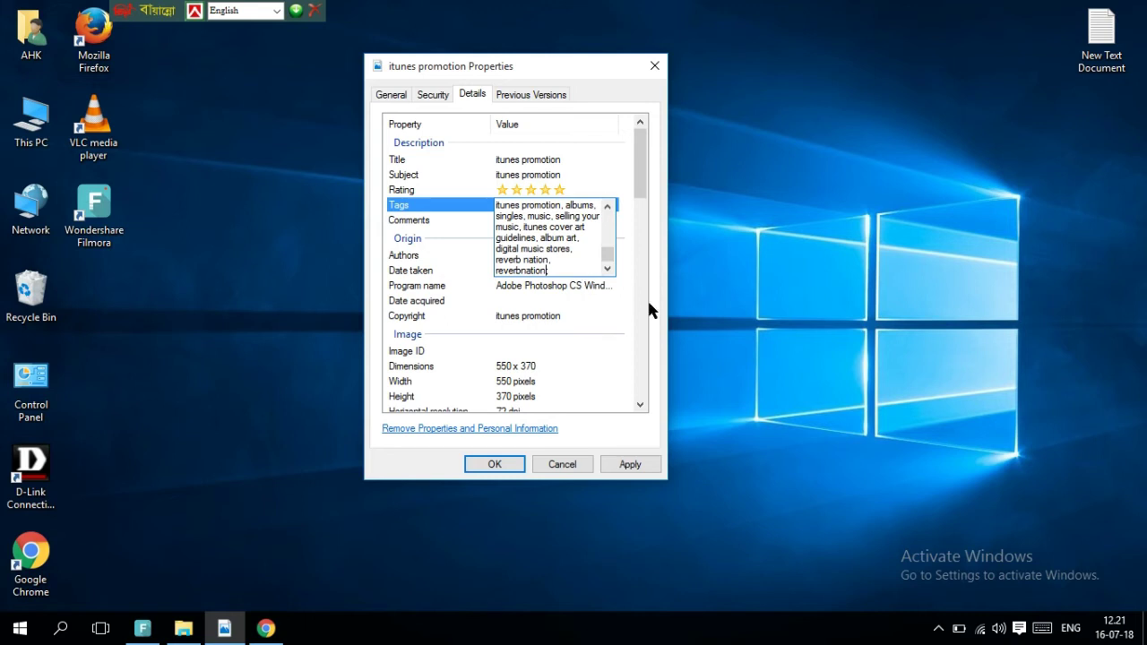
{"action": "left_click", "coordinate": [608, 313]}
{"action": "left_click", "coordinate": [583, 254]}
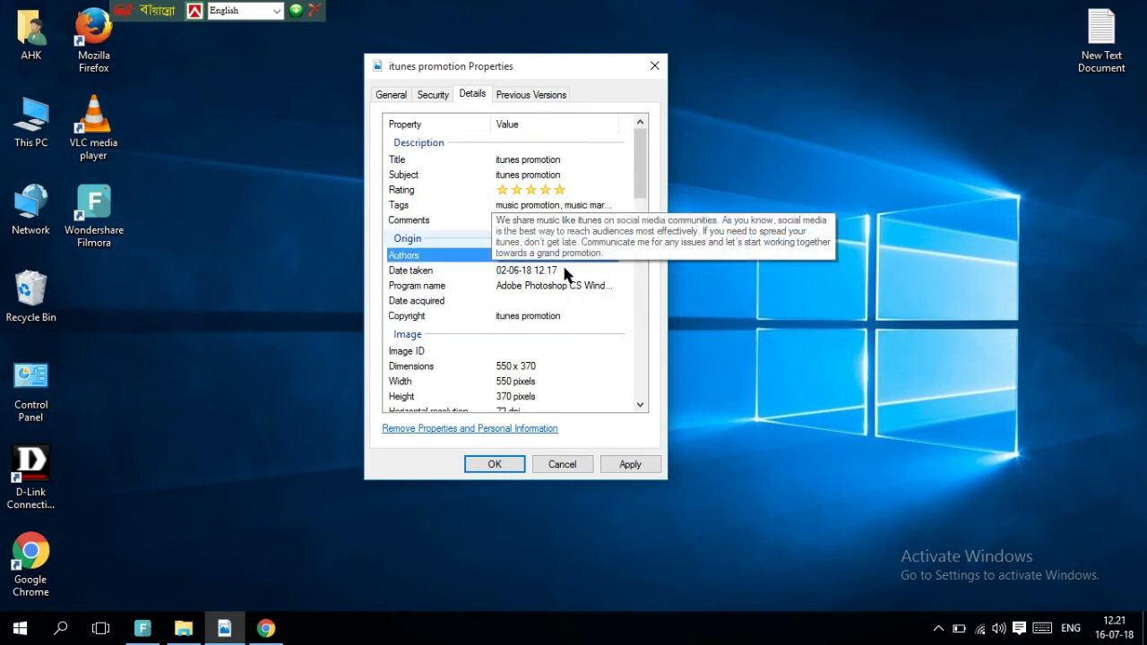
Examine the image's Tags, Comments, Authors, Copyright and Program name properties
{"action": "left_click", "coordinate": [607, 221]}
{"action": "left_click", "coordinate": [603, 206]}
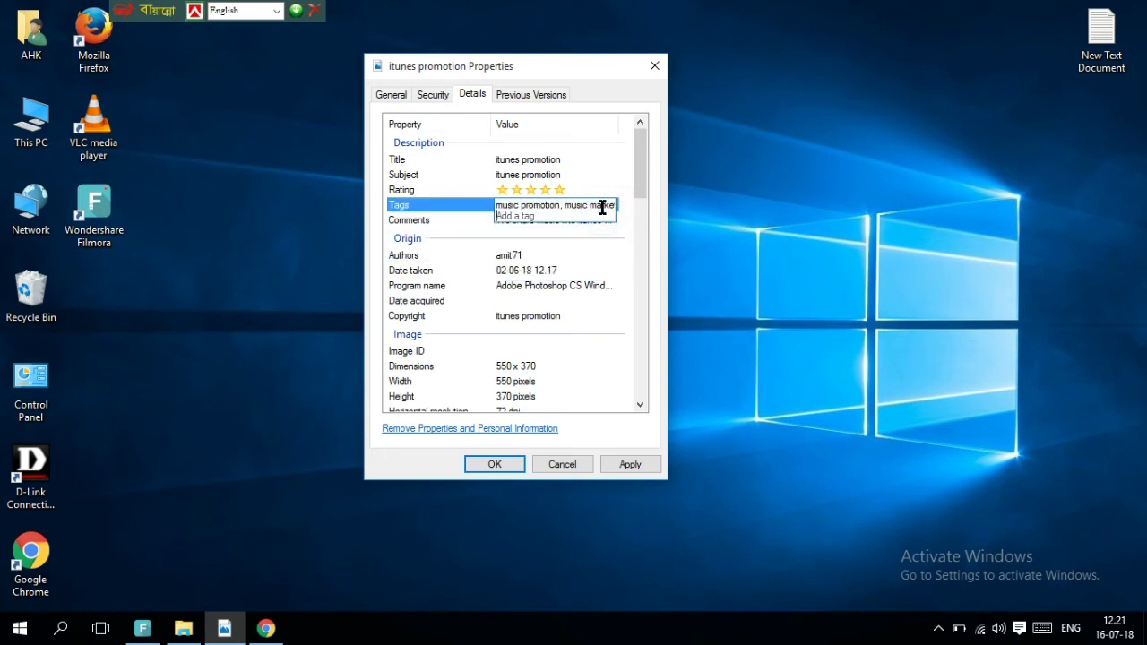
{"action": "left_click", "coordinate": [590, 251]}
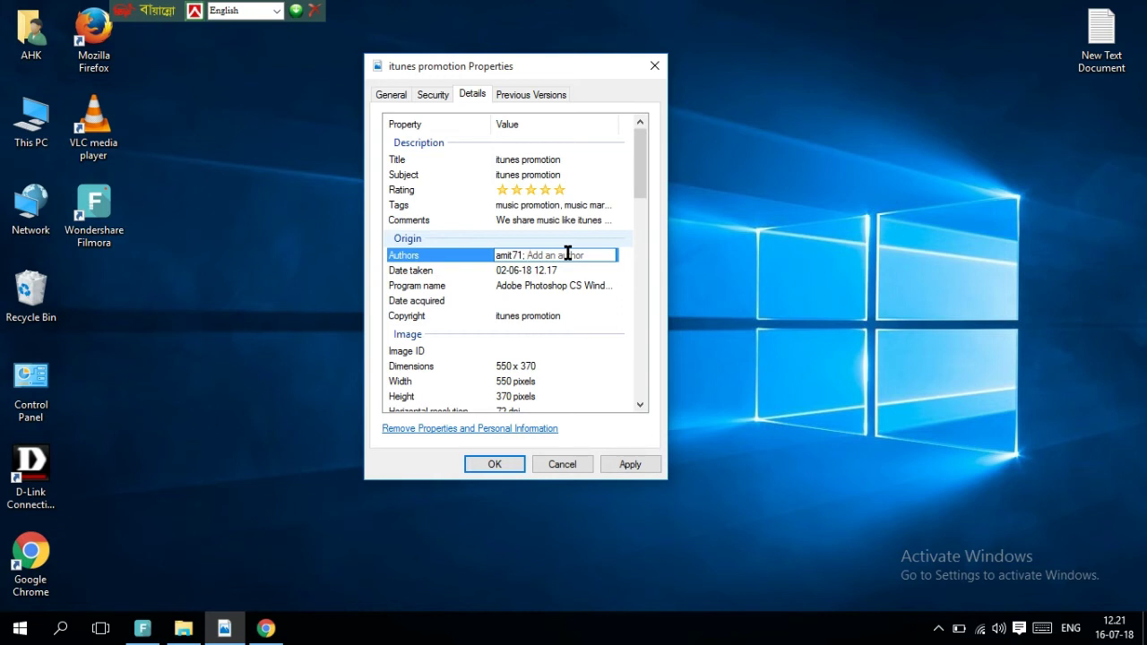
{"action": "left_click", "coordinate": [612, 228]}
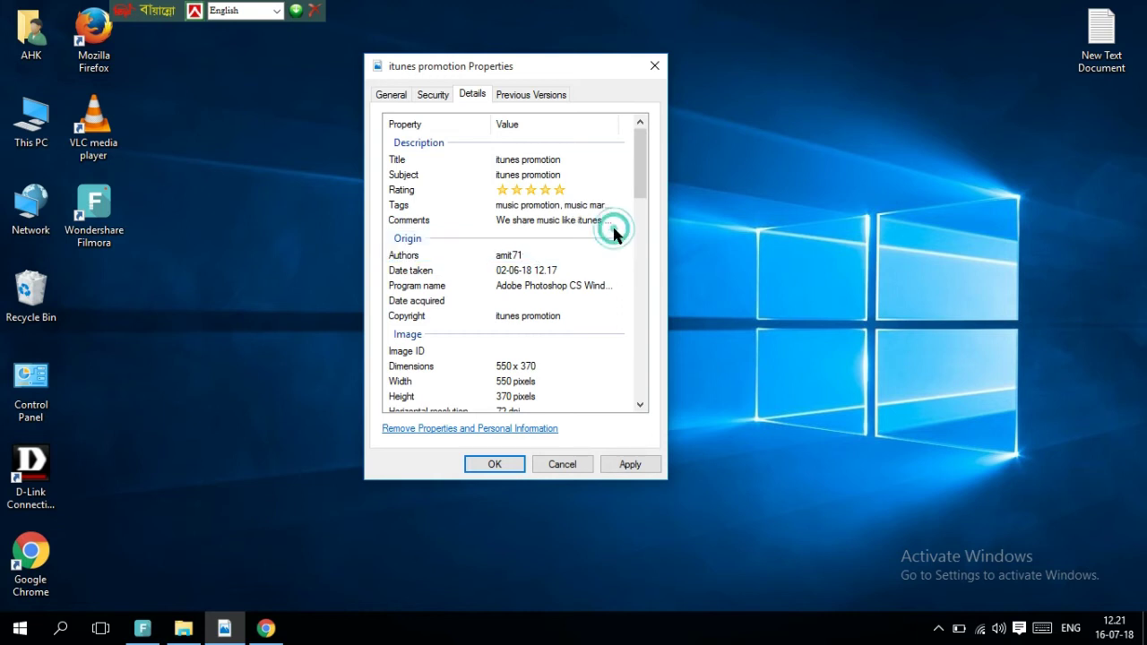
{"action": "left_click", "coordinate": [532, 221]}
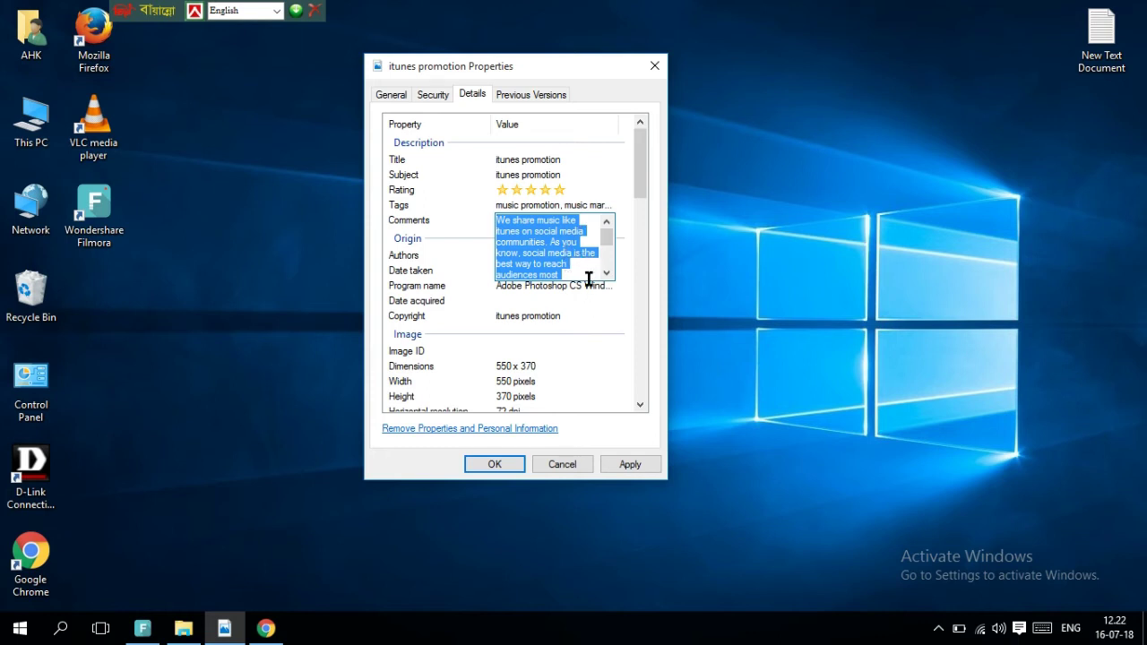
{"action": "left_click", "coordinate": [581, 315]}
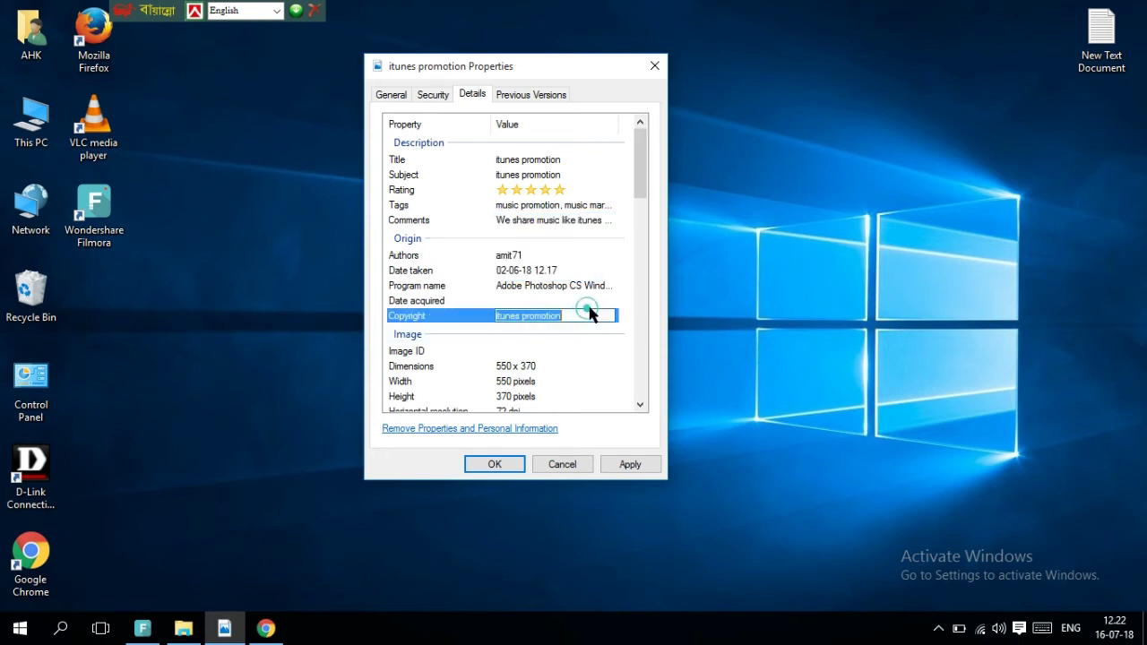
{"action": "left_click", "coordinate": [520, 257]}
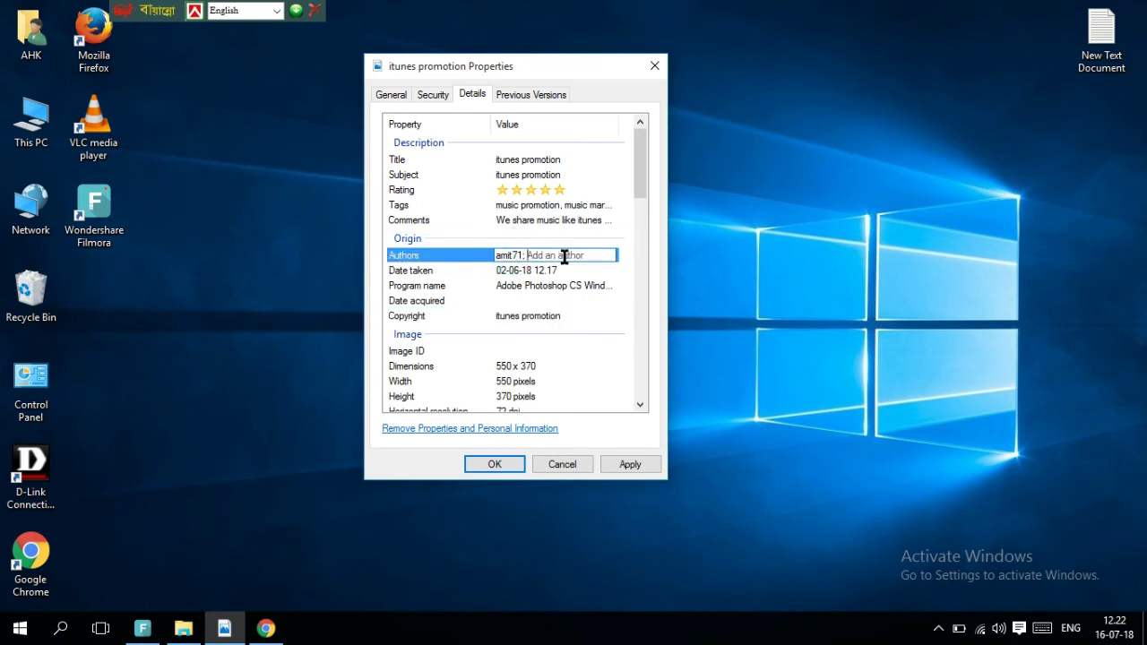
{"action": "left_click", "coordinate": [556, 287]}
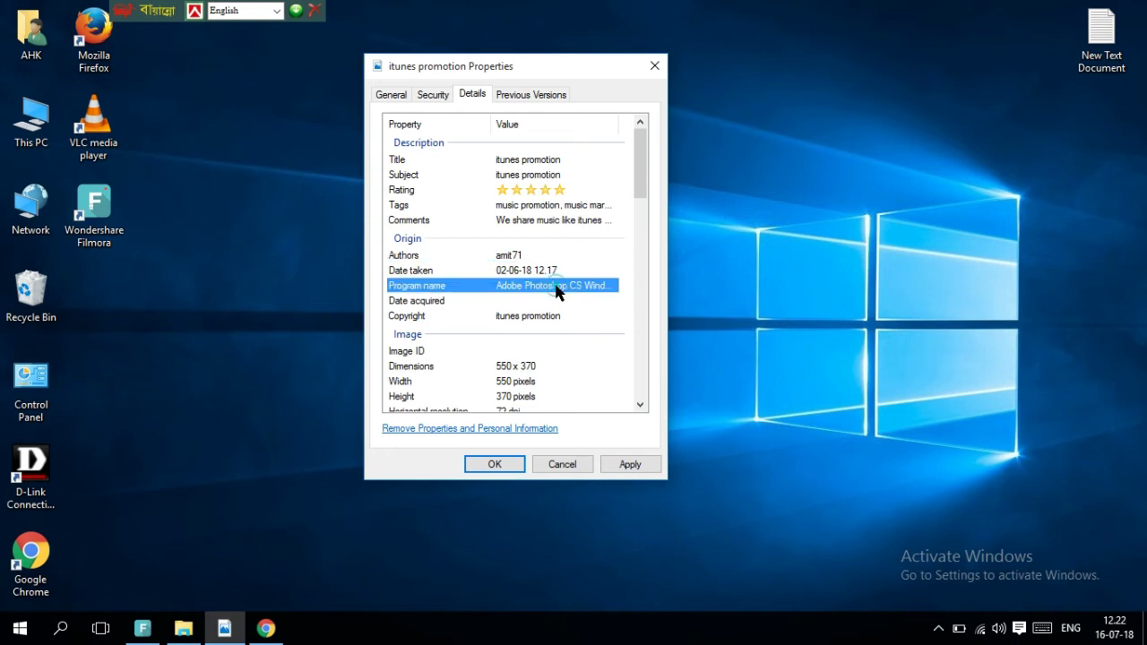
Examine the image's Authors, Copyright, Camera model and lens, flash and serial number properties, down to the File section
{"action": "left_click", "coordinate": [553, 254]}
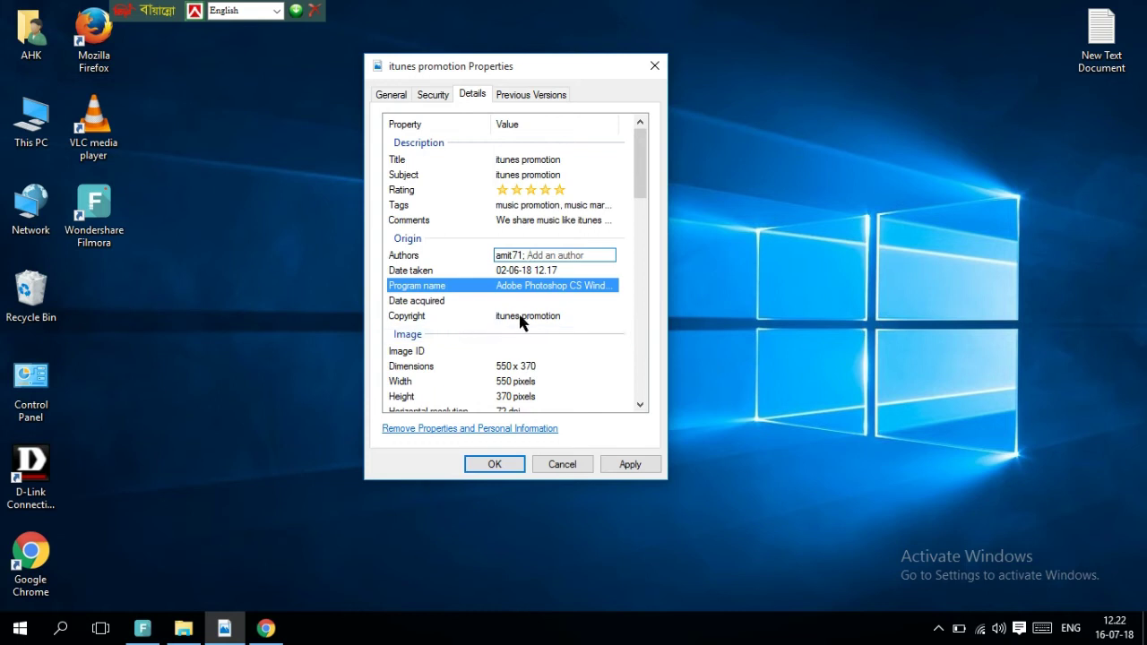
{"action": "left_click", "coordinate": [570, 315]}
{"action": "scroll", "coordinate": [570, 331], "scroll_direction": "down", "scroll_amount": 7}
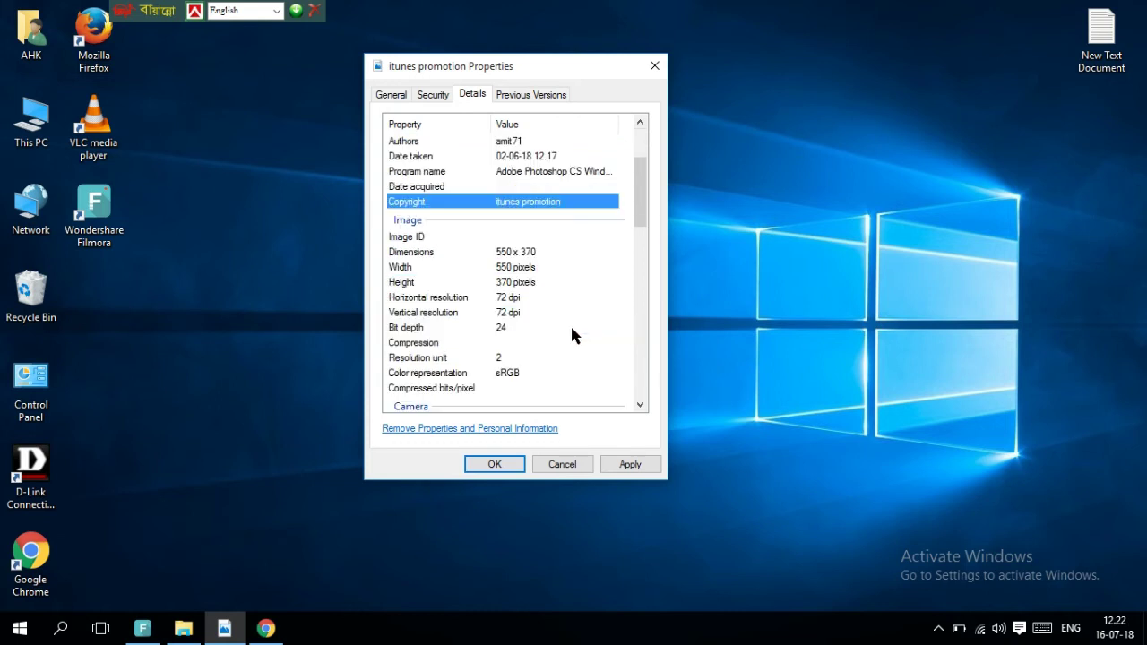
{"action": "left_click", "coordinate": [576, 210]}
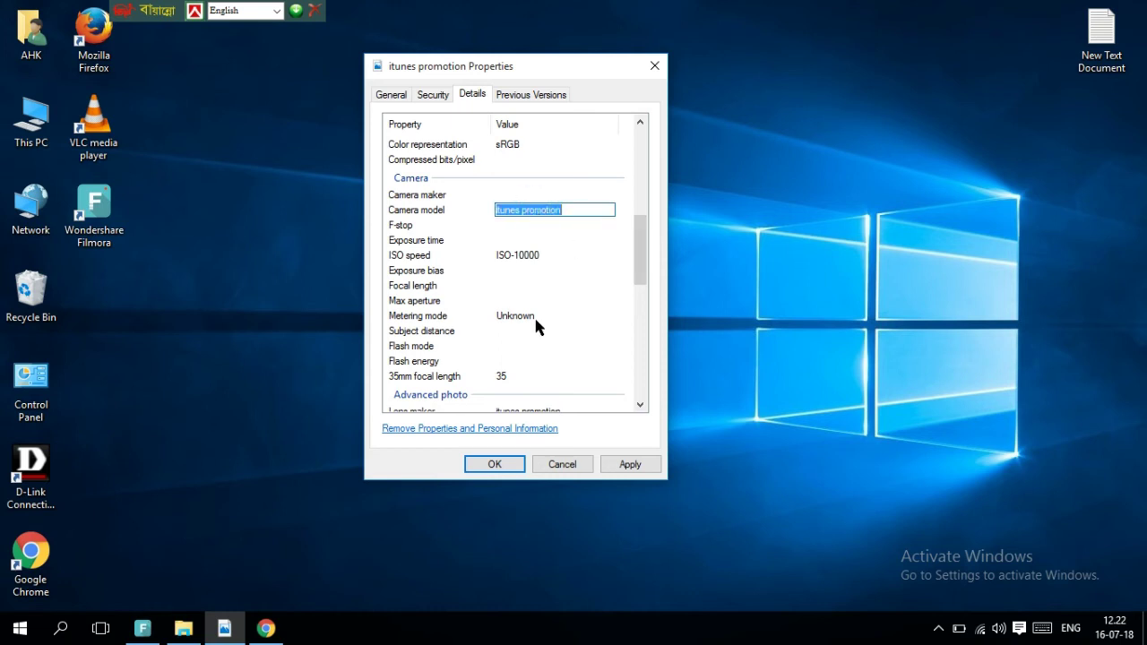
{"action": "scroll", "coordinate": [535, 318], "scroll_direction": "down", "scroll_amount": 5}
{"action": "left_click", "coordinate": [556, 197]}
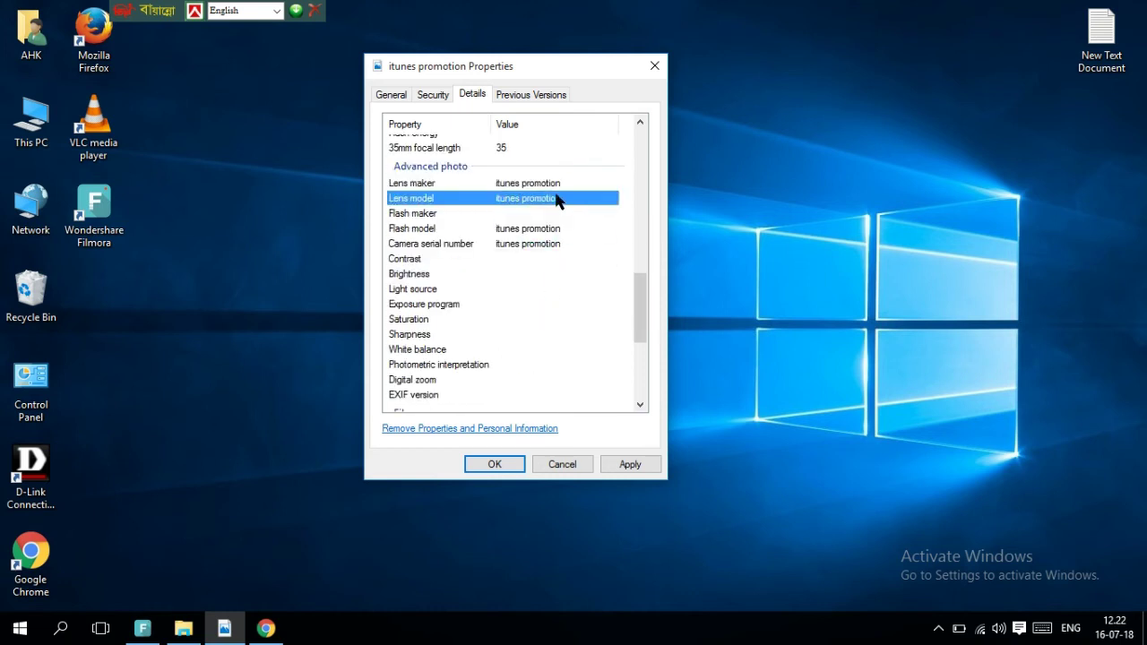
{"action": "left_click", "coordinate": [564, 182]}
{"action": "left_click", "coordinate": [545, 231]}
{"action": "left_click", "coordinate": [545, 232]}
{"action": "left_click", "coordinate": [546, 244]}
{"action": "scroll", "coordinate": [560, 259], "scroll_direction": "down", "scroll_amount": 3}
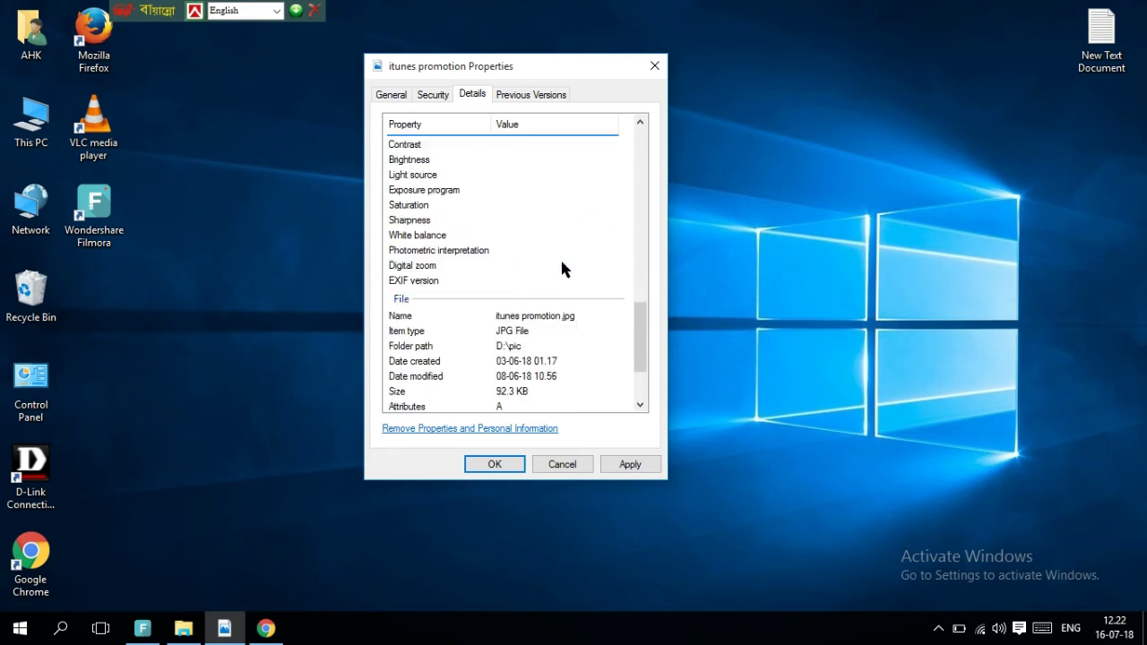
{"action": "scroll", "coordinate": [562, 264], "scroll_direction": "down", "scroll_amount": 3}
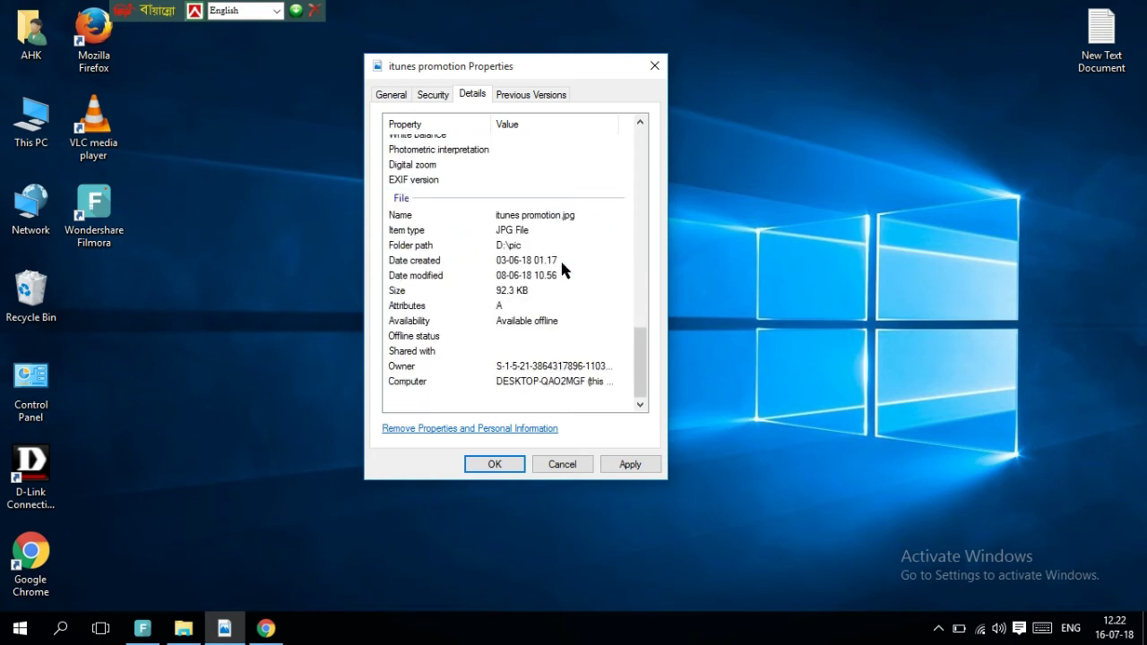
Examine the Camera section's Camera model, ISO speed and Metering mode properties
{"action": "scroll", "coordinate": [562, 264], "scroll_direction": "up", "scroll_amount": 10}
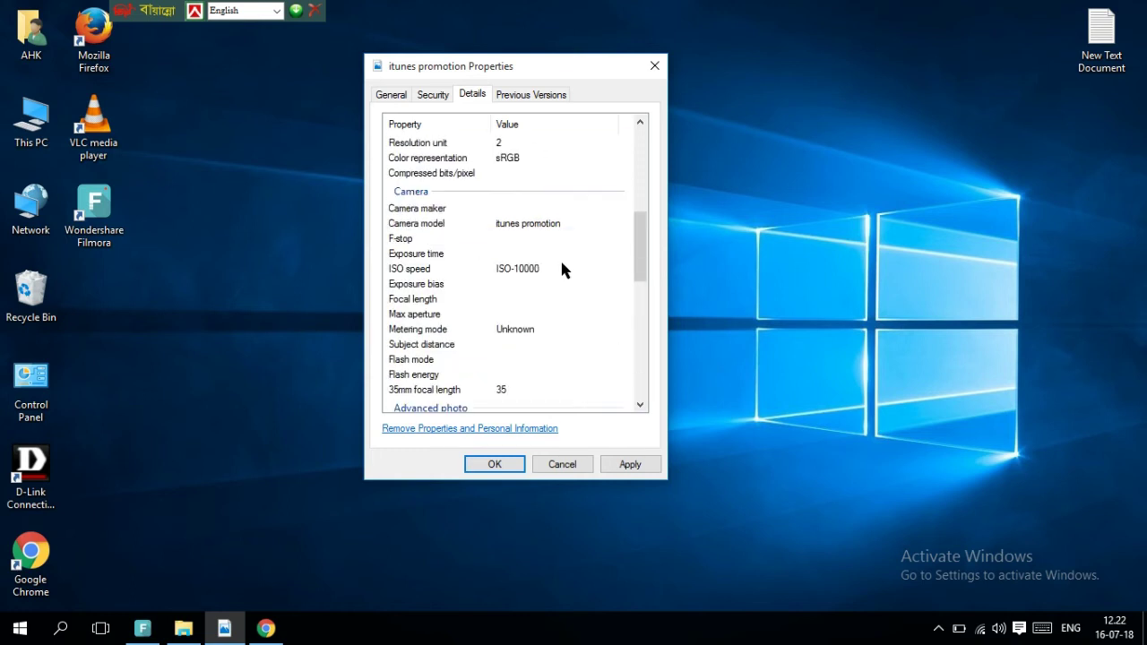
{"action": "left_click", "coordinate": [573, 223]}
{"action": "left_click", "coordinate": [538, 267]}
{"action": "left_click", "coordinate": [552, 230]}
{"action": "double_click", "coordinate": [565, 225]}
{"action": "left_click", "coordinate": [572, 267]}
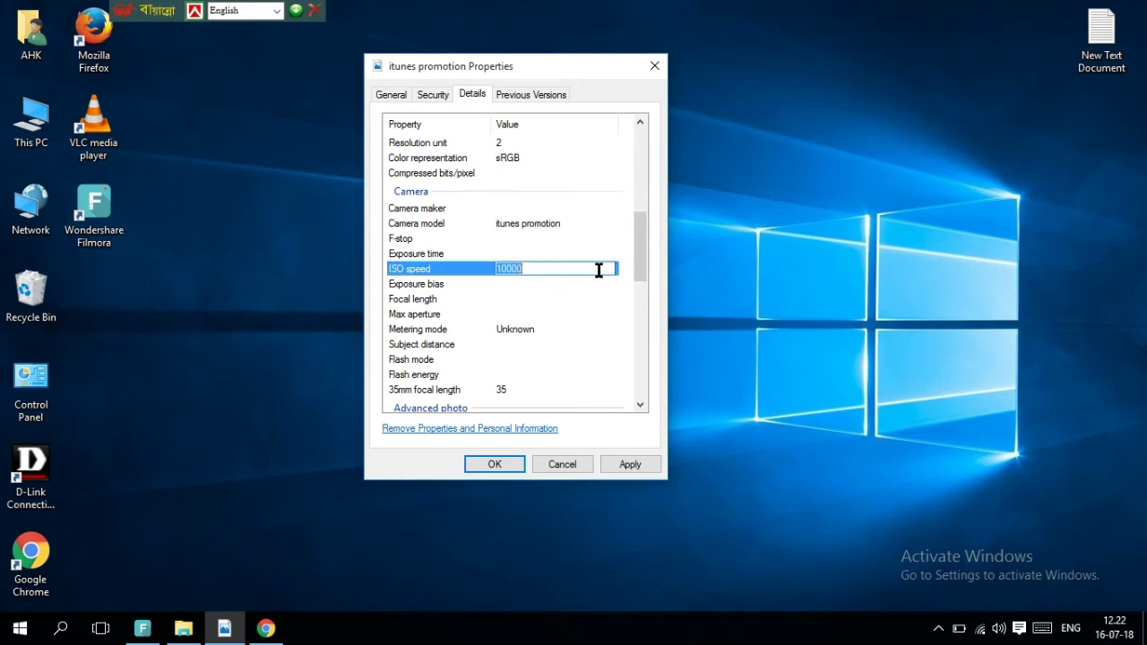
{"action": "left_click", "coordinate": [585, 329]}
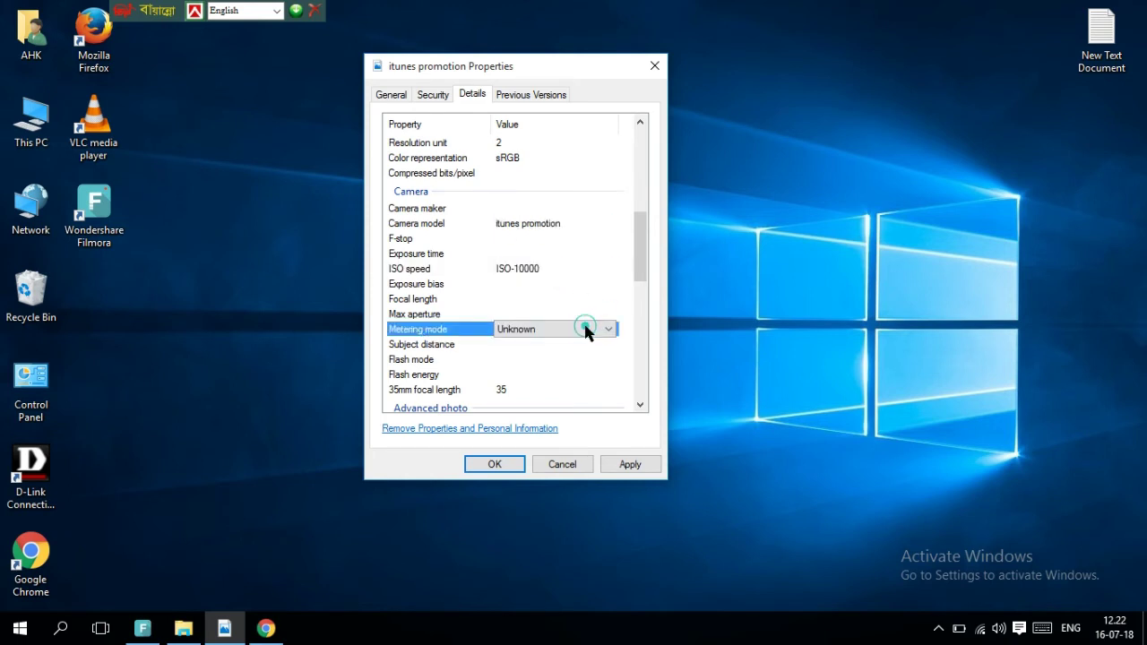
{"action": "left_click", "coordinate": [575, 228]}
{"action": "left_click", "coordinate": [573, 265]}
{"action": "left_click", "coordinate": [565, 227]}
{"action": "left_click", "coordinate": [562, 224]}
{"action": "left_click", "coordinate": [578, 255]}
{"action": "left_click", "coordinate": [563, 225]}
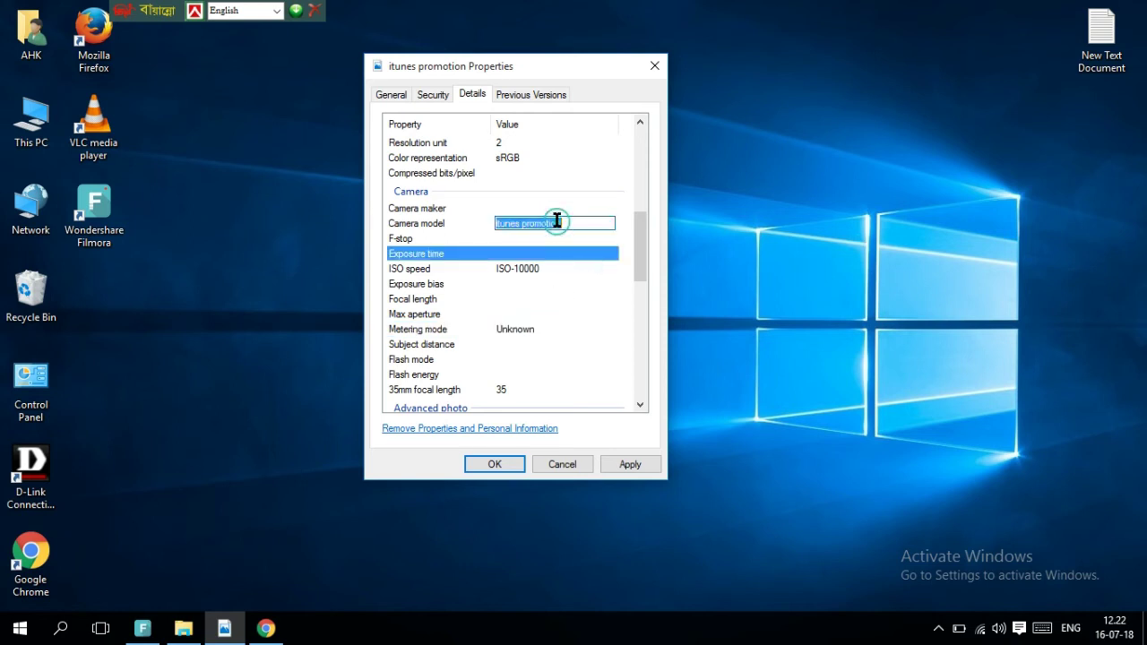
{"action": "left_click", "coordinate": [573, 237]}
{"action": "left_click", "coordinate": [568, 269]}
Look over the 35mm focal length, Advanced photo and File properties of the image
{"action": "scroll", "coordinate": [568, 274], "scroll_direction": "down", "scroll_amount": 3}
{"action": "left_click", "coordinate": [568, 274]}
{"action": "left_click", "coordinate": [578, 343]}
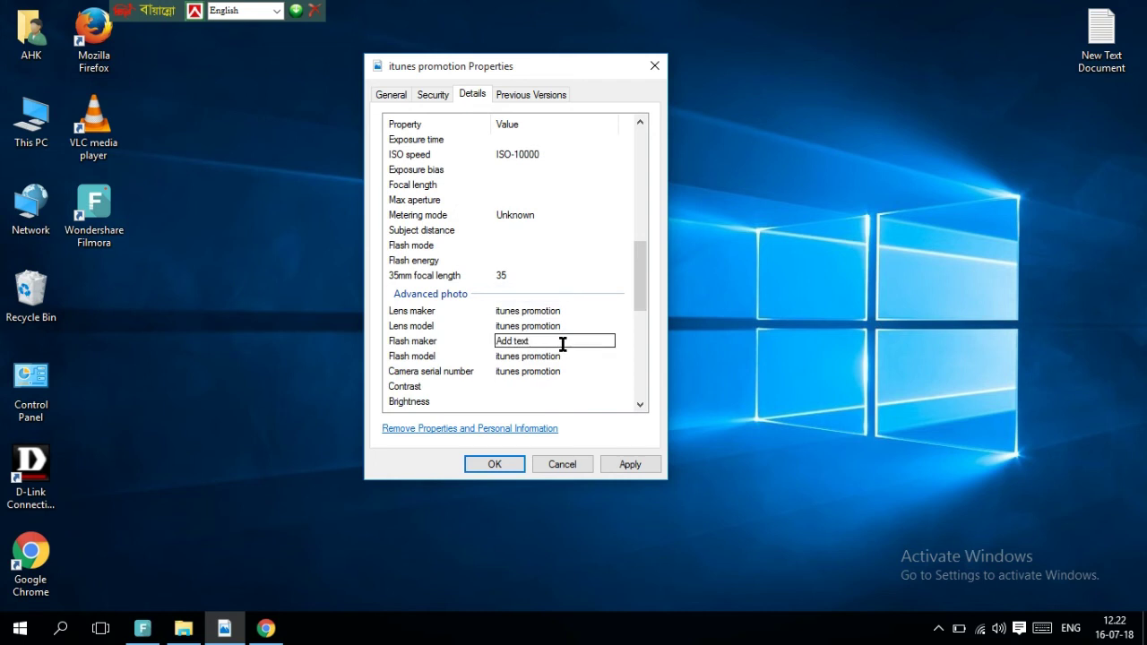
{"action": "scroll", "coordinate": [565, 358], "scroll_direction": "down", "scroll_amount": 2}
{"action": "scroll", "coordinate": [549, 350], "scroll_direction": "down", "scroll_amount": 3}
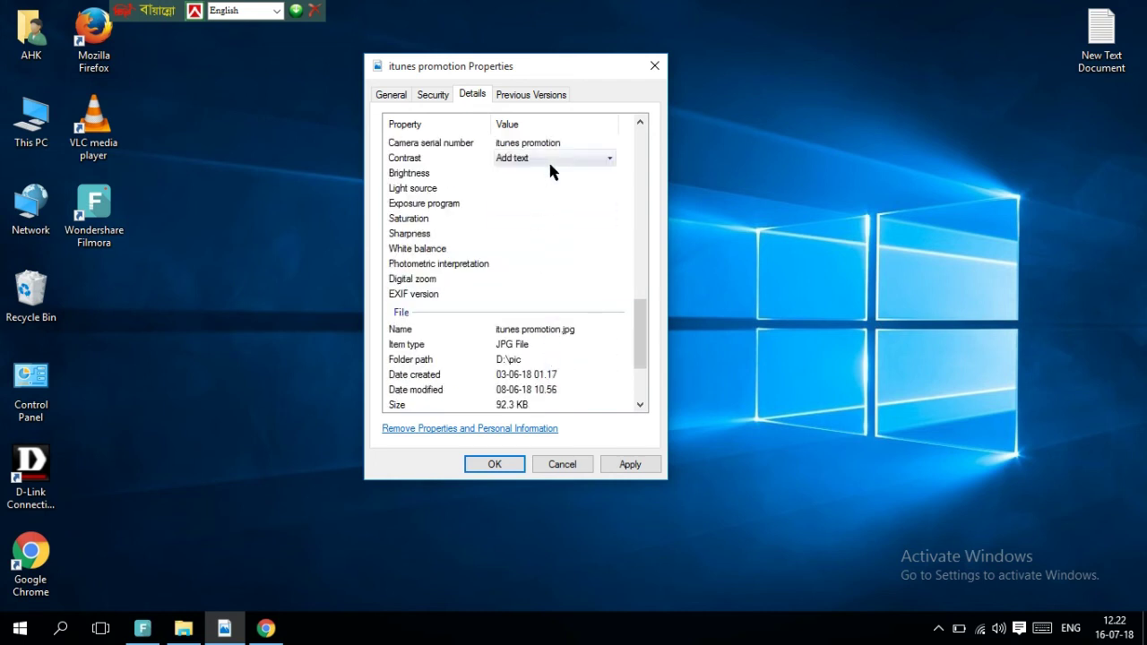
{"action": "scroll", "coordinate": [561, 263], "scroll_direction": "down", "scroll_amount": 3}
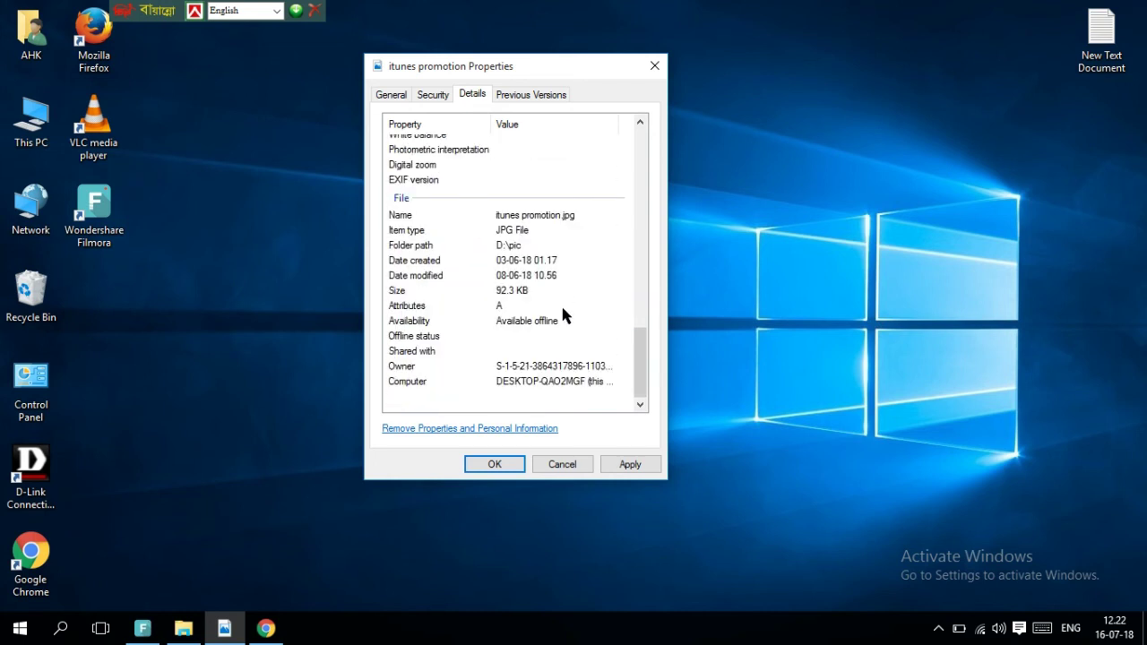
Apply the metadata changes to the "itunes promotion" image, keeping its Properties dialog open
{"action": "scroll", "coordinate": [561, 304], "scroll_direction": "up", "scroll_amount": 10}
{"action": "scroll", "coordinate": [578, 287], "scroll_direction": "up", "scroll_amount": 7}
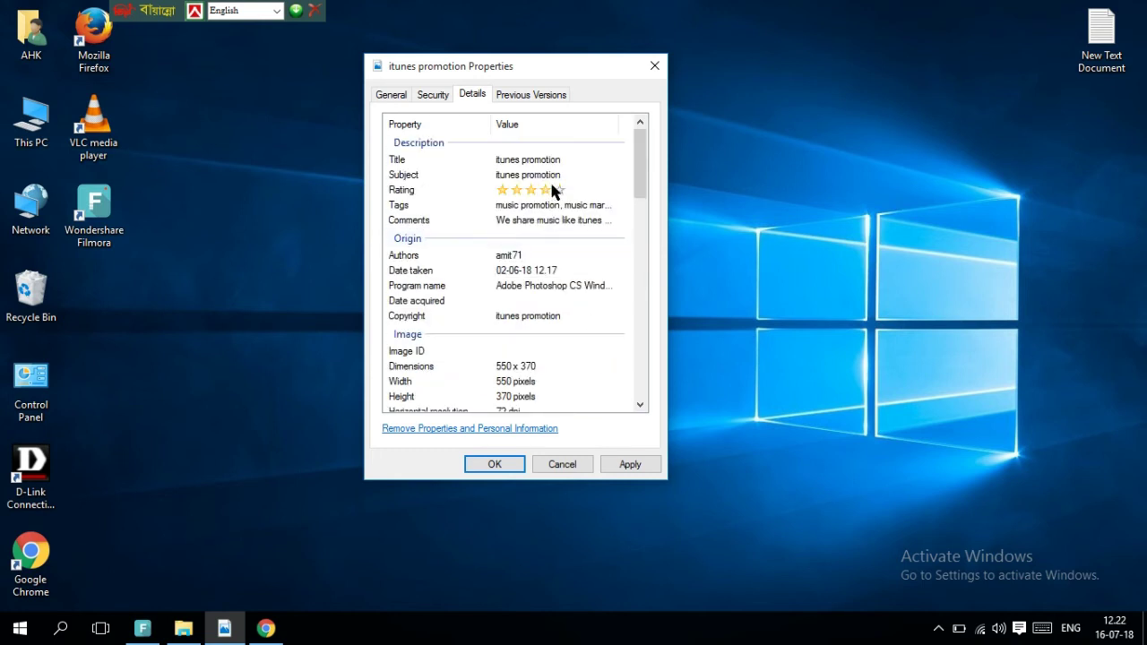
{"action": "left_click", "coordinate": [628, 466]}
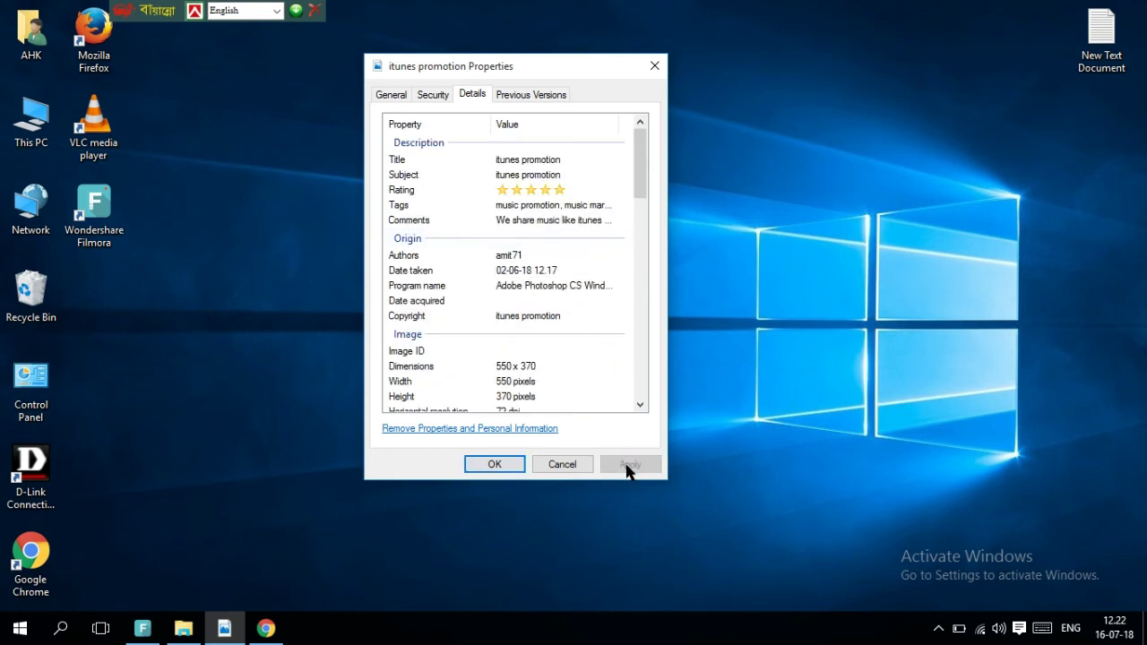
Review the image's complete property list from the Description section through the File section
{"action": "left_click", "coordinate": [499, 215]}
{"action": "scroll", "coordinate": [538, 269], "scroll_direction": "down", "scroll_amount": 10}
{"action": "scroll", "coordinate": [574, 215], "scroll_direction": "up", "scroll_amount": 10}
{"action": "left_click", "coordinate": [548, 258]}
{"action": "scroll", "coordinate": [553, 349], "scroll_direction": "down", "scroll_amount": 7}
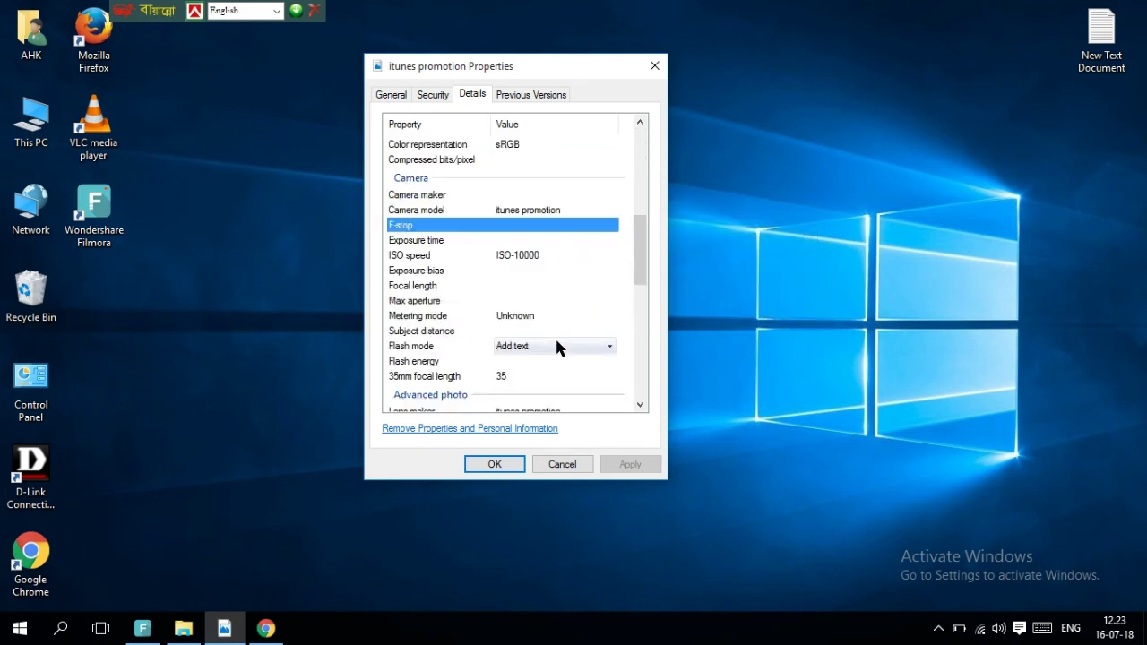
{"action": "scroll", "coordinate": [564, 336], "scroll_direction": "down", "scroll_amount": 10}
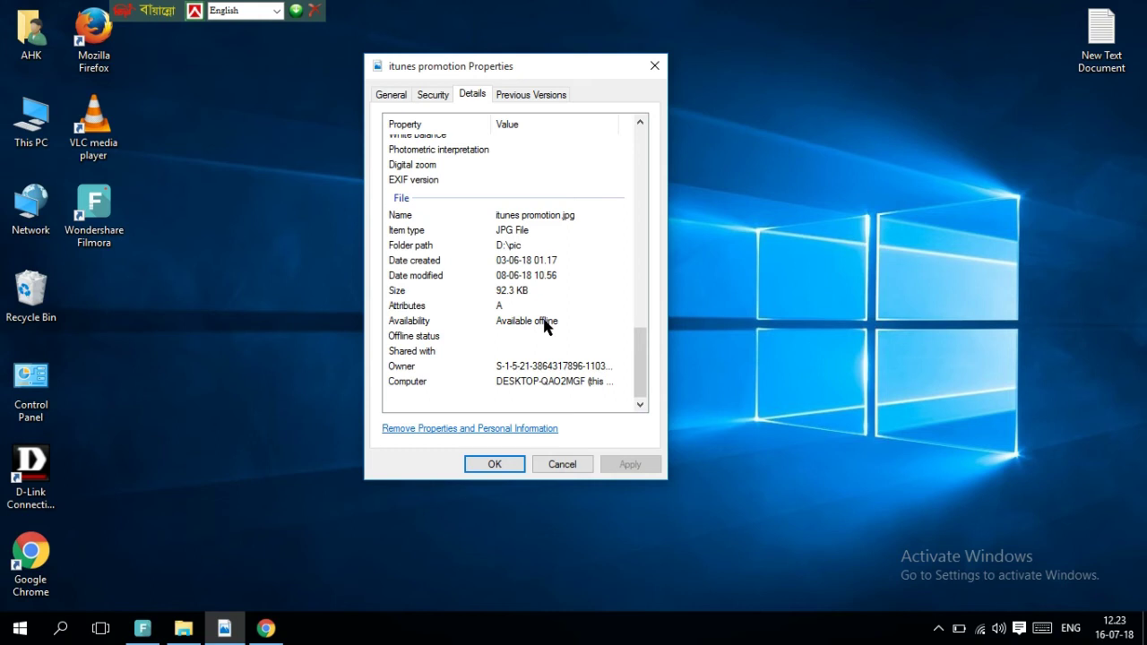
{"action": "scroll", "coordinate": [544, 324], "scroll_direction": "up", "scroll_amount": 15}
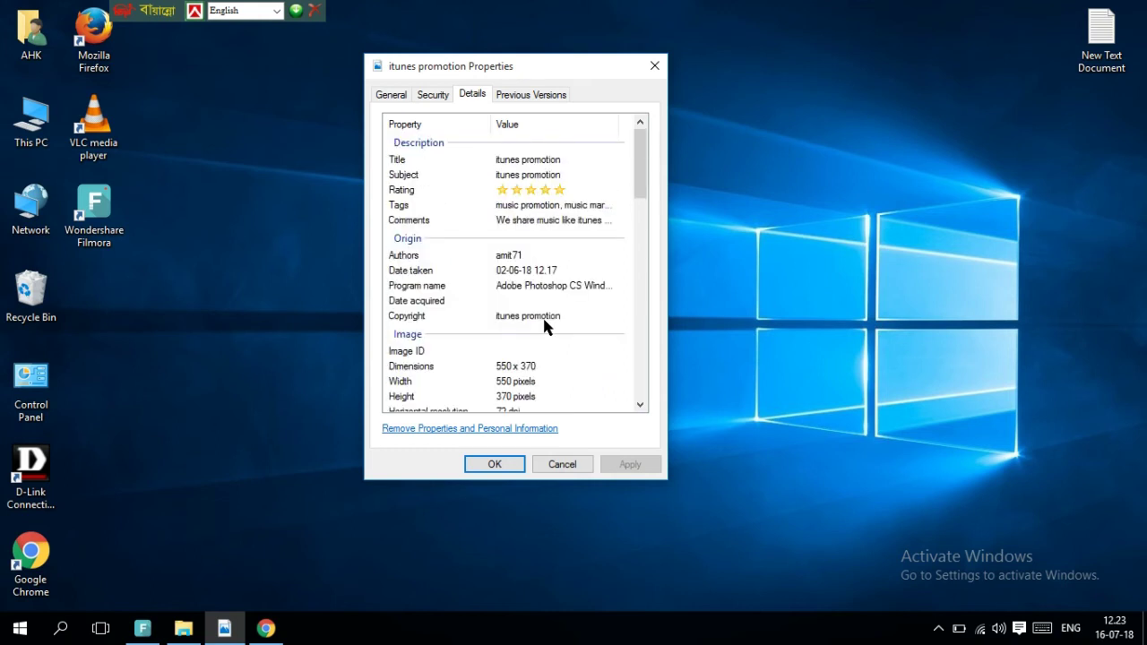
{"action": "scroll", "coordinate": [565, 296], "scroll_direction": "down", "scroll_amount": 10}
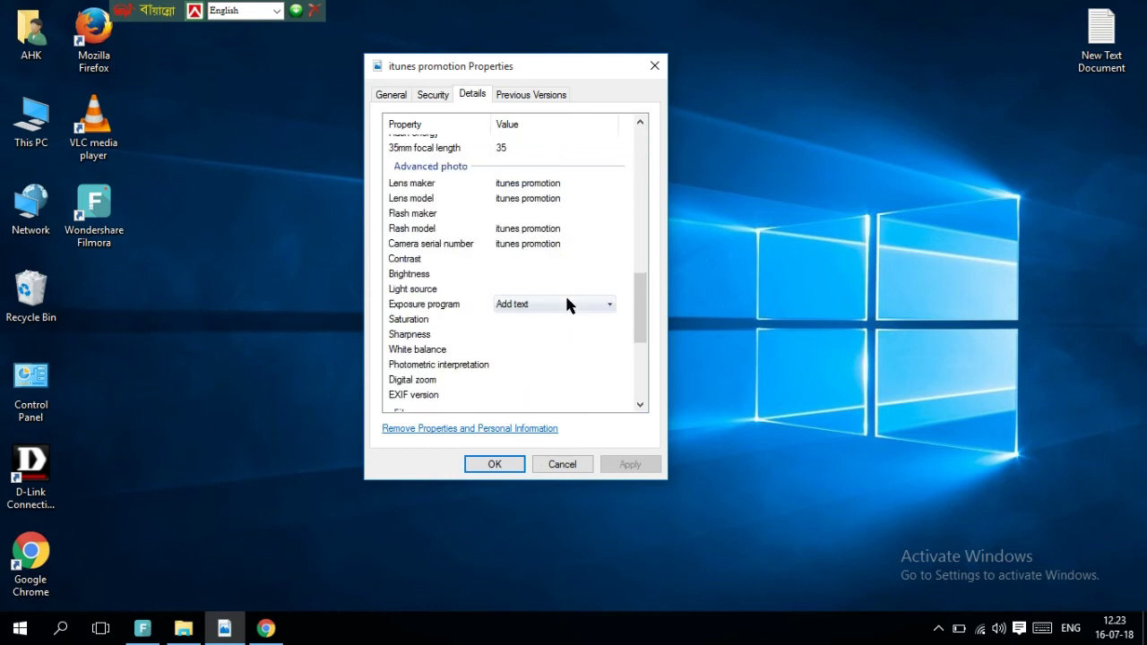
{"action": "scroll", "coordinate": [566, 305], "scroll_direction": "down", "scroll_amount": 5}
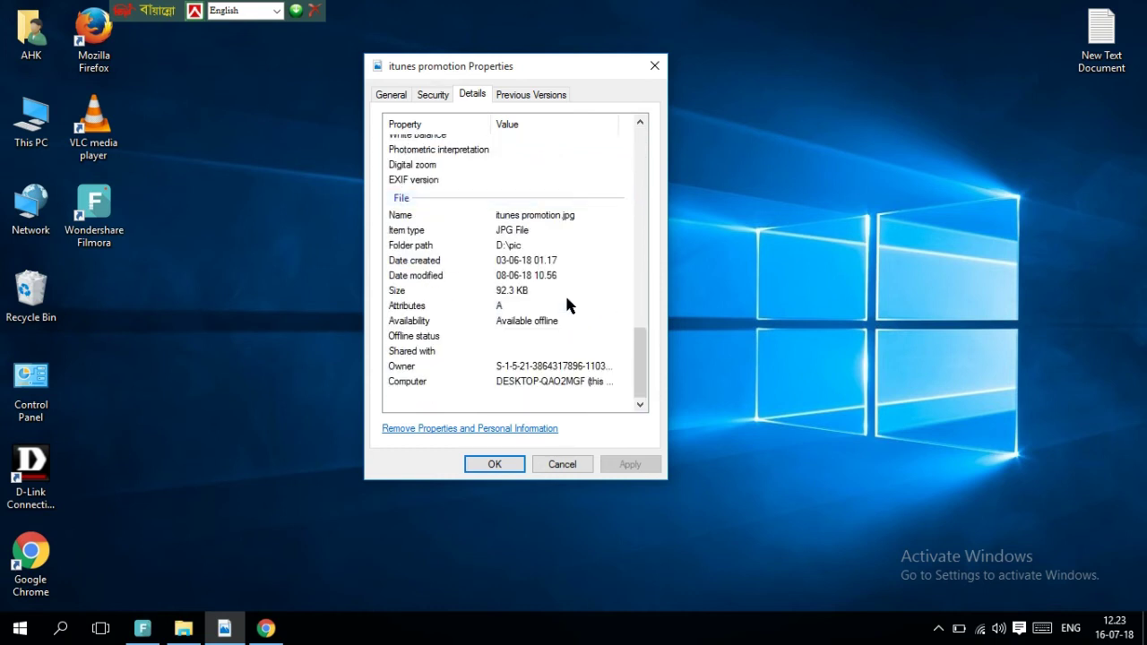
{"action": "scroll", "coordinate": [565, 305], "scroll_direction": "up", "scroll_amount": 15}
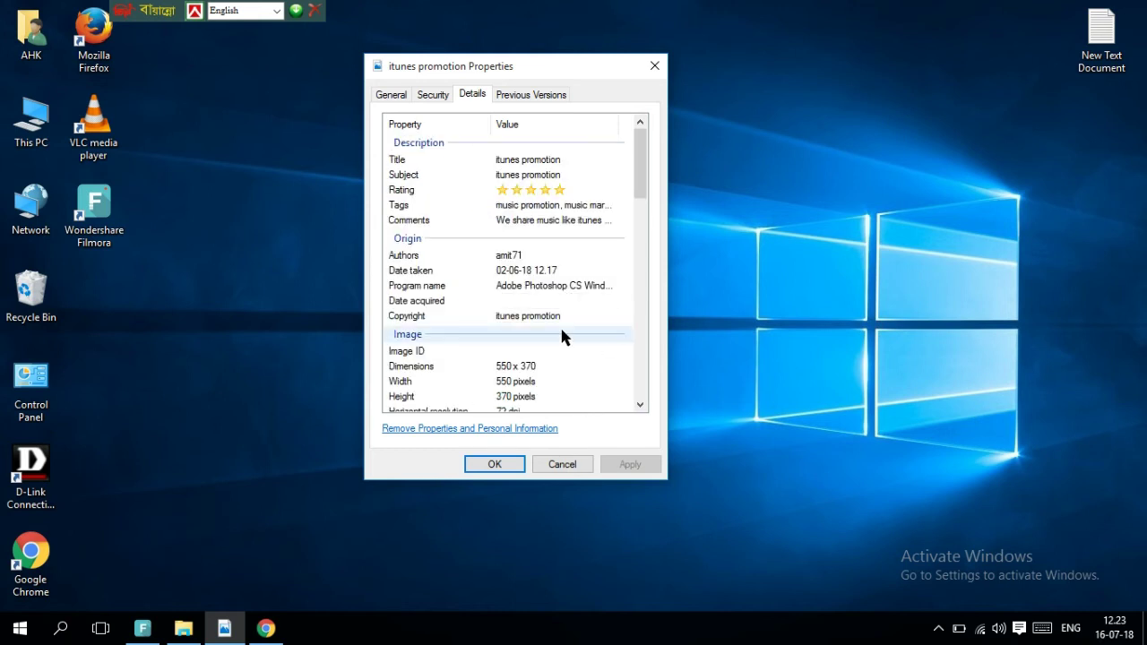
{"action": "scroll", "coordinate": [562, 336], "scroll_direction": "down", "scroll_amount": 12}
{"action": "scroll", "coordinate": [564, 310], "scroll_direction": "down", "scroll_amount": 2}
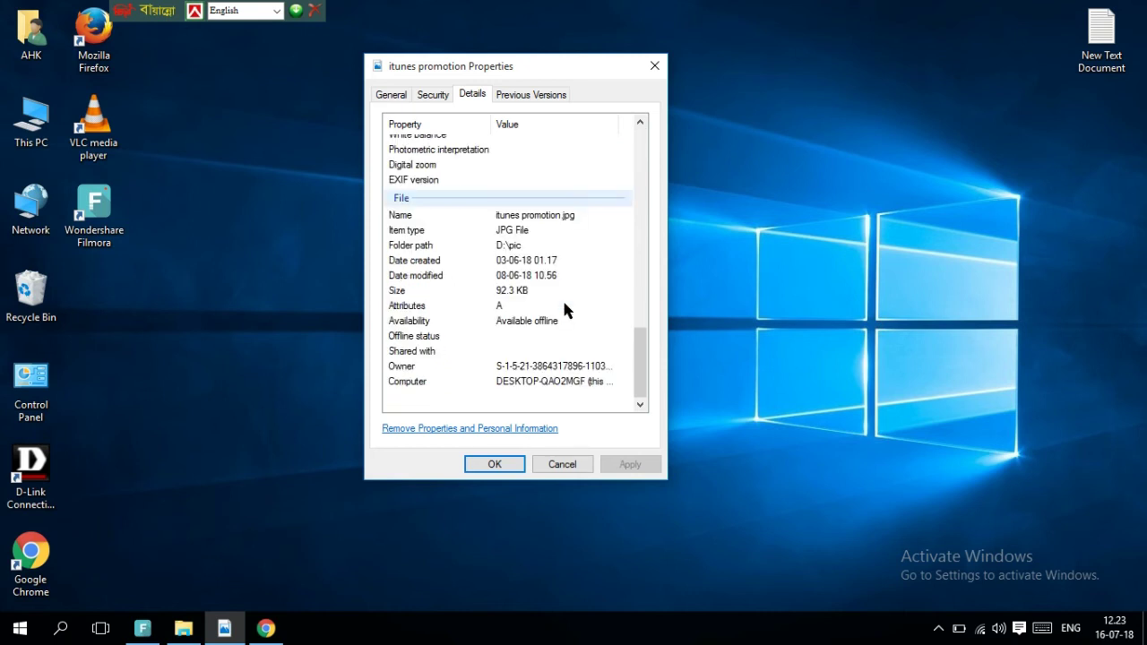
{"action": "scroll", "coordinate": [564, 305], "scroll_direction": "up", "scroll_amount": 14}
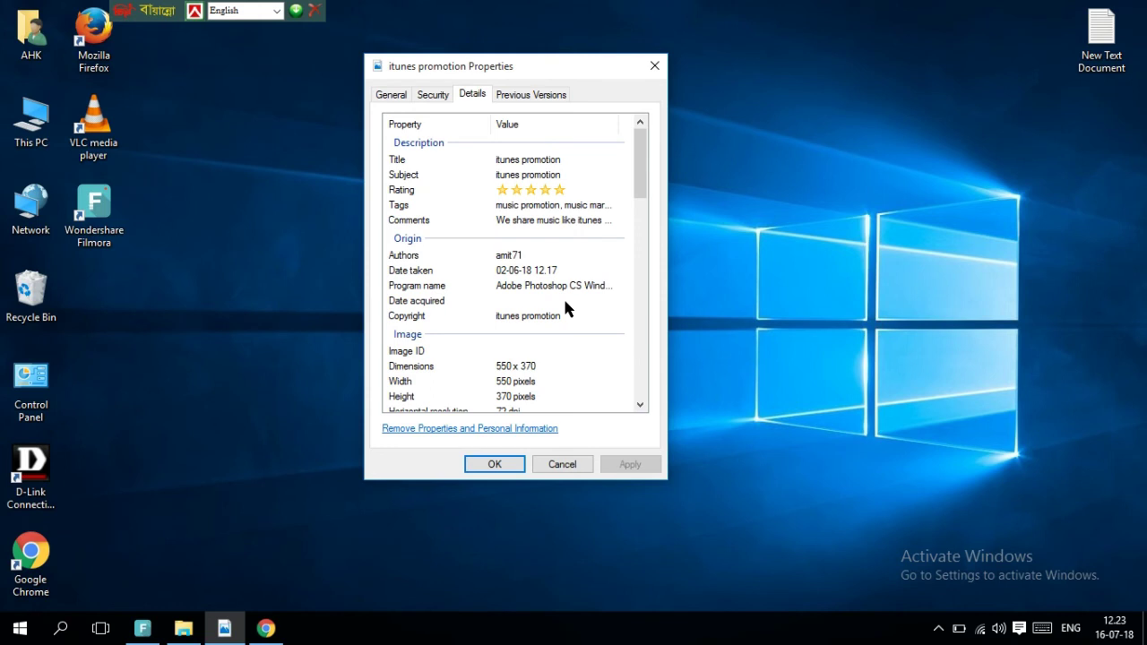
{"action": "scroll", "coordinate": [576, 282], "scroll_direction": "down", "scroll_amount": 10}
{"action": "left_click", "coordinate": [576, 278]}
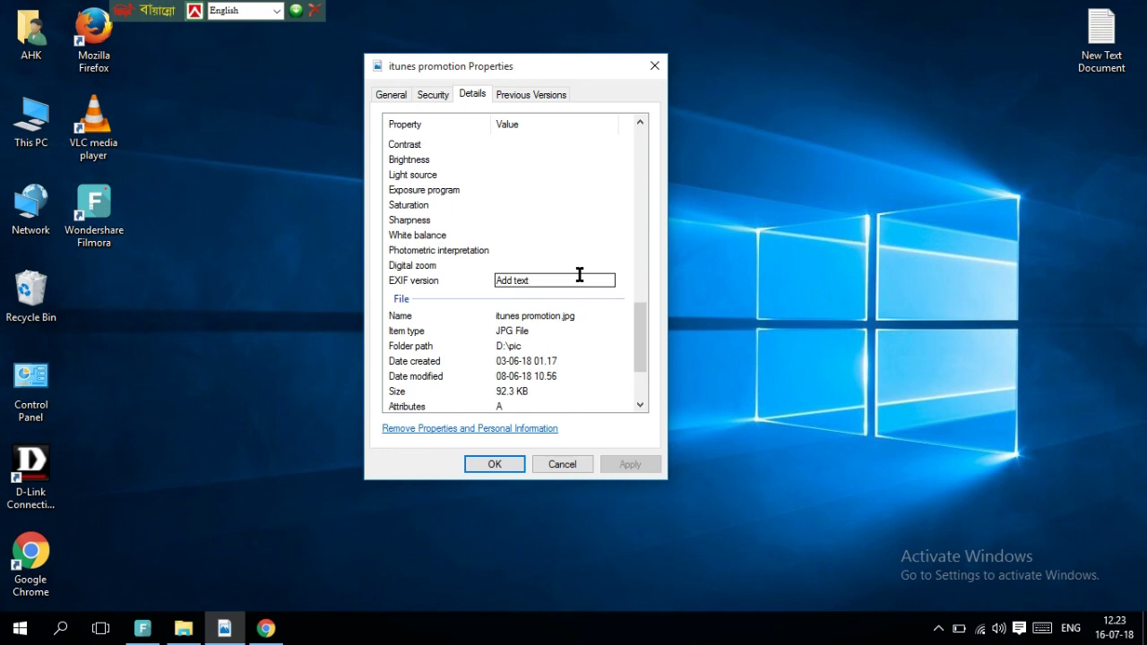
{"action": "scroll", "coordinate": [578, 314], "scroll_direction": "down", "scroll_amount": 3}
{"action": "scroll", "coordinate": [572, 305], "scroll_direction": "up", "scroll_amount": 10}
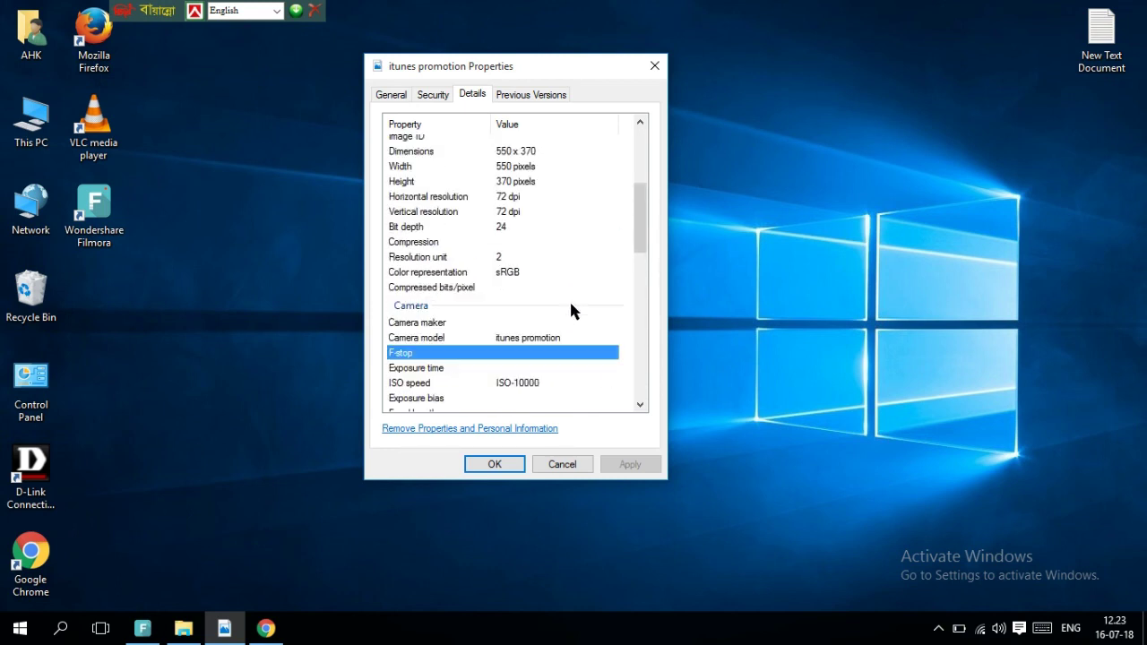
{"action": "scroll", "coordinate": [571, 304], "scroll_direction": "up", "scroll_amount": 5}
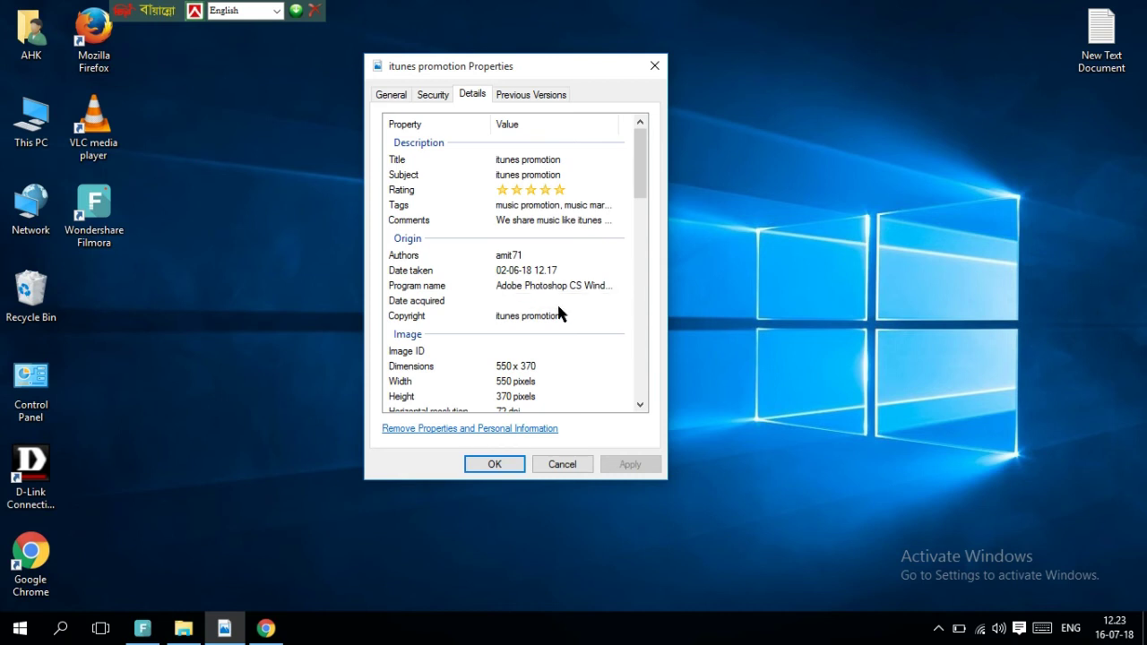
{"action": "scroll", "coordinate": [556, 312], "scroll_direction": "down", "scroll_amount": 10}
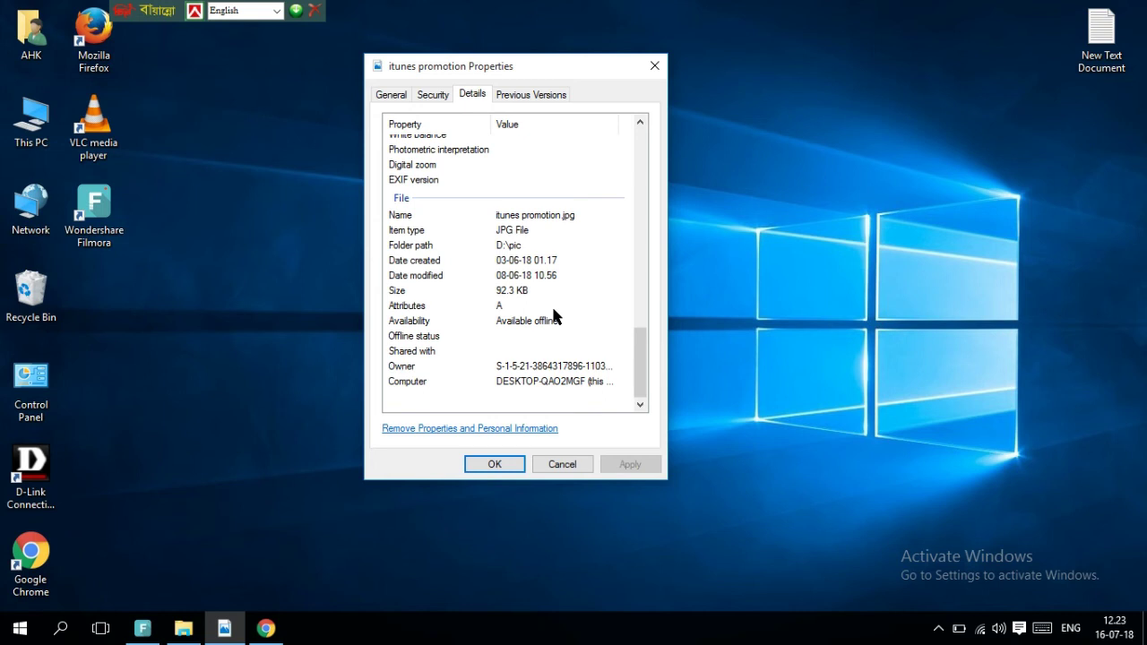
{"action": "scroll", "coordinate": [553, 313], "scroll_direction": "up", "scroll_amount": 10}
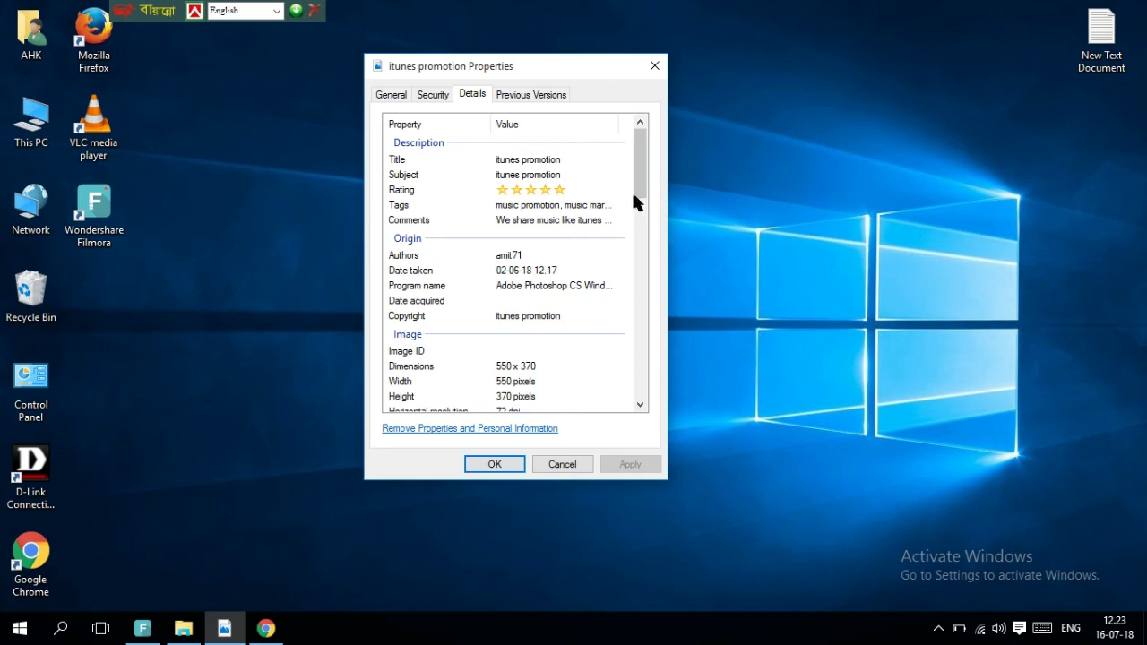
{"action": "scroll", "coordinate": [558, 288], "scroll_direction": "down", "scroll_amount": 5}
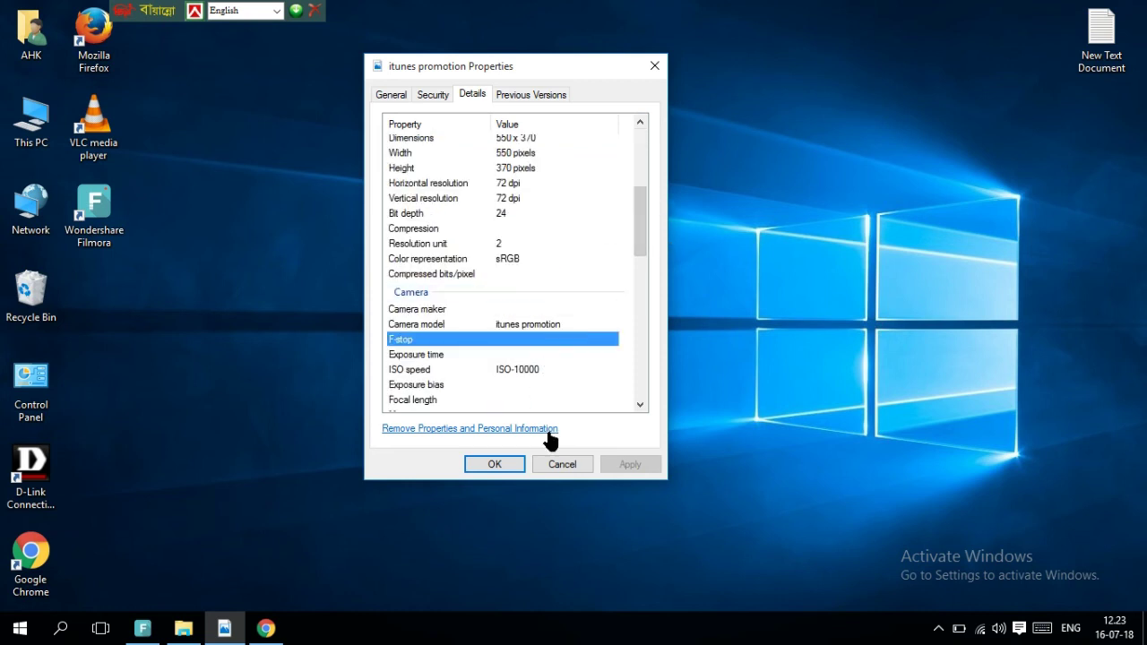
{"action": "scroll", "coordinate": [533, 341], "scroll_direction": "down", "scroll_amount": 7}
{"action": "scroll", "coordinate": [532, 343], "scroll_direction": "up", "scroll_amount": 10}
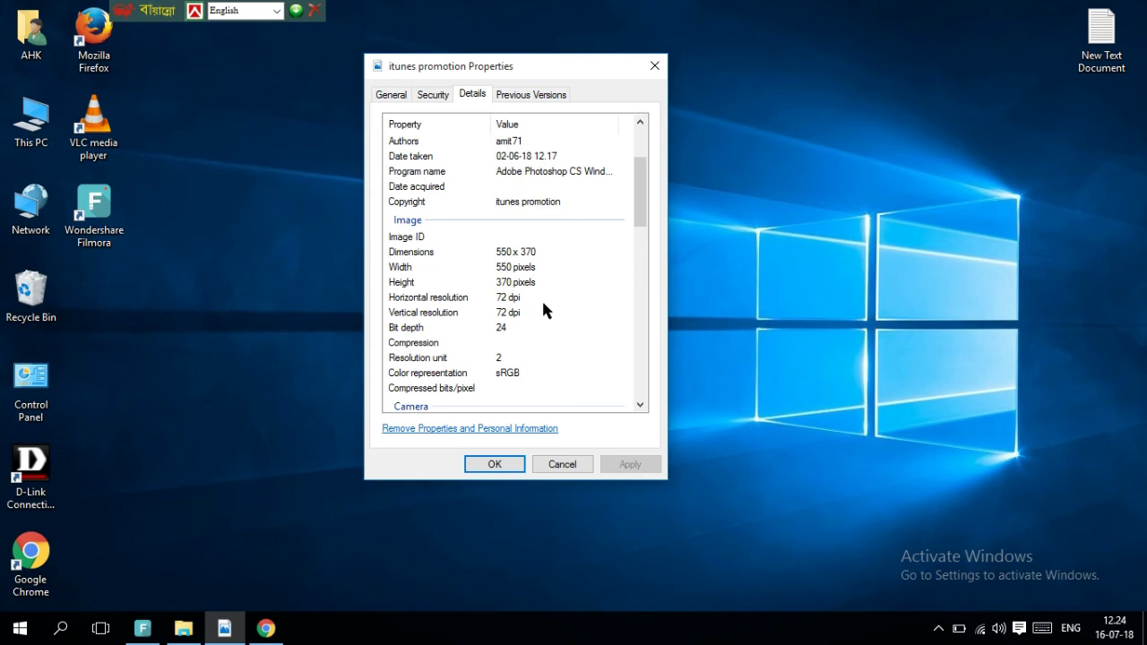
{"action": "scroll", "coordinate": [543, 309], "scroll_direction": "down", "scroll_amount": 15}
{"action": "scroll", "coordinate": [531, 309], "scroll_direction": "down", "scroll_amount": 3}
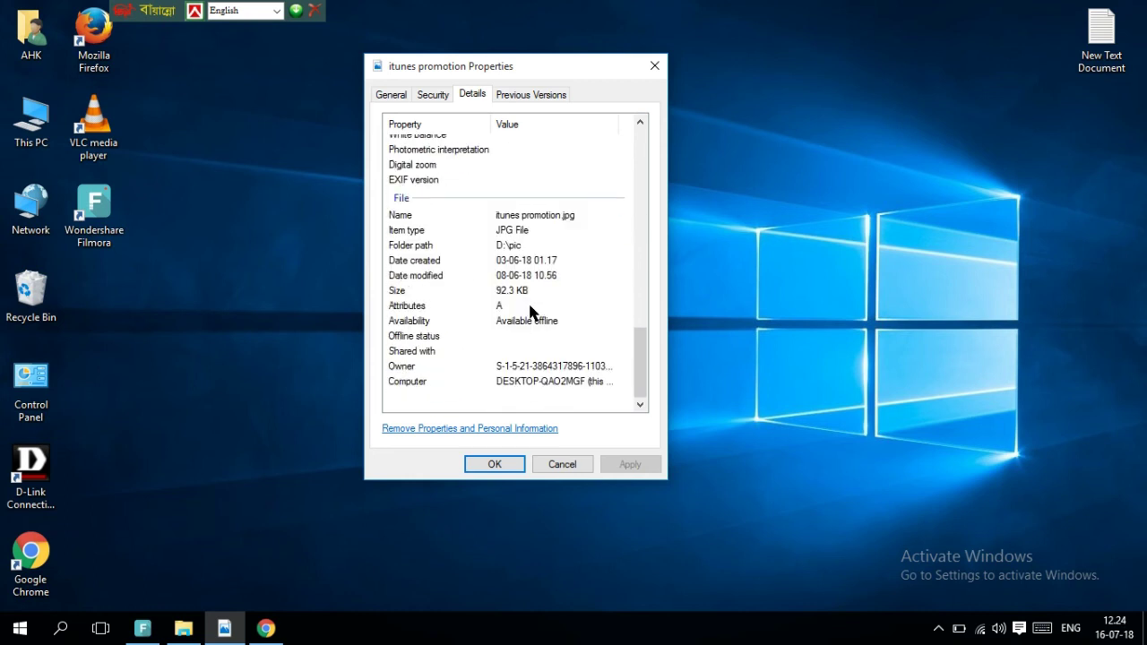
{"action": "scroll", "coordinate": [530, 311], "scroll_direction": "up", "scroll_amount": 15}
{"action": "scroll", "coordinate": [529, 310], "scroll_direction": "down", "scroll_amount": 5}
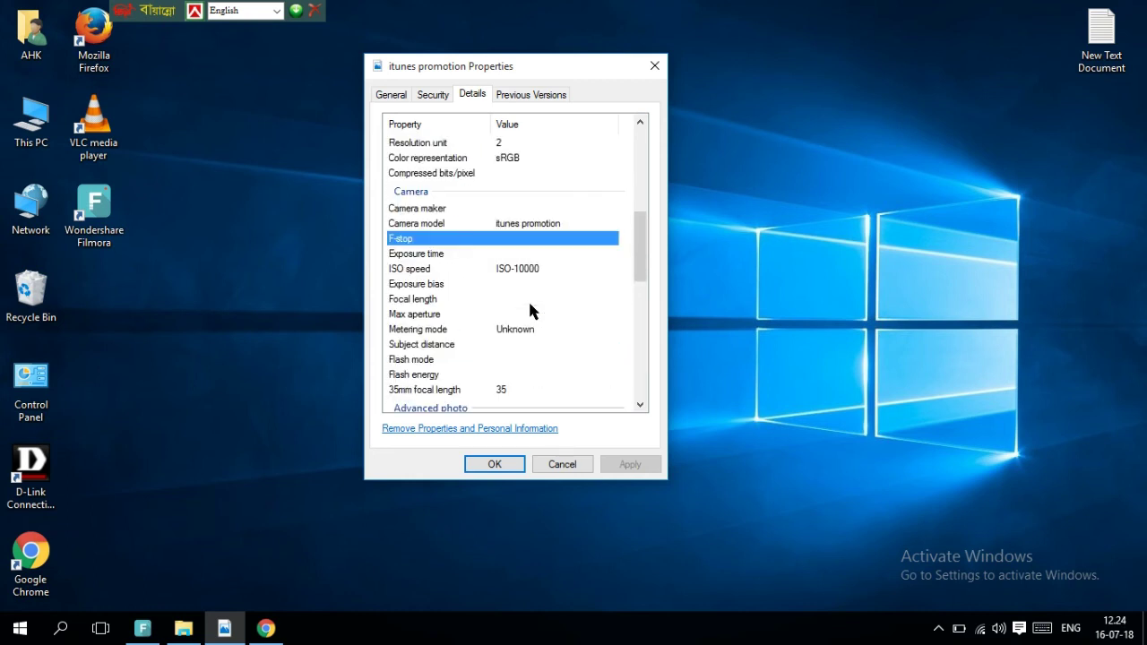
{"action": "scroll", "coordinate": [529, 310], "scroll_direction": "down", "scroll_amount": 10}
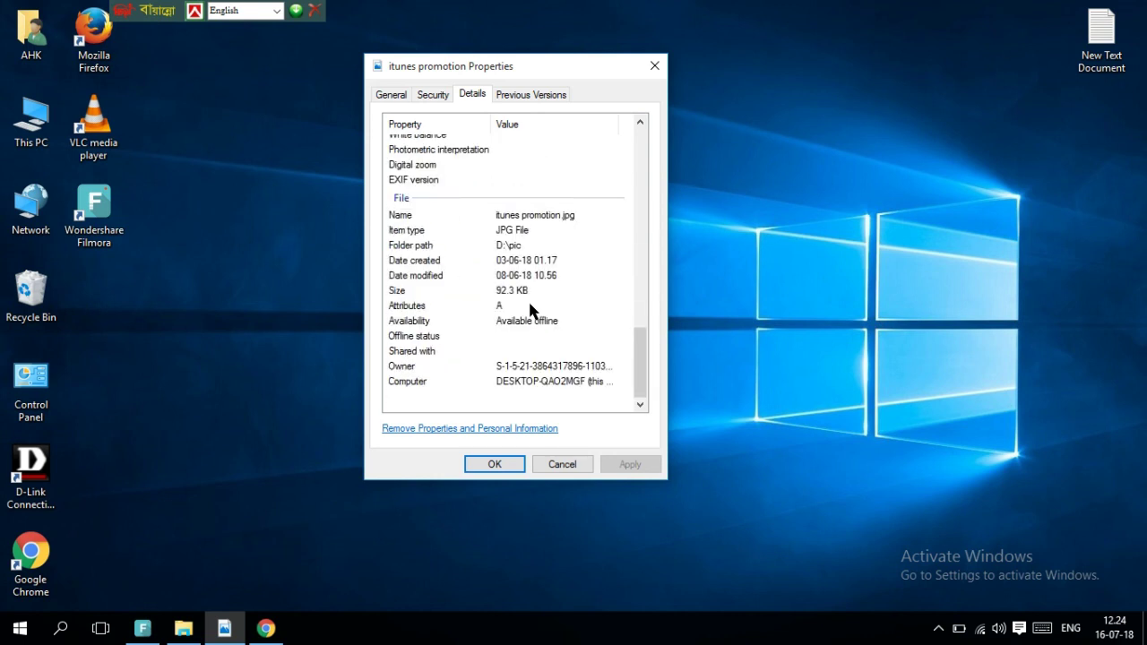
{"action": "scroll", "coordinate": [530, 310], "scroll_direction": "up", "scroll_amount": 10}
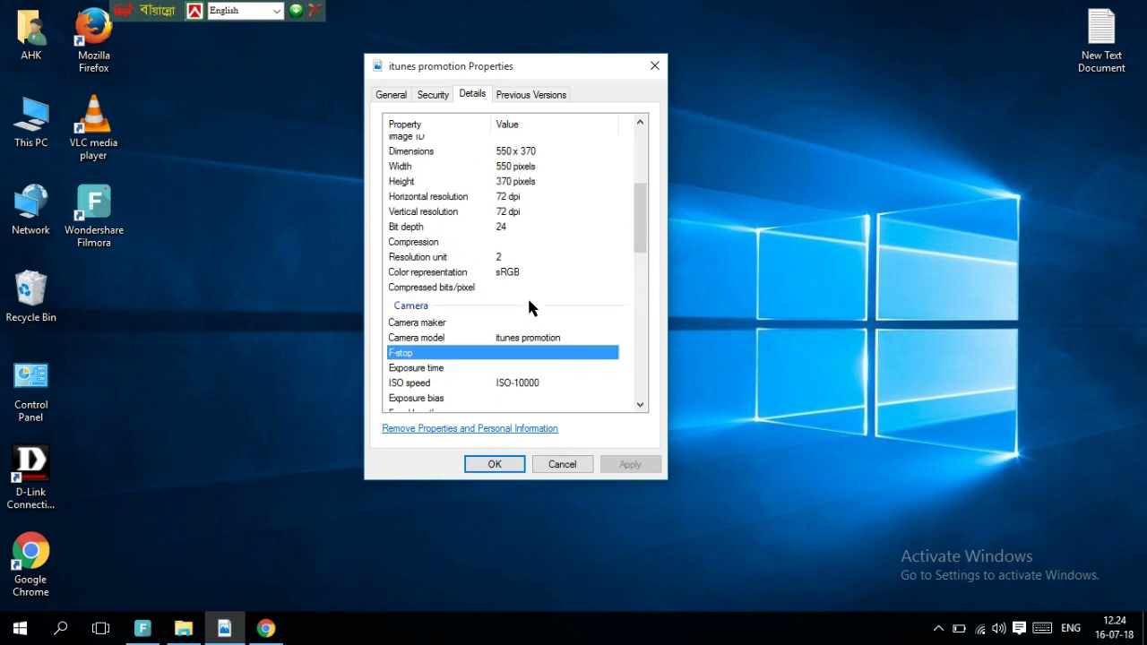
{"action": "scroll", "coordinate": [530, 305], "scroll_direction": "up", "scroll_amount": 8}
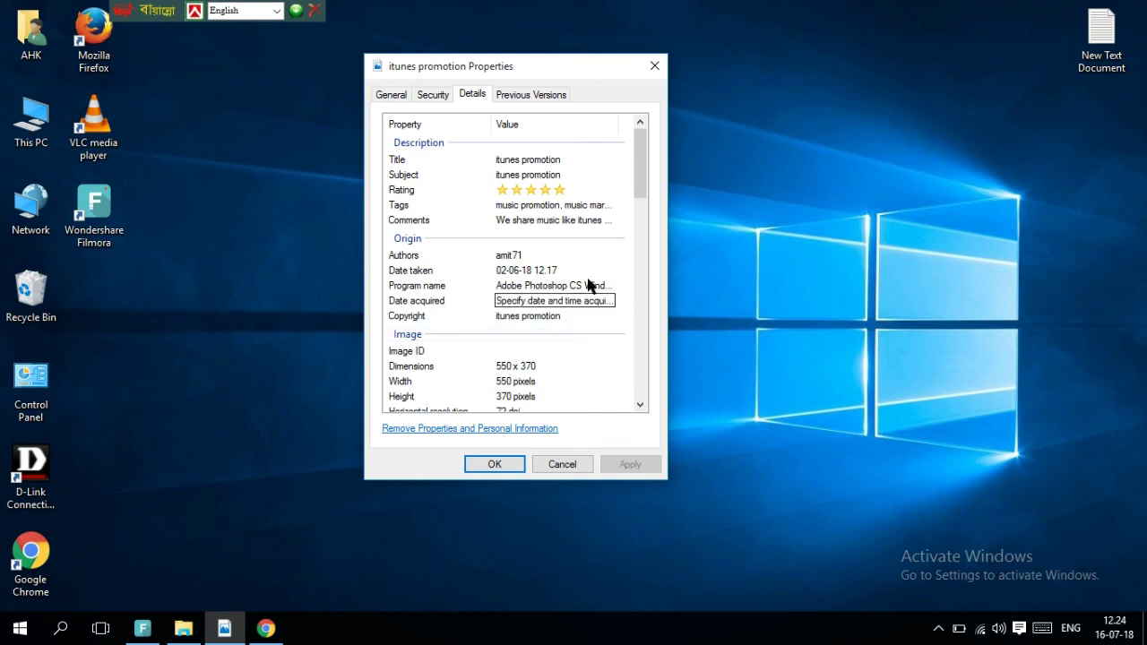
Check the image's property list down to the File section and close its Properties dialog with the changes accepted
{"action": "scroll", "coordinate": [596, 260], "scroll_direction": "down", "scroll_amount": 15}
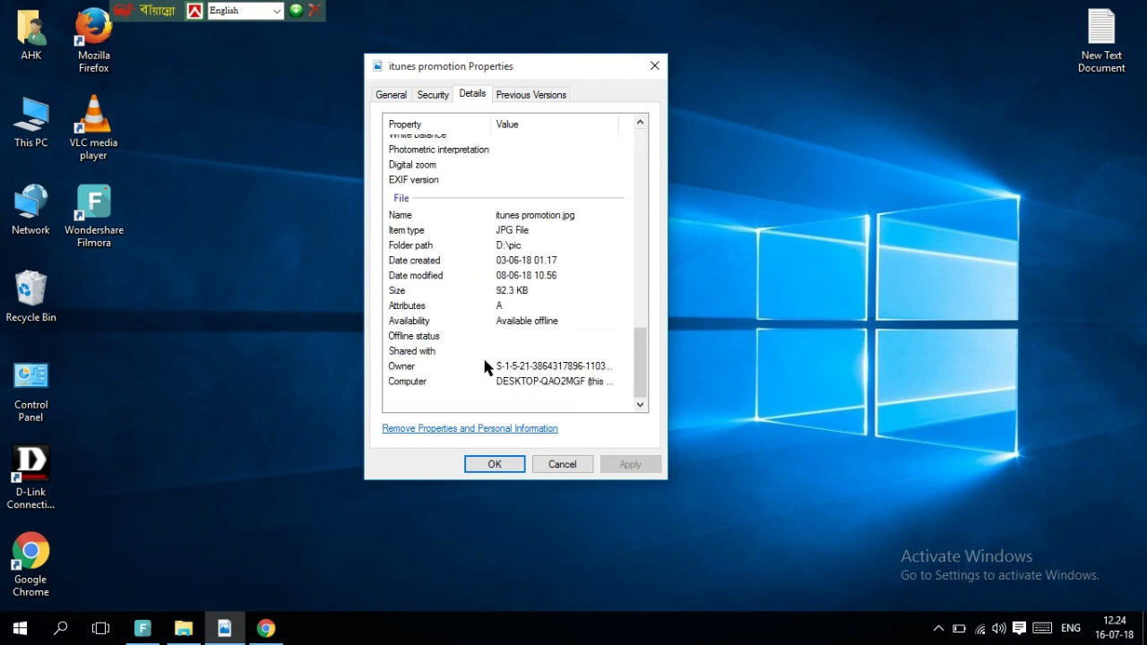
{"action": "scroll", "coordinate": [512, 350], "scroll_direction": "up", "scroll_amount": 8}
{"action": "scroll", "coordinate": [519, 354], "scroll_direction": "down", "scroll_amount": 8}
{"action": "left_click", "coordinate": [495, 464]}
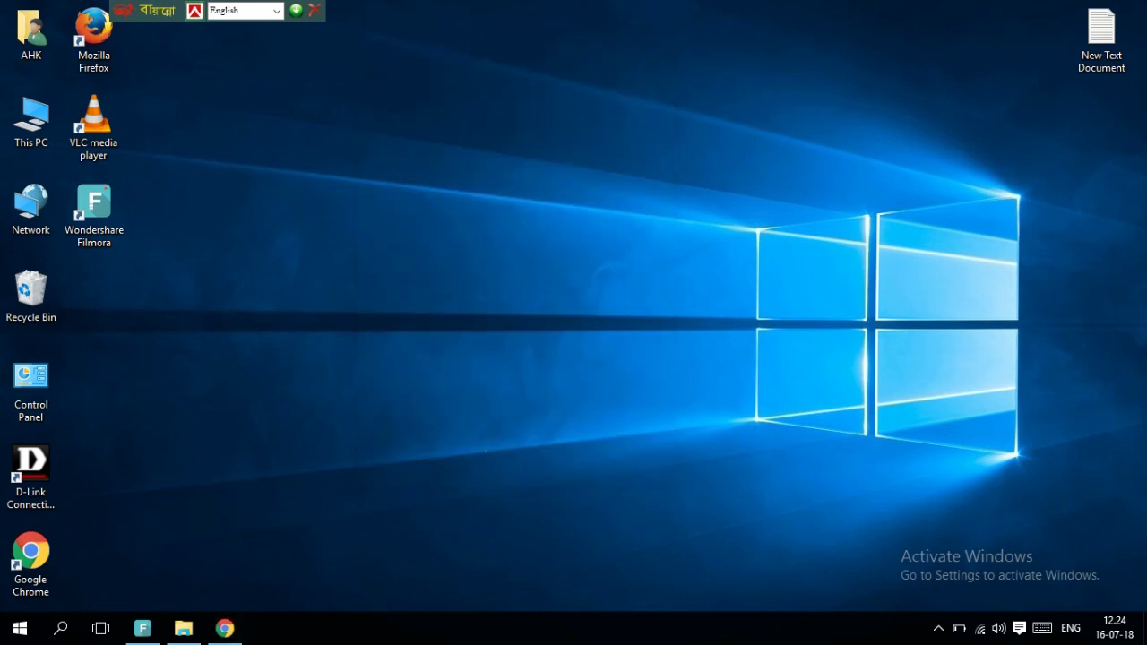
Reopen the properties of the "itunes promotion" image from the pic folder and look through its saved details
{"action": "left_click", "coordinate": [182, 627]}
{"action": "right_click", "coordinate": [338, 404]}
{"action": "left_click", "coordinate": [367, 365]}
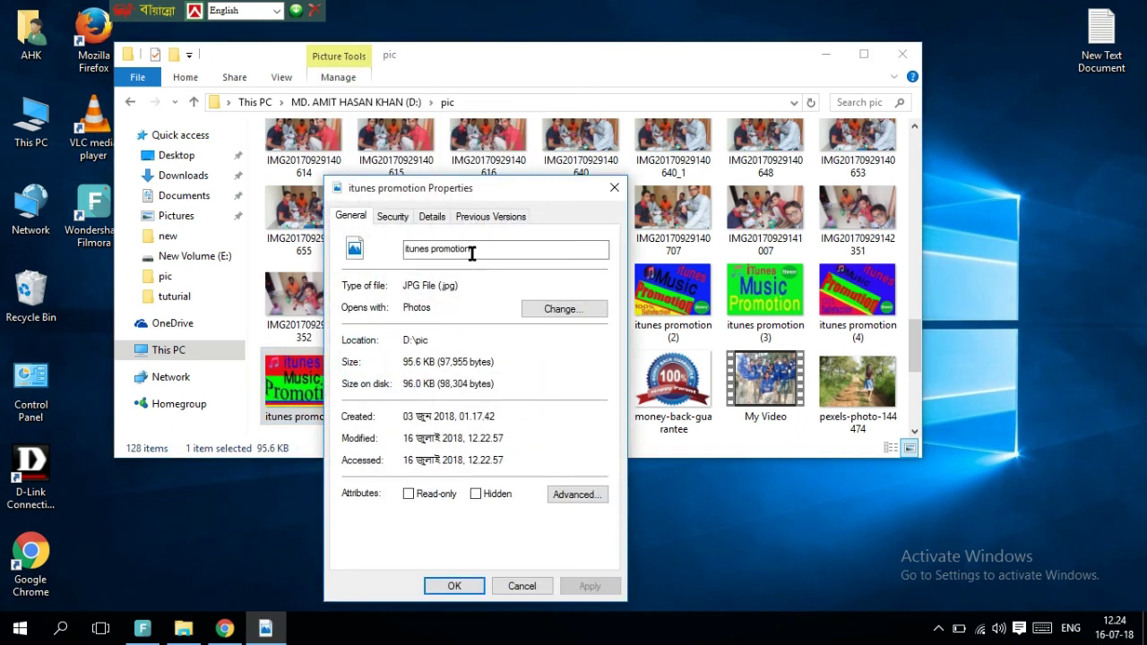
{"action": "left_click", "coordinate": [432, 216]}
{"action": "scroll", "coordinate": [502, 335], "scroll_direction": "down", "scroll_amount": 10}
{"action": "scroll", "coordinate": [462, 423], "scroll_direction": "up", "scroll_amount": 10}
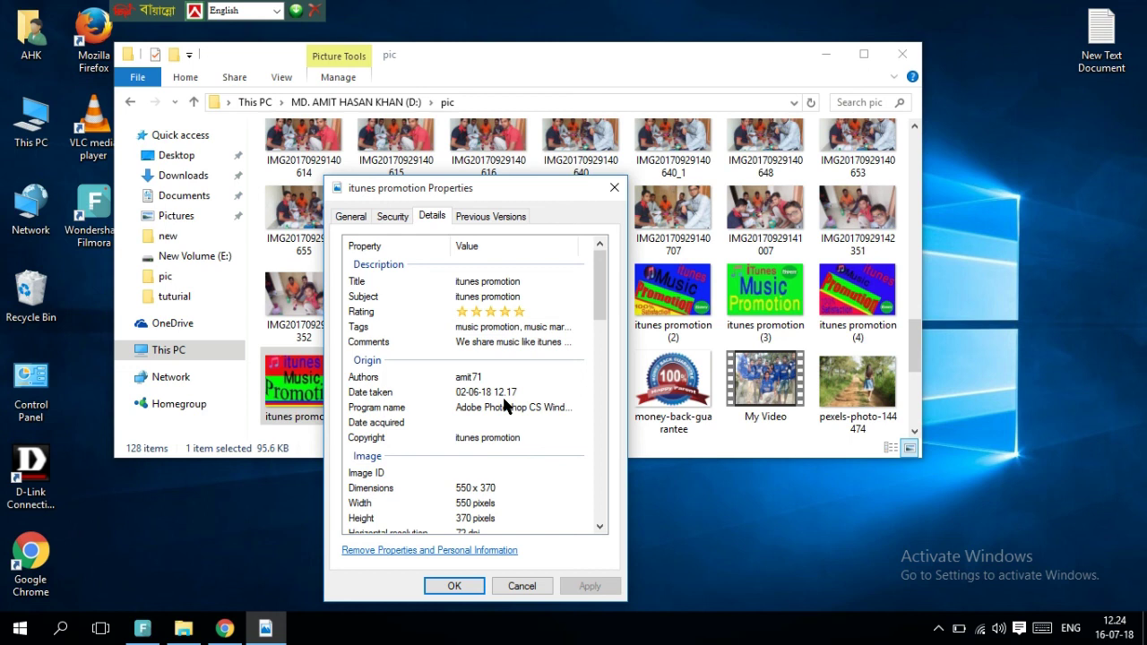
{"action": "left_click_drag", "start_coordinate": [559, 186], "coordinate": [659, 37]}
{"action": "right_click", "coordinate": [768, 14]}
{"action": "key", "text": "Escape"}
{"action": "right_click", "coordinate": [769, 9]}
{"action": "key", "text": "Escape"}
{"action": "right_click", "coordinate": [737, 4]}
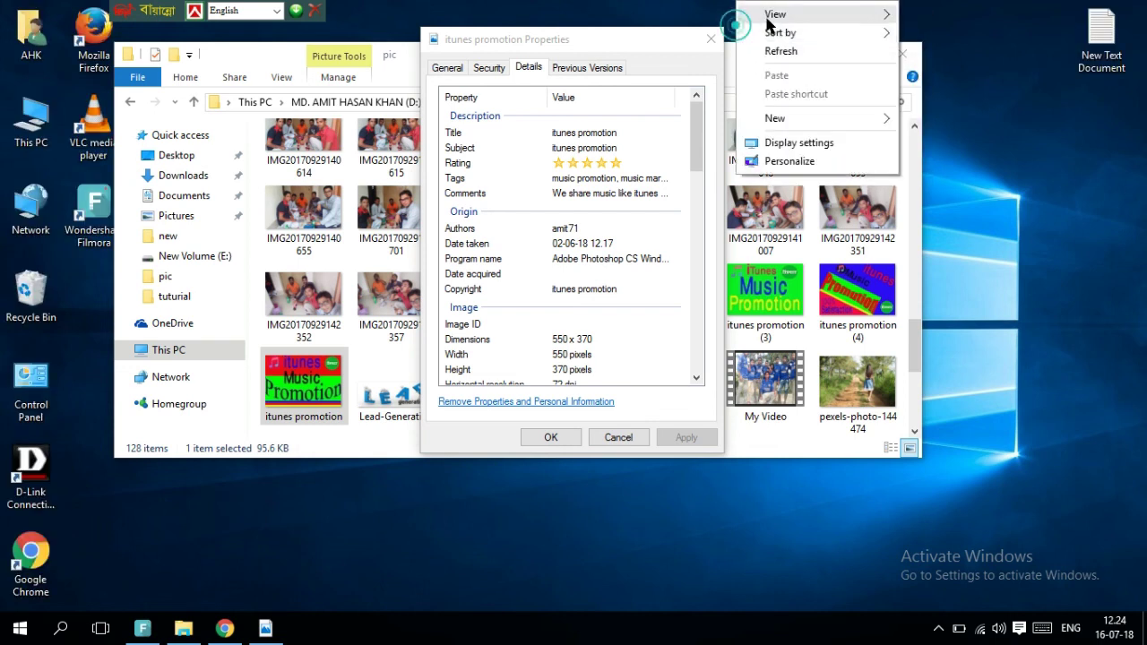
{"action": "left_click", "coordinate": [780, 51]}
{"action": "right_click", "coordinate": [736, 4]}
{"action": "left_click", "coordinate": [797, 51]}
{"action": "right_click", "coordinate": [772, 7]}
{"action": "left_click", "coordinate": [812, 51]}
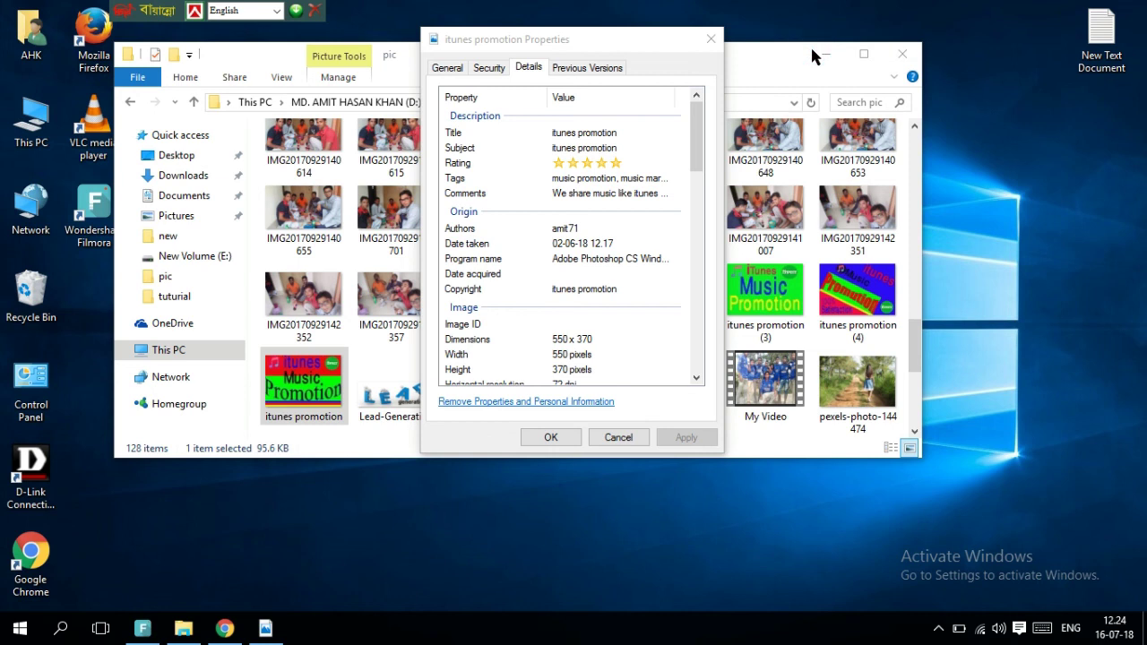
{"action": "right_click", "coordinate": [787, 10]}
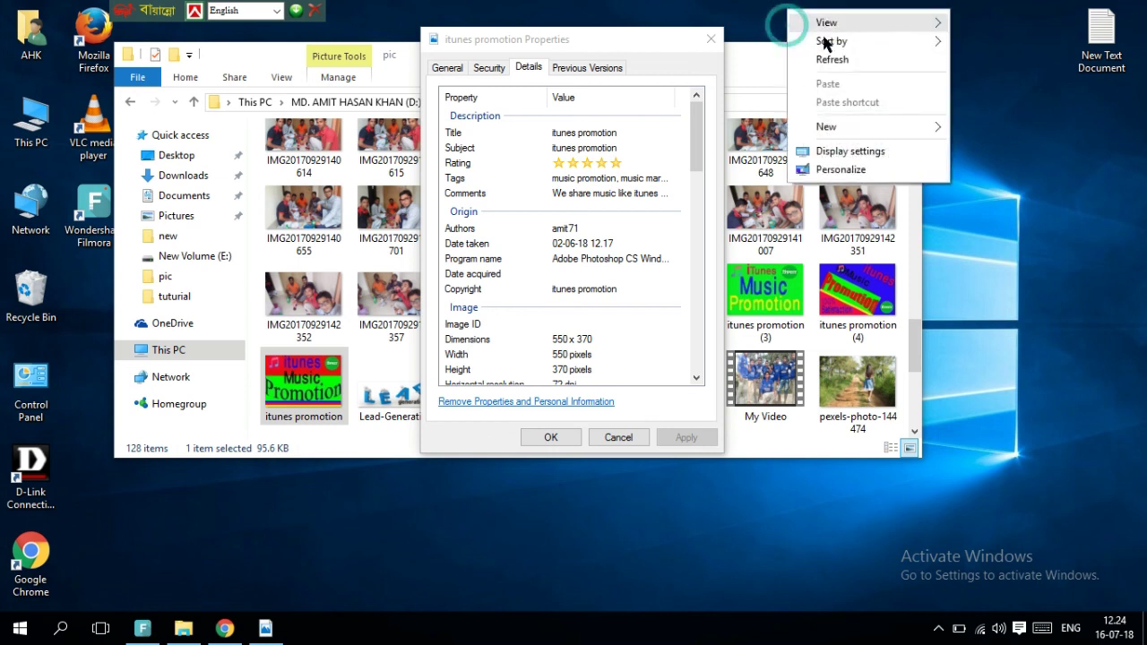
{"action": "left_click", "coordinate": [828, 59]}
{"action": "right_click", "coordinate": [785, 5]}
{"action": "left_click", "coordinate": [824, 53]}
{"action": "right_click", "coordinate": [758, 4]}
{"action": "left_click", "coordinate": [804, 60]}
{"action": "right_click", "coordinate": [732, 2]}
{"action": "left_click", "coordinate": [779, 55]}
{"action": "right_click", "coordinate": [757, 2]}
{"action": "left_click", "coordinate": [806, 54]}
{"action": "right_click", "coordinate": [796, 3]}
{"action": "left_click", "coordinate": [825, 54]}
{"action": "right_click", "coordinate": [797, 2]}
{"action": "left_click", "coordinate": [822, 54]}
Review the saved details of the "itunes promotion" image from the Title through the Image, Camera and File sections
{"action": "left_click", "coordinate": [627, 131]}
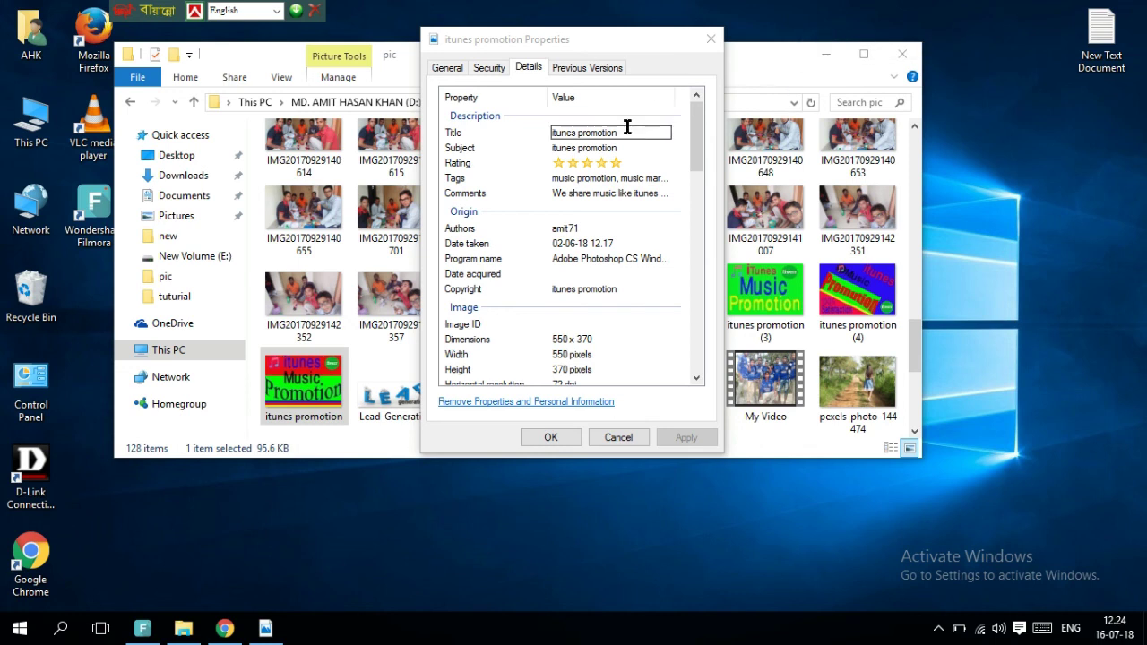
{"action": "scroll", "coordinate": [595, 260], "scroll_direction": "down", "scroll_amount": 5}
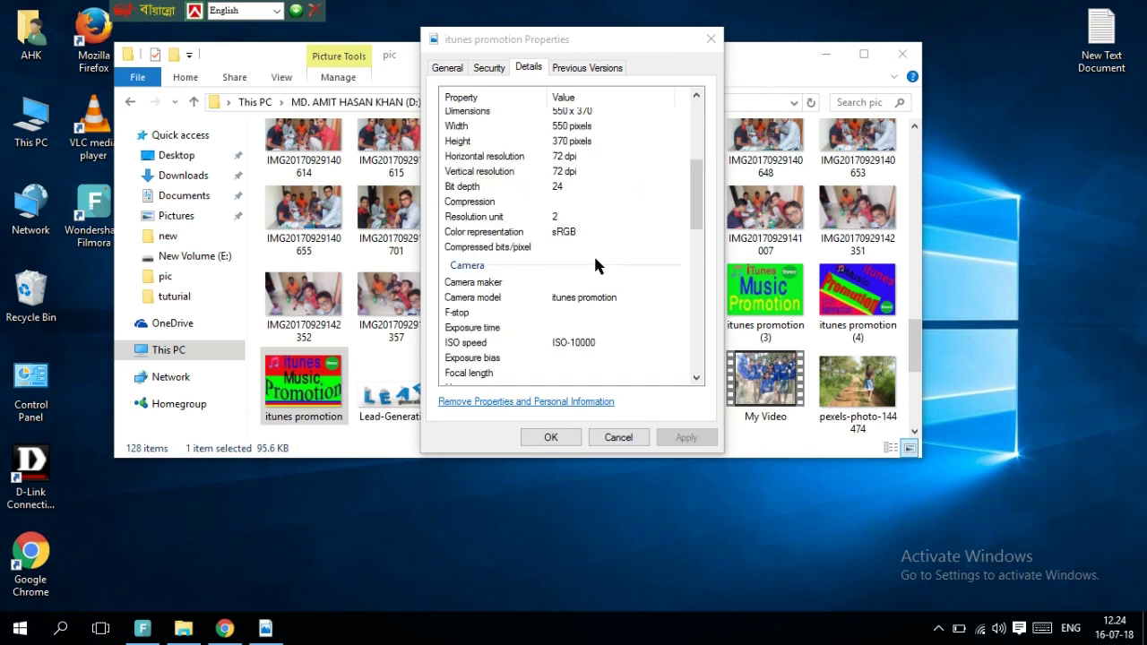
{"action": "scroll", "coordinate": [595, 265], "scroll_direction": "down", "scroll_amount": 5}
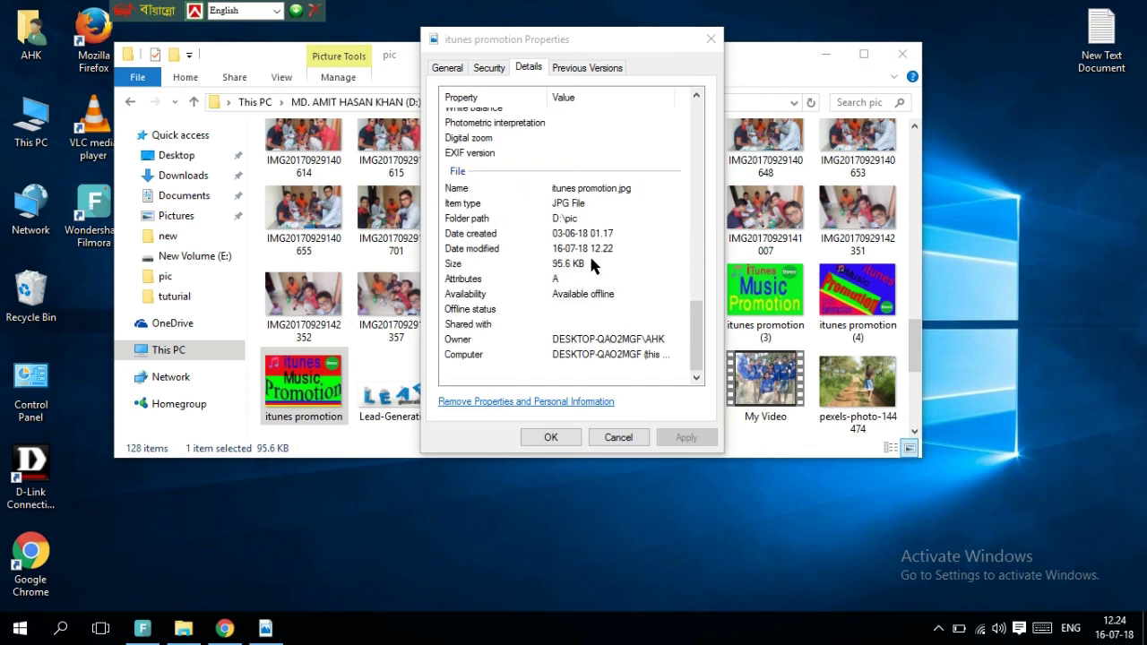
{"action": "right_click", "coordinate": [764, 3]}
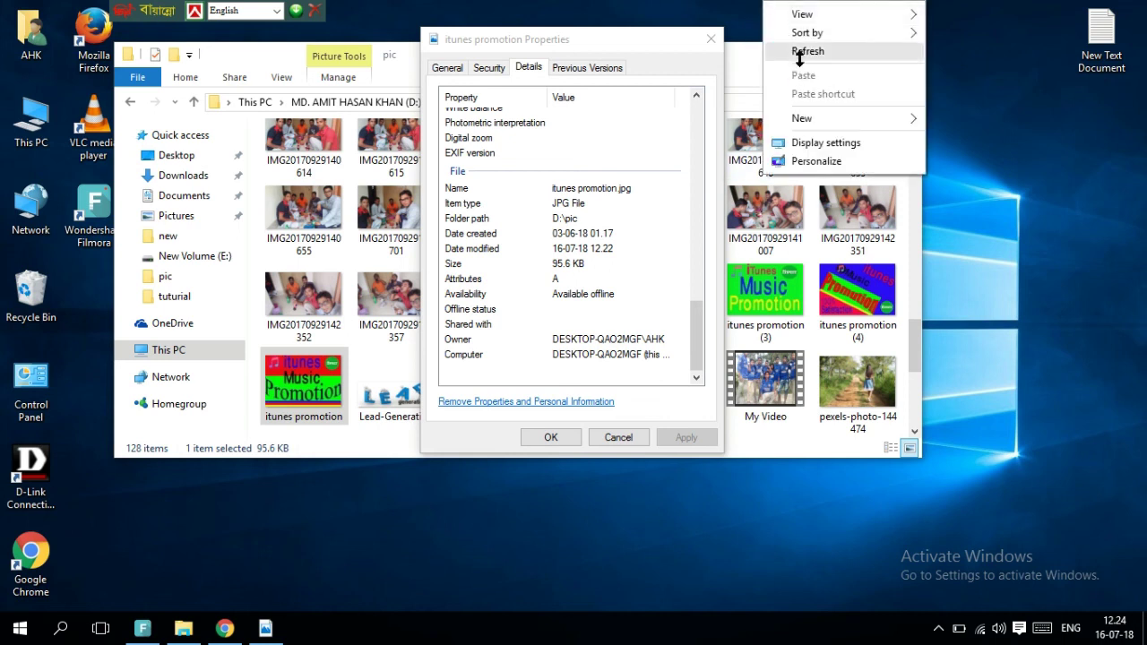
{"action": "left_click", "coordinate": [802, 51]}
{"action": "right_click", "coordinate": [772, 5]}
{"action": "left_click", "coordinate": [806, 50]}
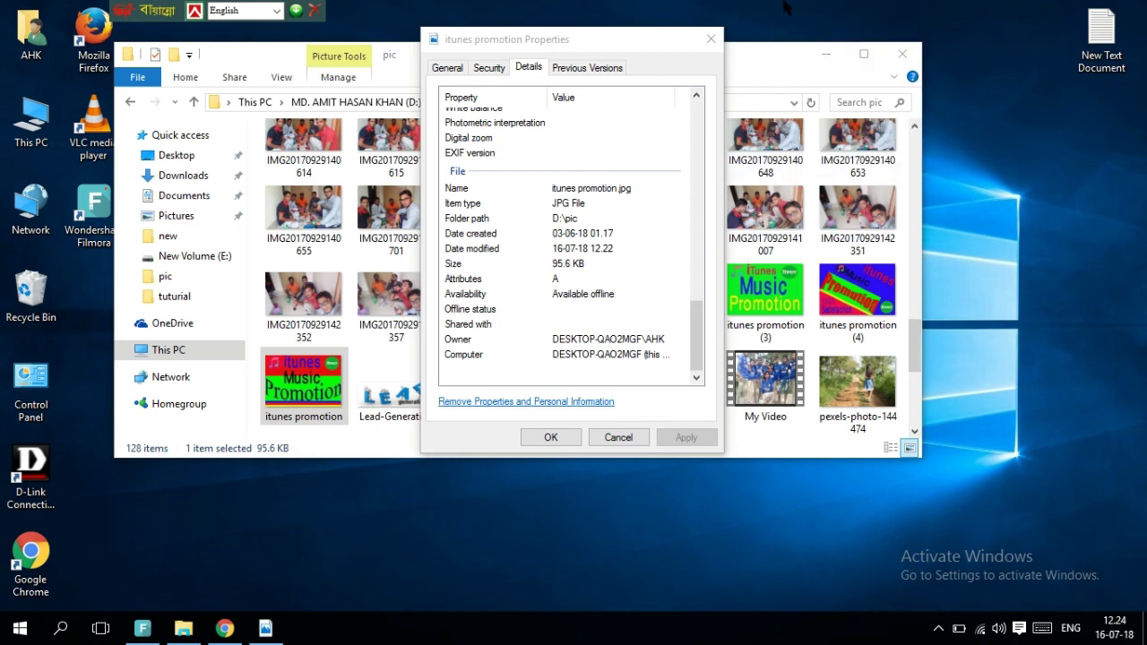
{"action": "right_click", "coordinate": [784, 7]}
{"action": "left_click", "coordinate": [817, 52]}
{"action": "right_click", "coordinate": [786, 9]}
{"action": "left_click", "coordinate": [827, 54]}
{"action": "right_click", "coordinate": [785, 8]}
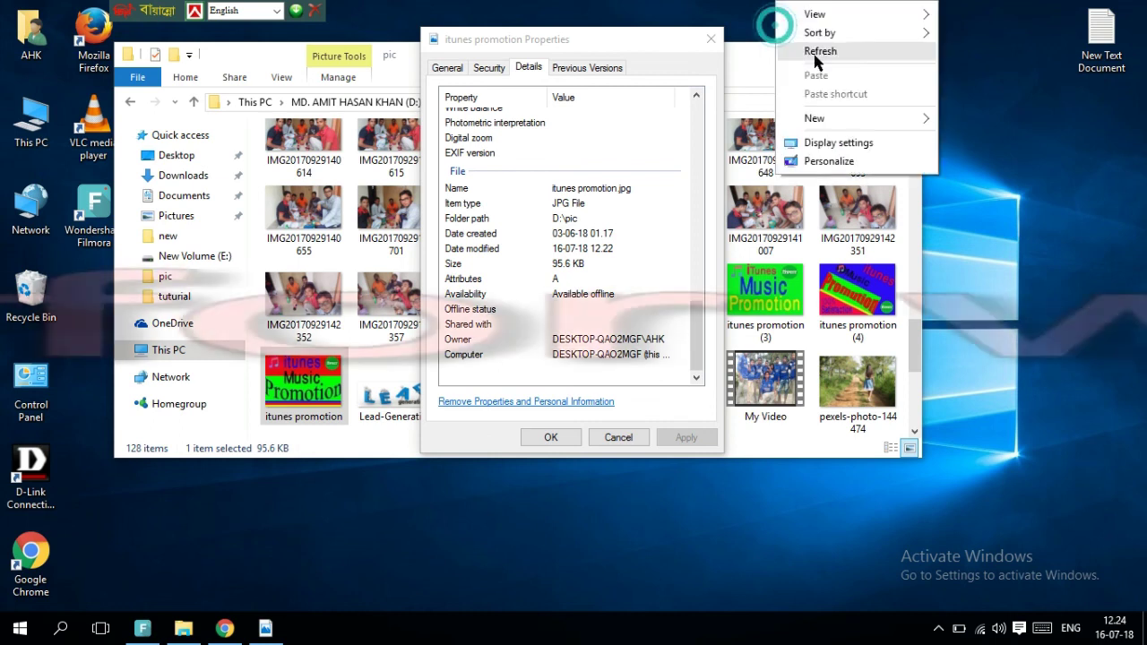
{"action": "left_click", "coordinate": [817, 52]}
Minimize the pic folder window and close the "itunes promotion" Properties dialog
{"action": "left_click", "coordinate": [847, 52]}
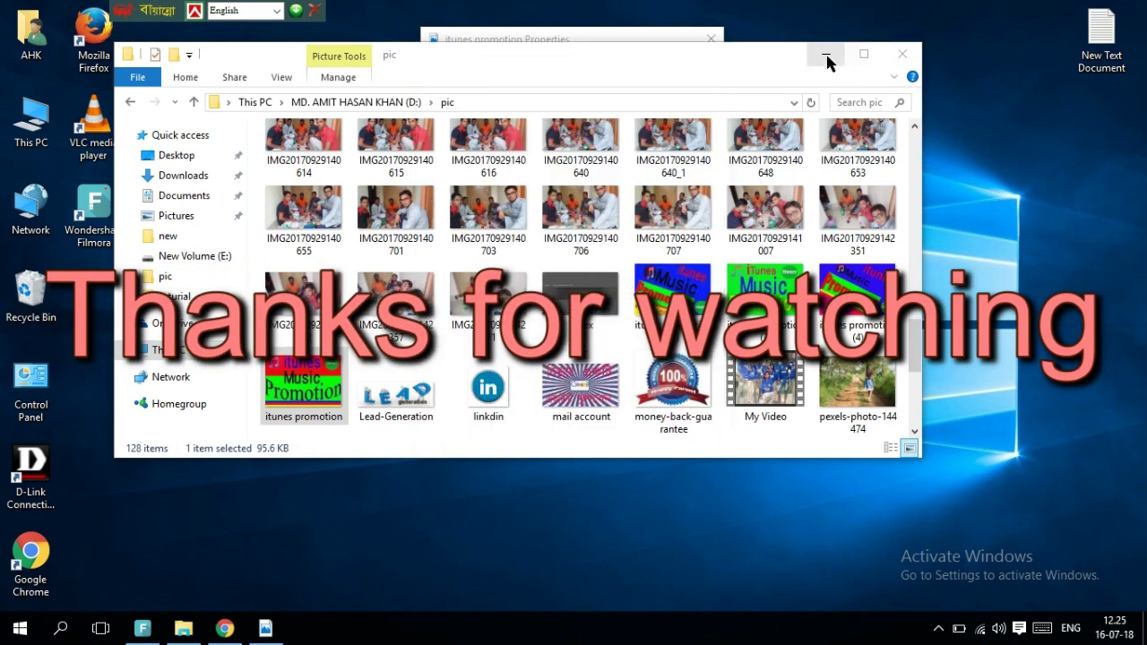
{"action": "left_click", "coordinate": [825, 53]}
{"action": "left_click", "coordinate": [710, 39]}
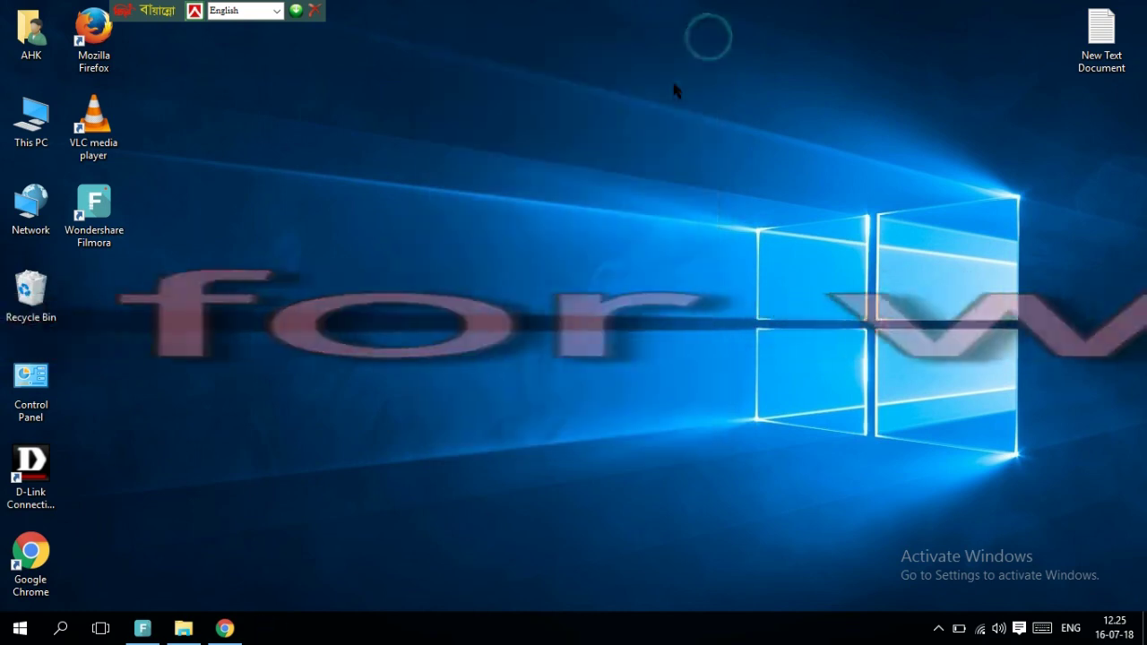